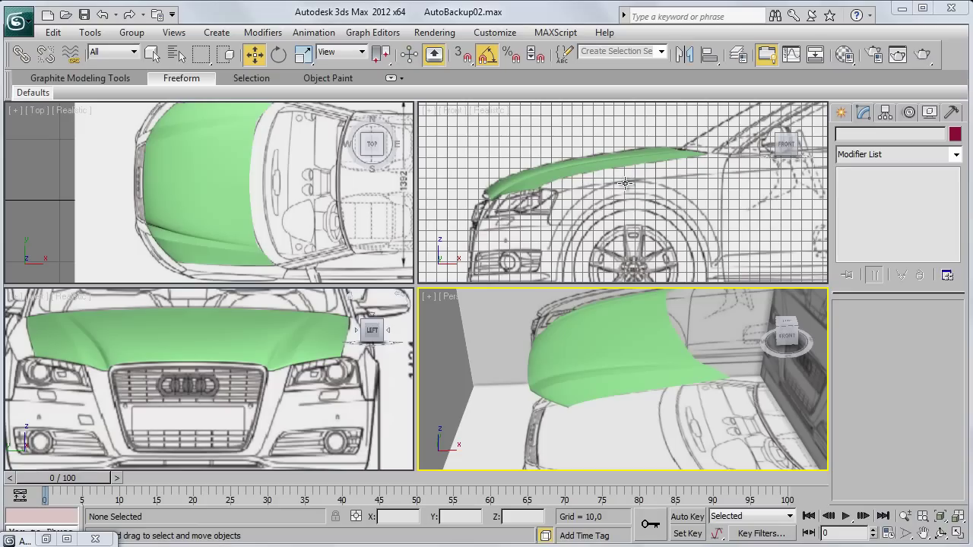
- Pan toward the front wheel and zoom until the wheel arch fills the Front viewport
middle_click_drag(721, 241, 700, 213)
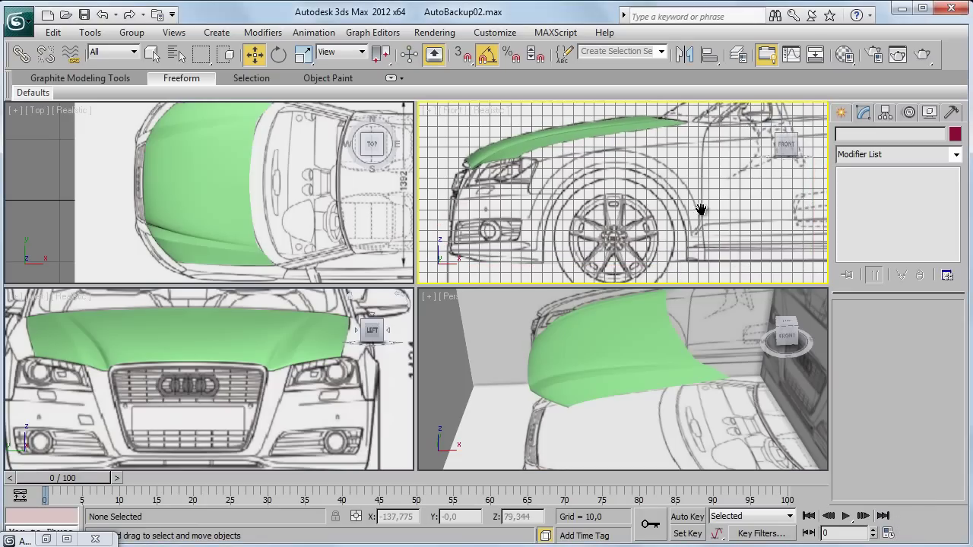
scroll(760, 221, "down", 2)
scroll(752, 198, "down", 2)
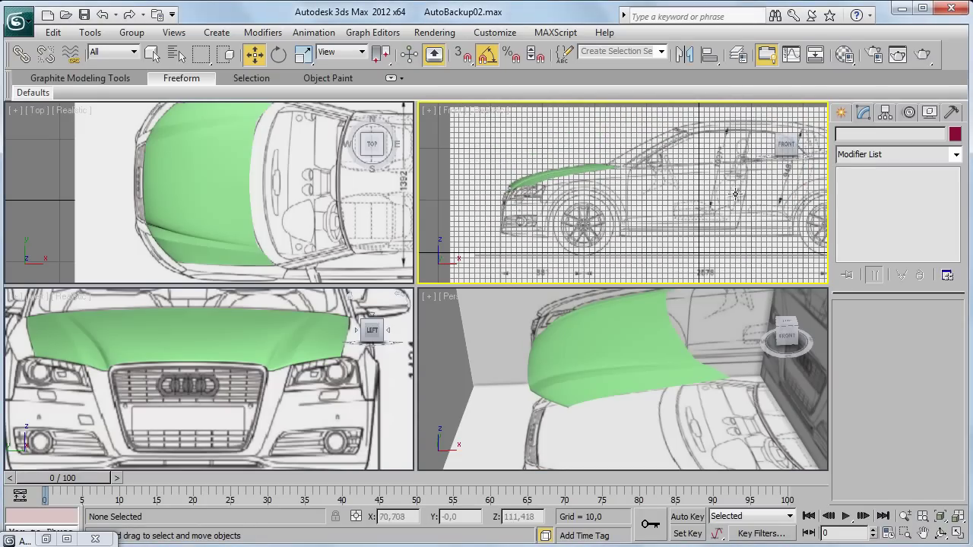
scroll(560, 192, "up", 2)
scroll(562, 196, "up", 4)
scroll(577, 192, "down", 2)
scroll(552, 180, "down", 2)
scroll(566, 176, "up", 5)
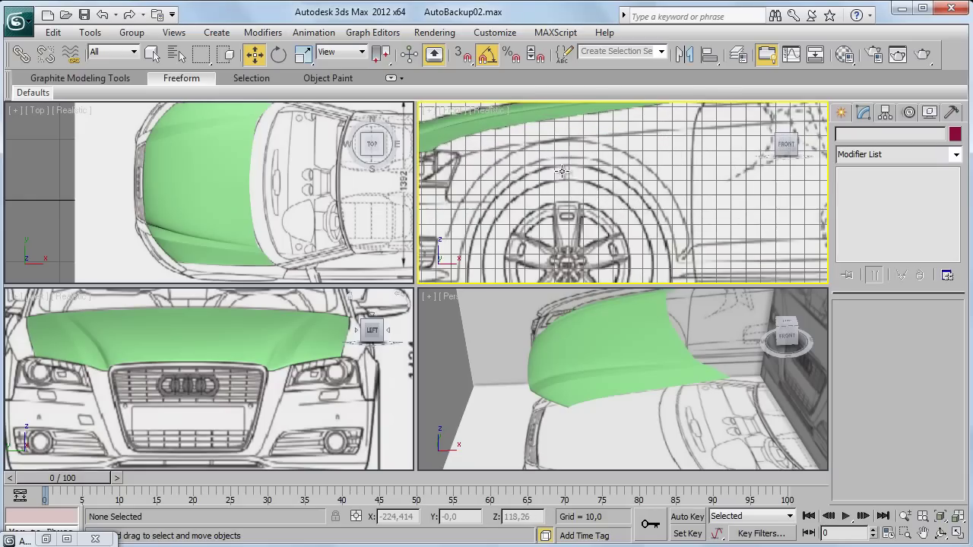
- Draw a small Standard Primitives Box near the front fender in the Top view
left_click(840, 113)
left_click(867, 161)
left_click(864, 173)
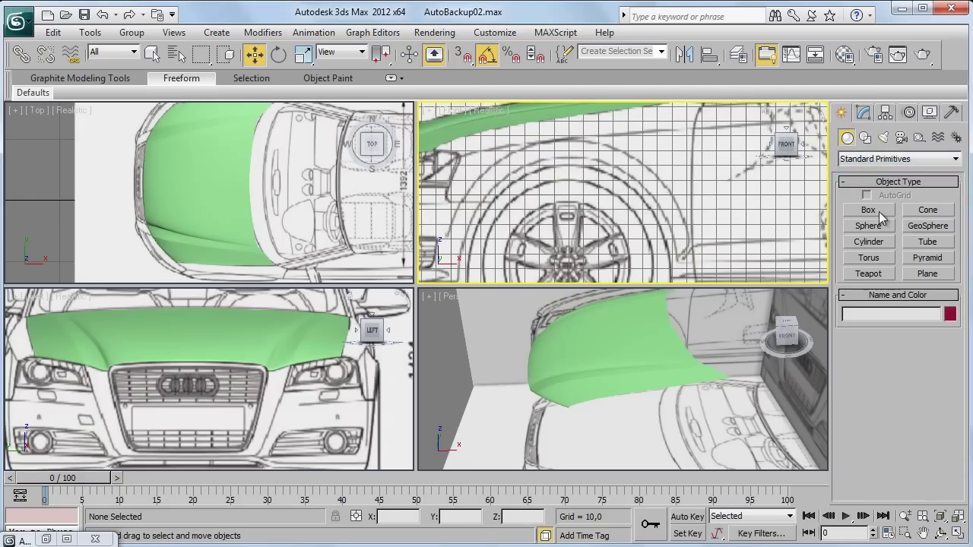
left_click(878, 211)
scroll(318, 221, "up", 3)
scroll(310, 198, "up", 3)
scroll(304, 181, "up", 3)
left_click_drag(304, 181, 327, 215)
left_click(327, 183)
- Bring the new box into view and convert it to an Editable Poly
key("w")
scroll(660, 152, "down", 2)
middle_click_drag(661, 152, 639, 105)
left_click(862, 112)
right_click(874, 177)
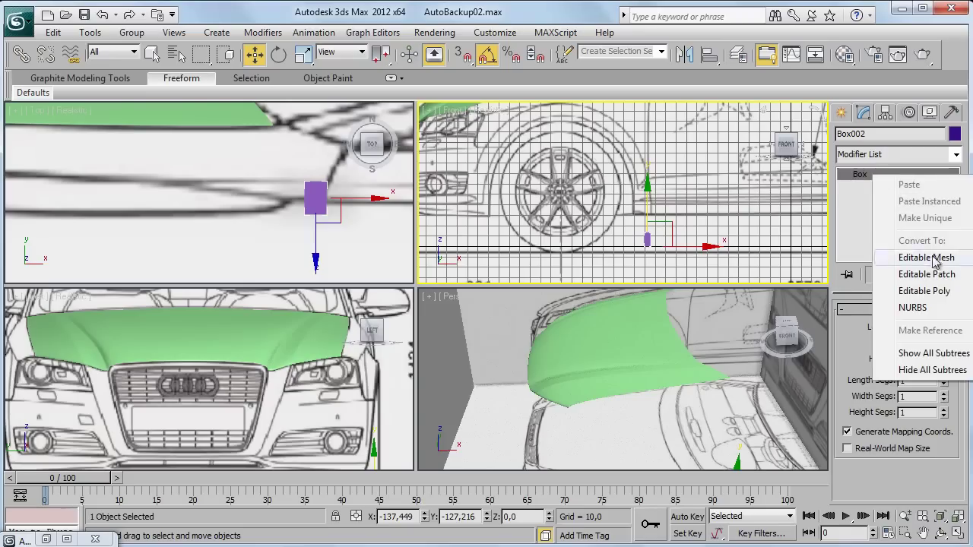
left_click(935, 296)
- In Vertex mode, raise the box's top two vertices to stretch it into a tall strip
left_click(870, 186)
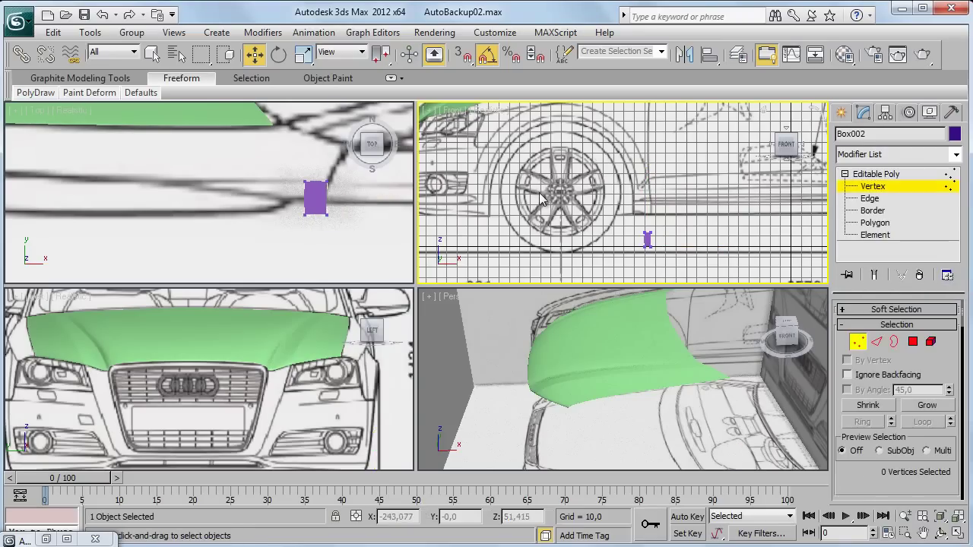
left_click_drag(285, 176, 357, 202)
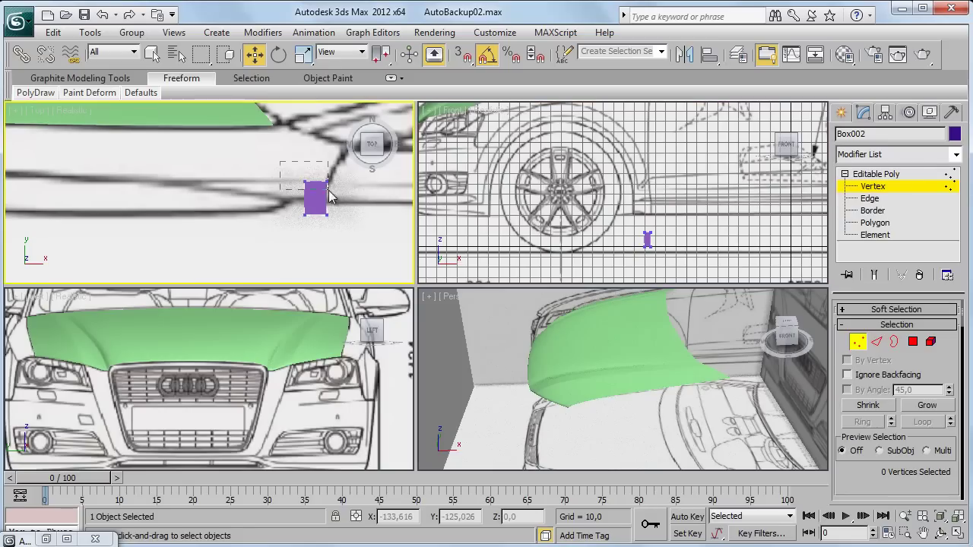
left_click(357, 202)
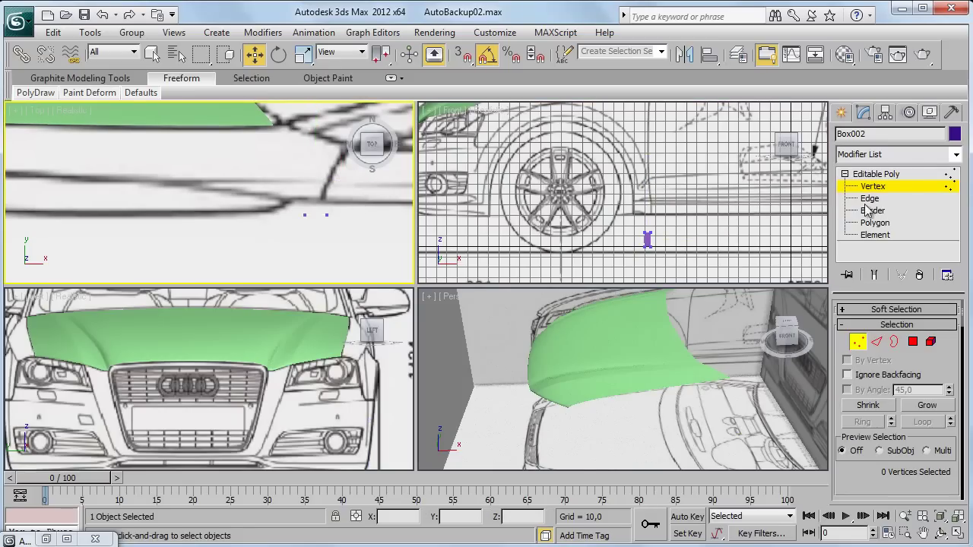
left_click_drag(647, 230, 655, 249)
middle_click_drag(655, 249, 656, 283)
left_click_drag(648, 266, 651, 83)
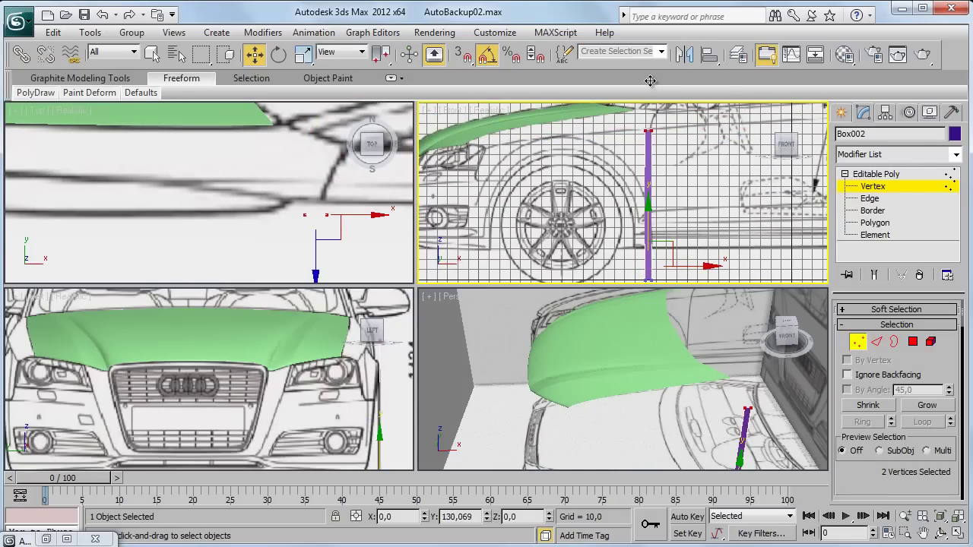
- Lower the strip's bottom vertices and nudge the selected vertices slightly right
middle_click_drag(629, 269, 622, 232)
left_click_drag(621, 231, 661, 250)
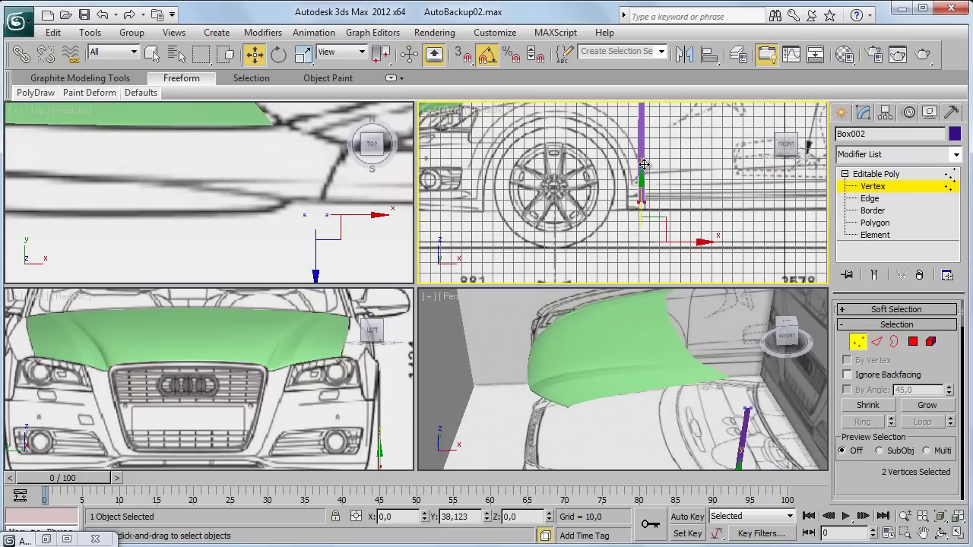
scroll(658, 175, "up", 3)
left_click_drag(660, 165, 641, 275)
scroll(654, 190, "down", 2)
scroll(650, 228, "down", 2)
scroll(676, 217, "up", 4)
left_click_drag(676, 218, 689, 218)
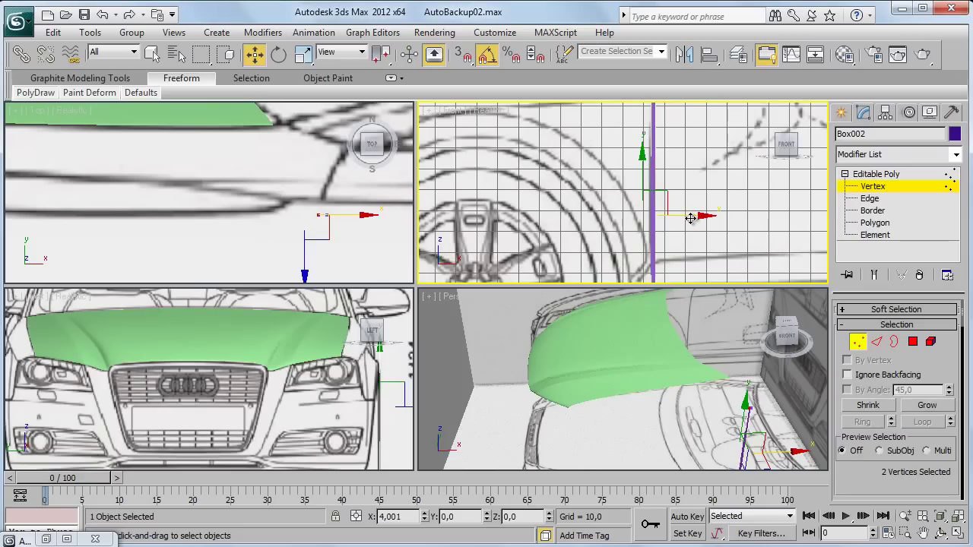
left_click_drag(689, 218, 697, 218)
scroll(657, 171, "down", 2)
scroll(657, 171, "down", 2)
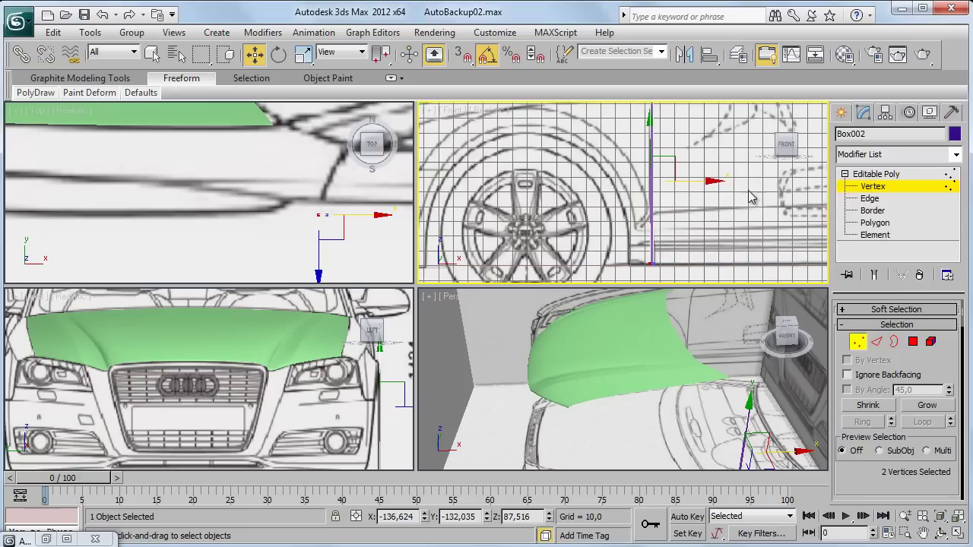
left_click(869, 199)
left_click_drag(688, 144, 646, 228)
scroll(684, 213, "up", 2)
scroll(668, 213, "up", 2)
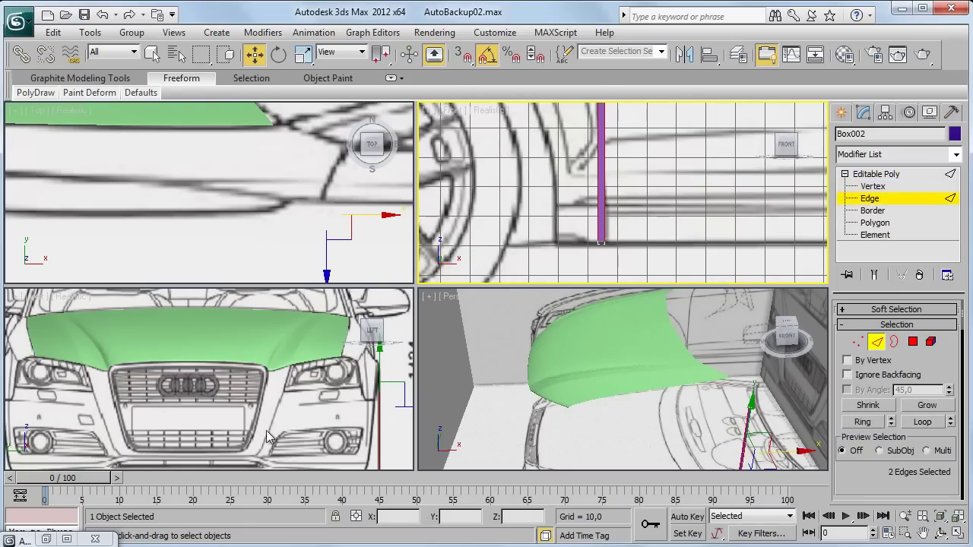
left_click(46, 539)
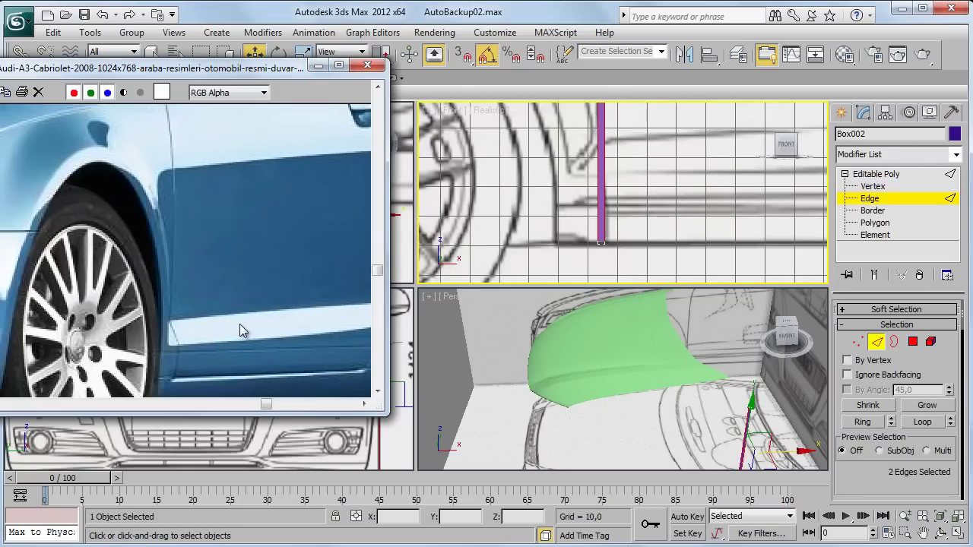
scroll(228, 335, "down", 2)
middle_click_drag(220, 338, 235, 323)
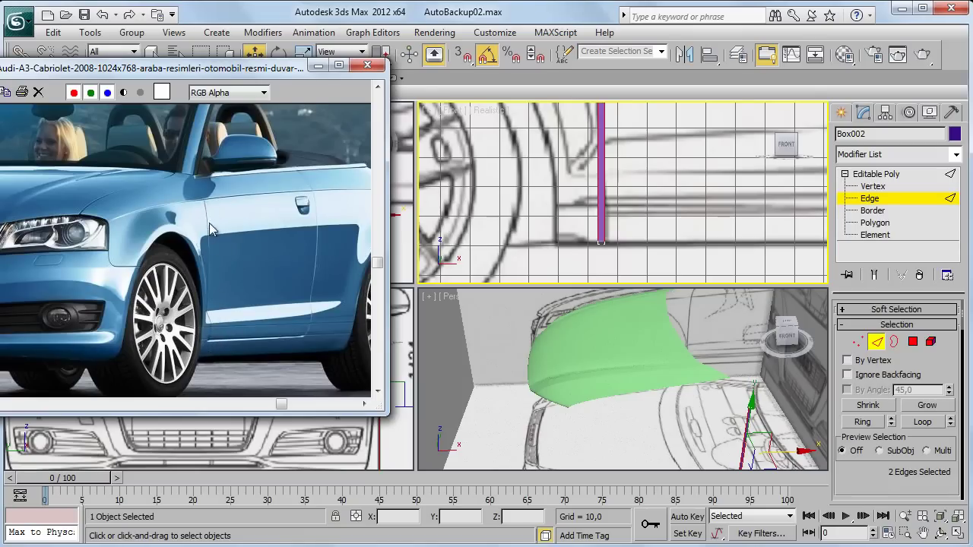
left_click(370, 67)
scroll(628, 184, "down", 3)
scroll(627, 185, "down", 2)
scroll(634, 205, "down", 1)
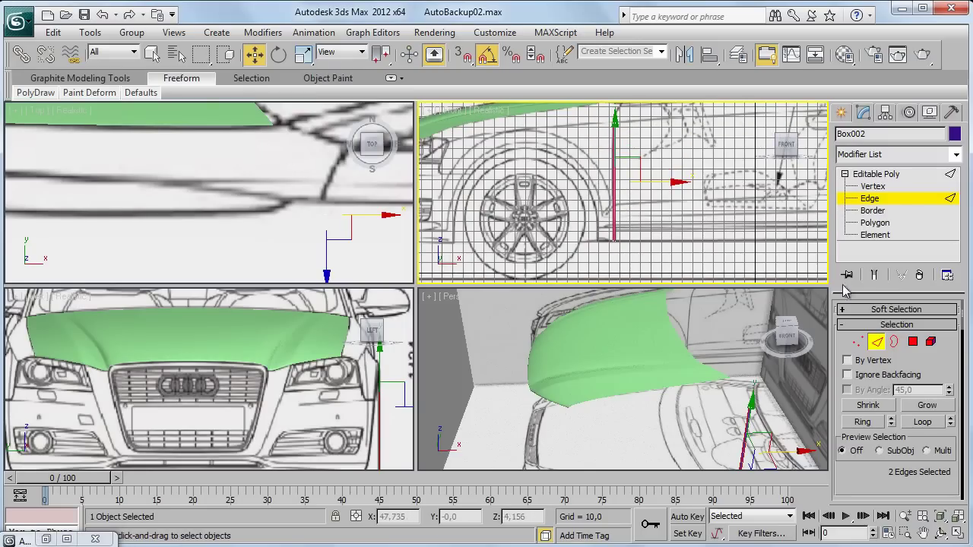
- Add three horizontal cuts across the strip using Connect with Segments set to 3
scroll(897, 380, "down", 3)
left_click(946, 439)
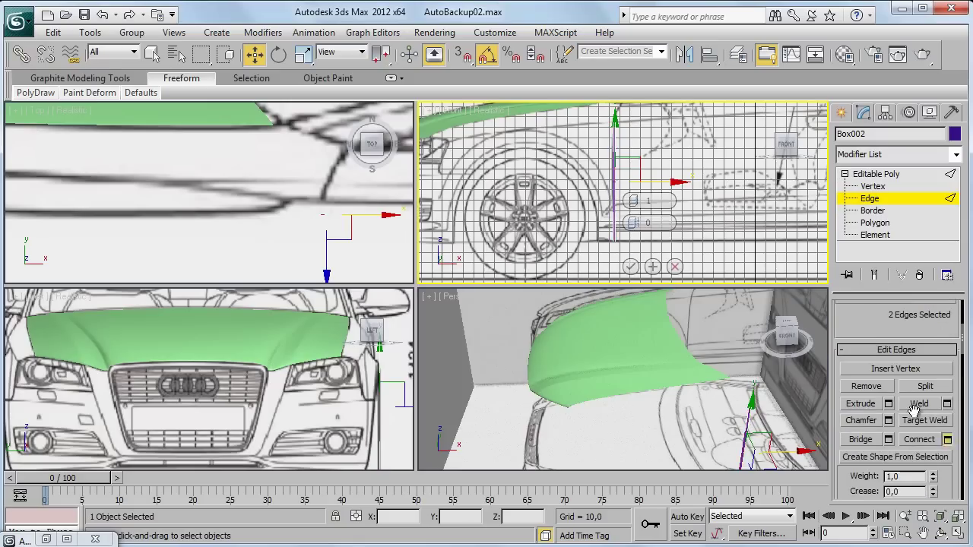
left_click_drag(634, 202, 642, 204)
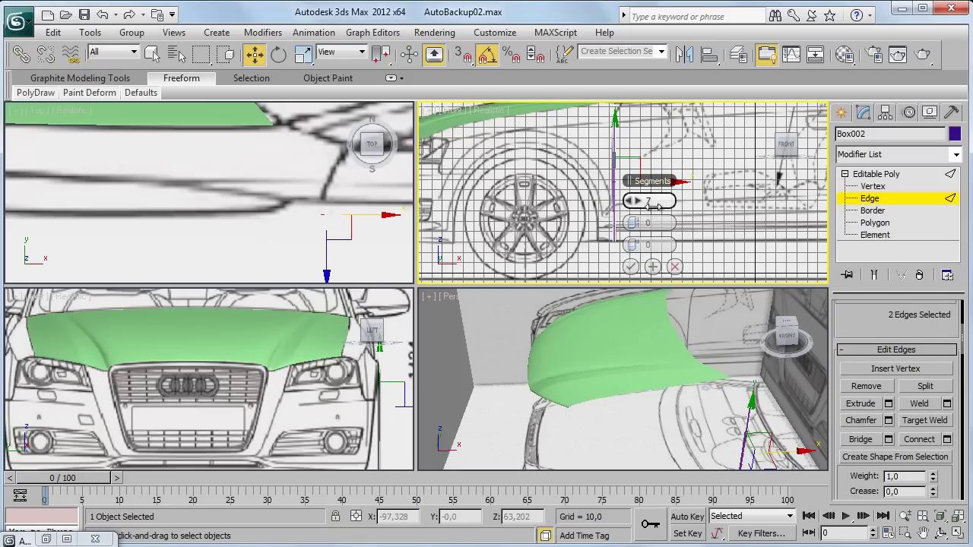
left_click(630, 266)
scroll(669, 199, "up", 3)
- Reposition the new vertex rows, lowering one pair and raising another along the strip
left_click(872, 186)
scroll(610, 172, "up", 3)
left_click(615, 216)
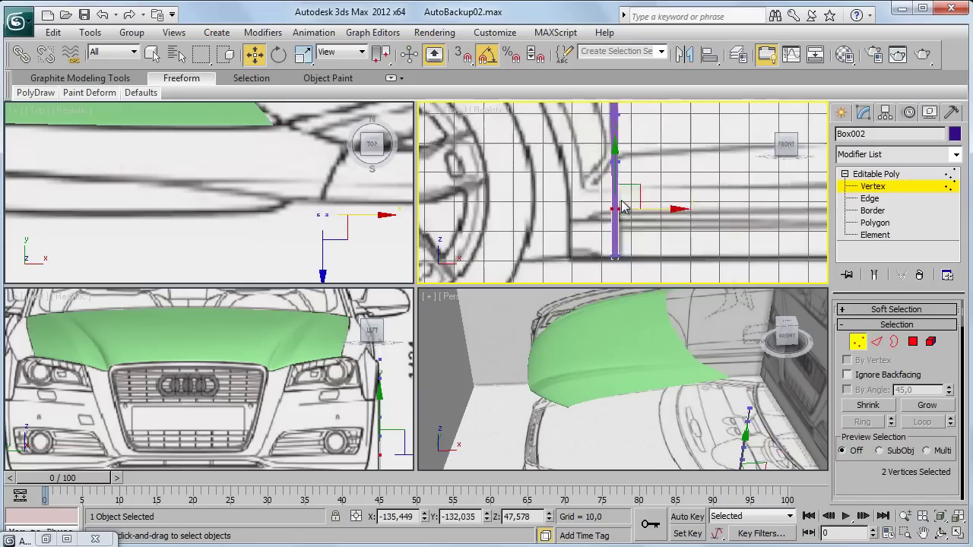
scroll(610, 172, "up", 3)
left_click_drag(610, 172, 616, 199)
left_click(640, 184)
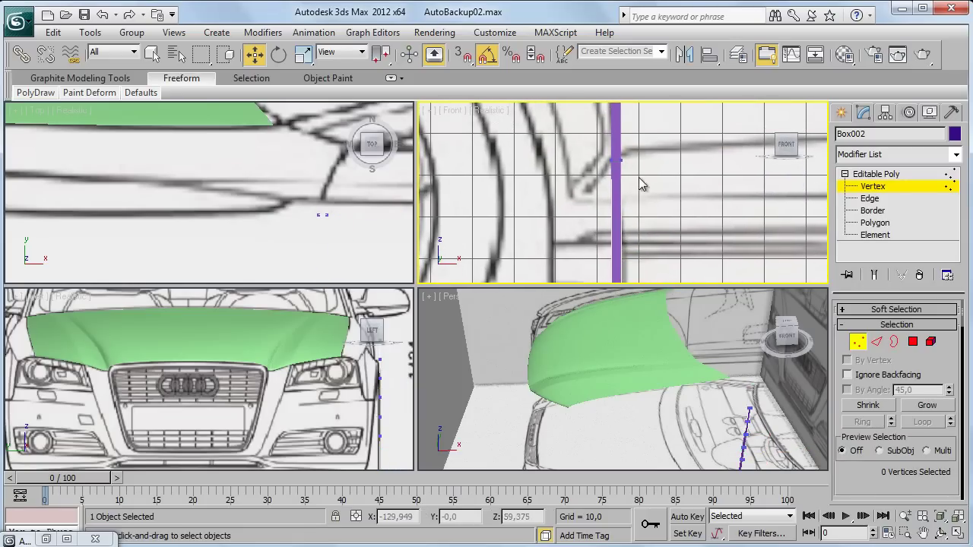
left_click_drag(610, 151, 643, 205)
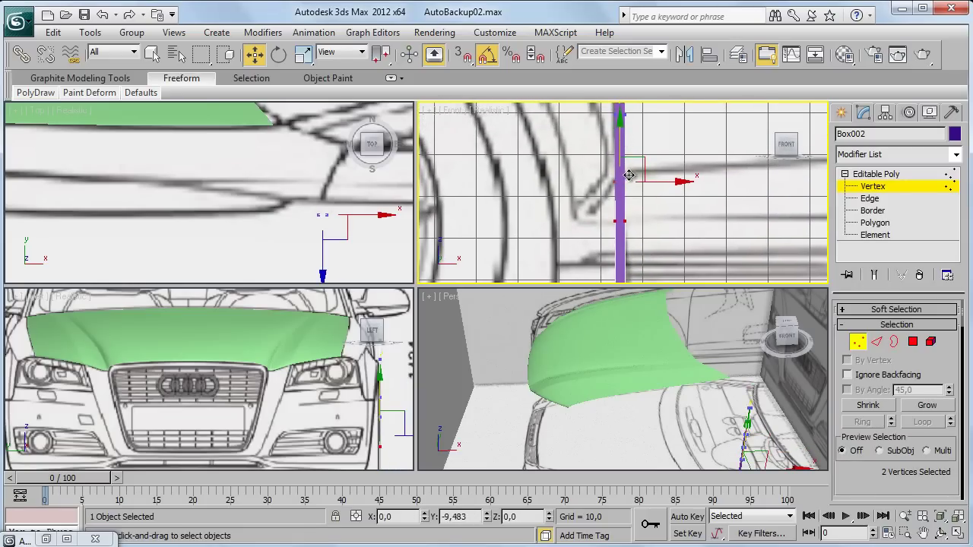
mouse_move(622, 135)
left_mouse_down()
mouse_move(622, 115)
mouse_move(626, 161)
left_mouse_up()
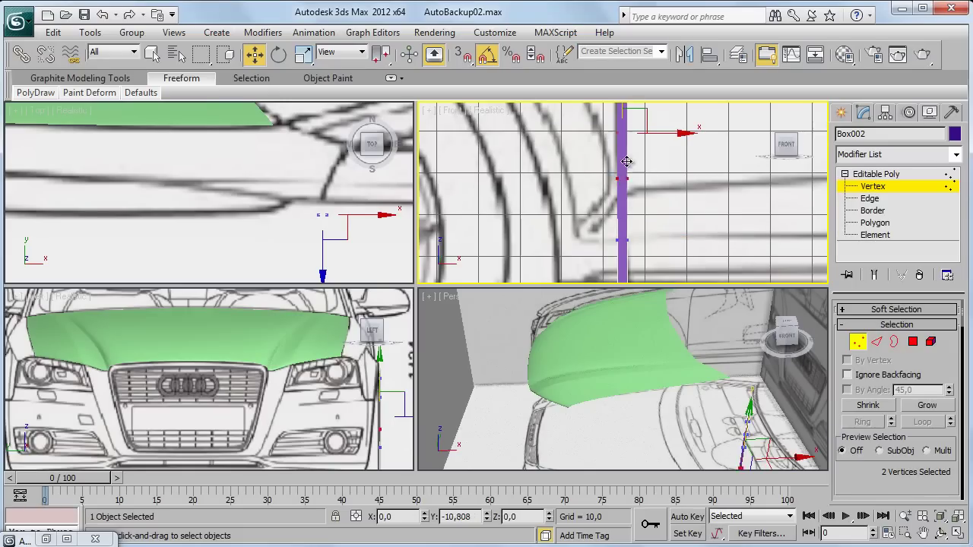
left_click_drag(631, 214, 627, 152)
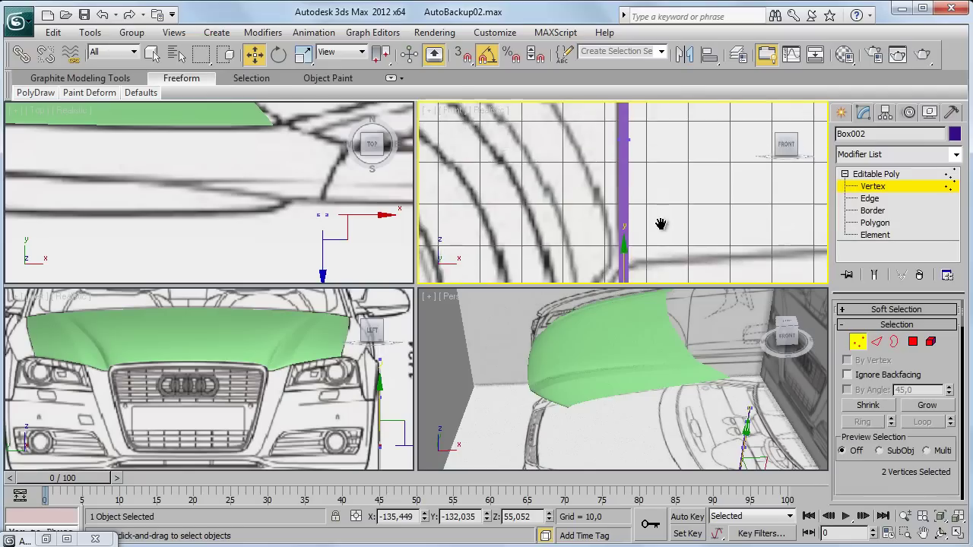
scroll(627, 152, "down", 2)
scroll(627, 126, "down", 1)
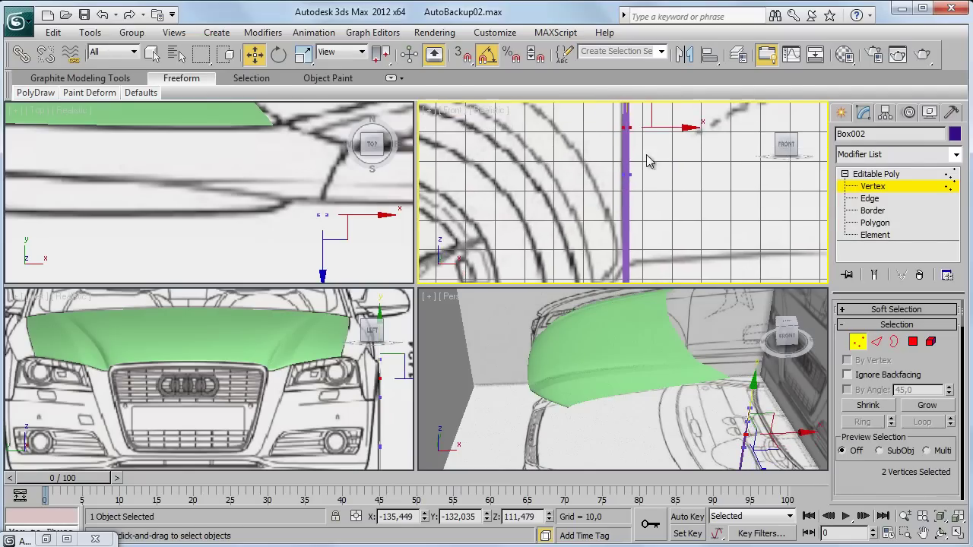
scroll(629, 130, "down", 1)
left_click_drag(630, 133, 633, 152)
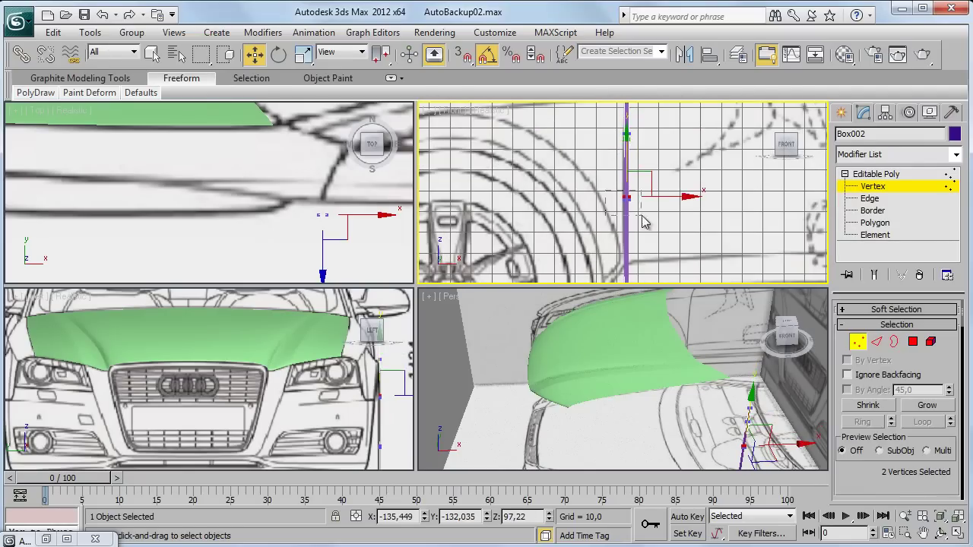
- Raise the strip's top vertices up to meet the hood's edge at Z 144.002
left_click(635, 227, "ctrl")
scroll(642, 230, "up", 2)
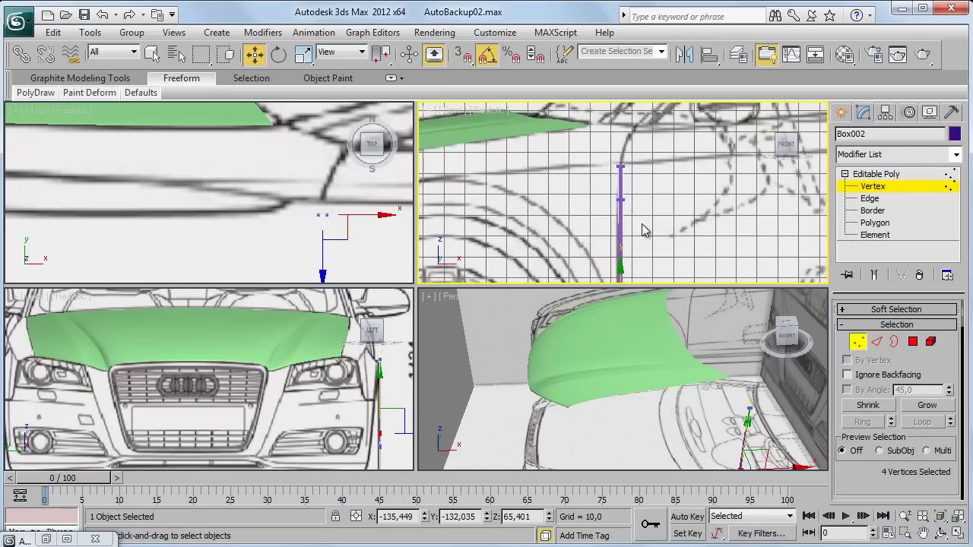
key("ctrl+z")
scroll(633, 190, "up", 2)
mouse_move(620, 163)
left_mouse_down()
mouse_move(621, 124)
mouse_move(609, 151)
left_mouse_up()
scroll(622, 180, "up", 2)
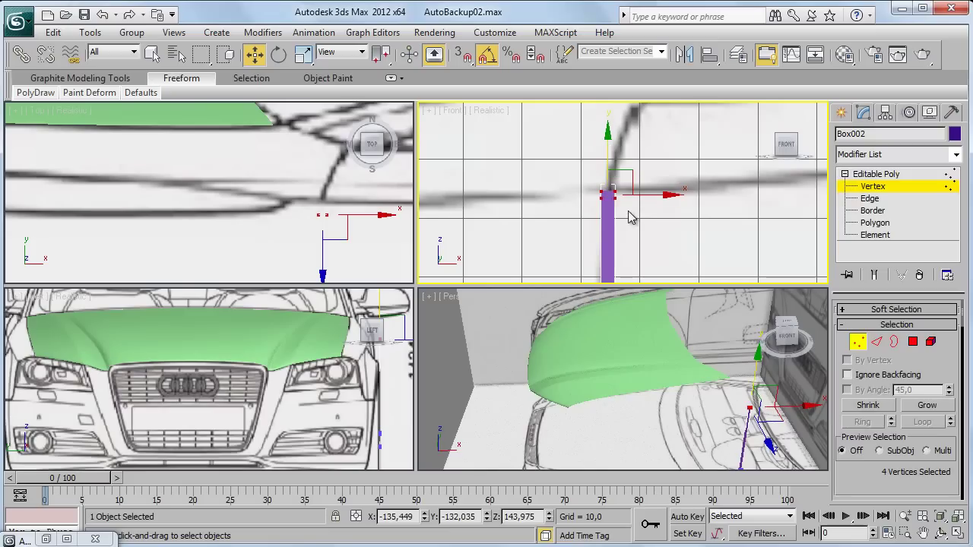
left_click_drag(593, 200, 606, 184)
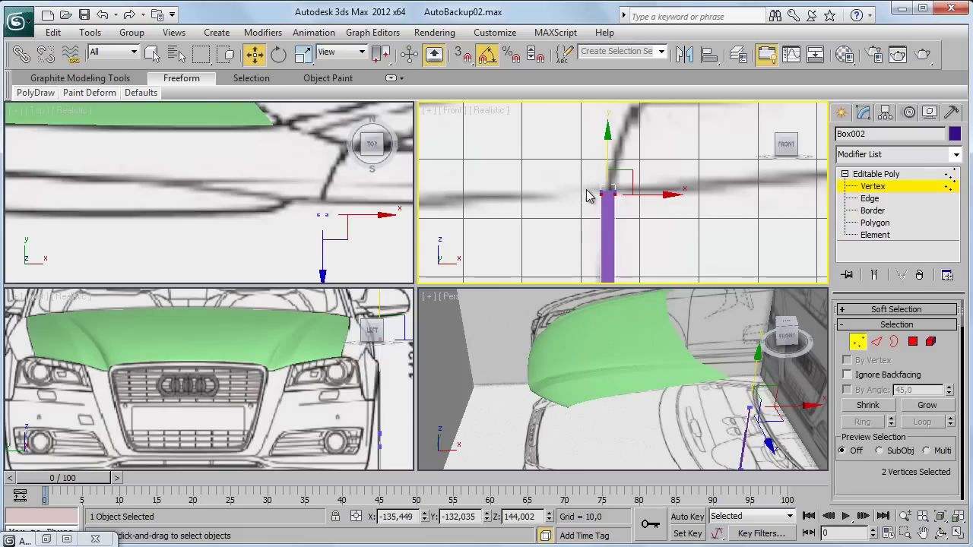
scroll(589, 182, "down", 2)
scroll(583, 191, "down", 1)
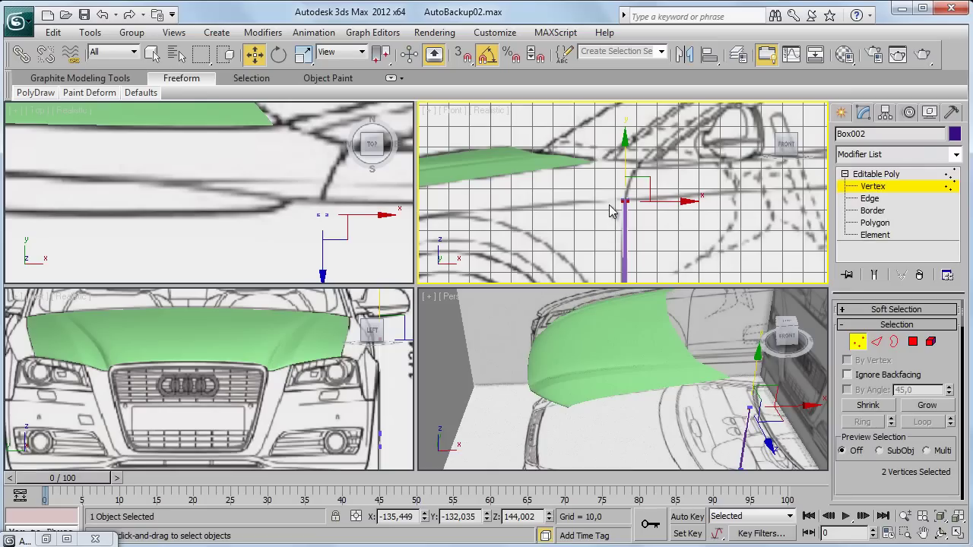
scroll(638, 231, "up", 1)
scroll(640, 216, "up", 1)
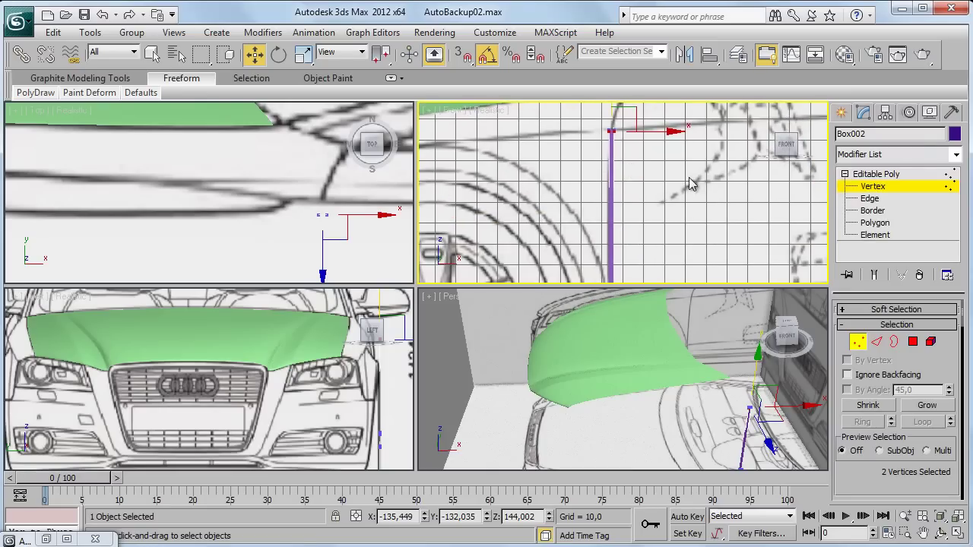
- Redo the Connect with 2 segments across the strip and shift the new edges along X
left_click(868, 198)
scroll(630, 210, "down", 1)
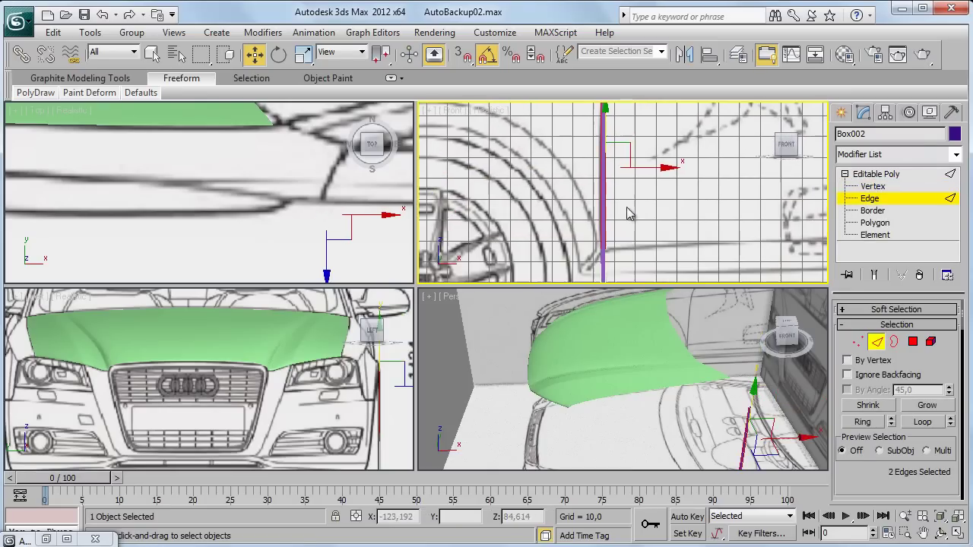
left_click_drag(945, 369, 946, 207)
left_click(918, 430)
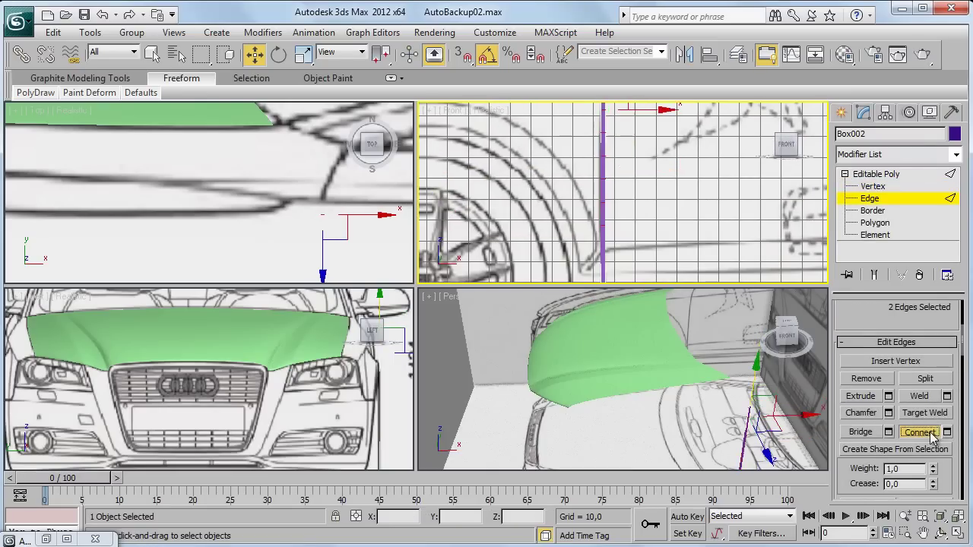
key("ctrl+z")
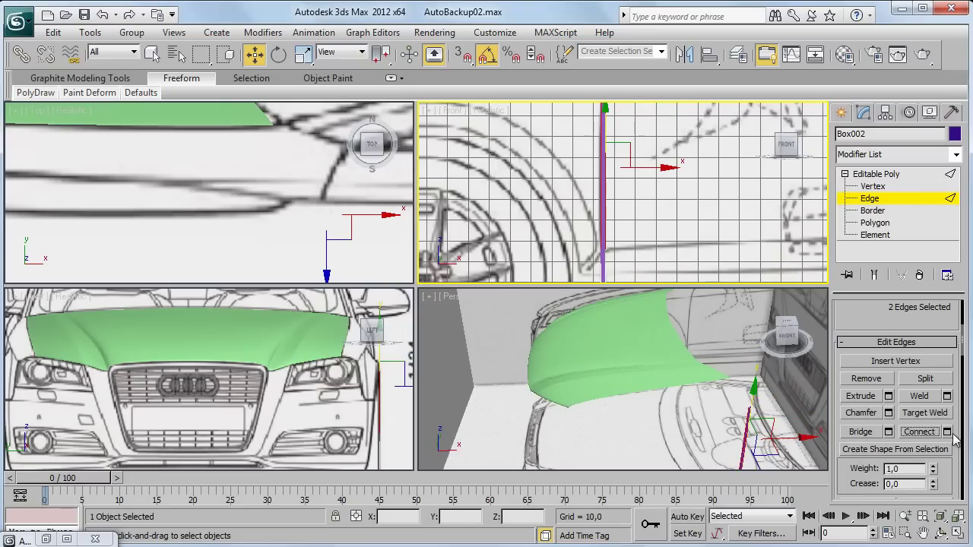
left_click(946, 431)
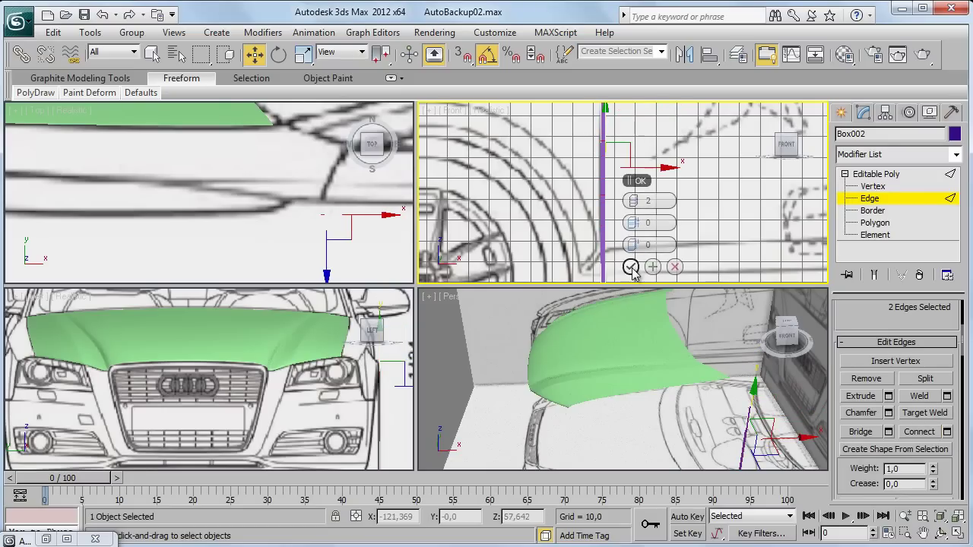
left_click(631, 267)
scroll(298, 356, "up", 3)
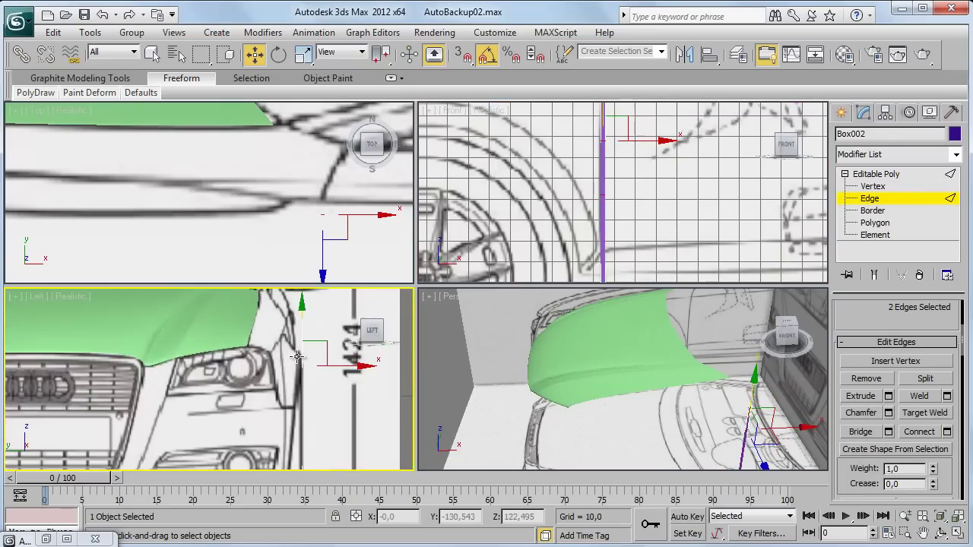
scroll(297, 356, "up", 2)
left_click_drag(304, 394, 297, 394)
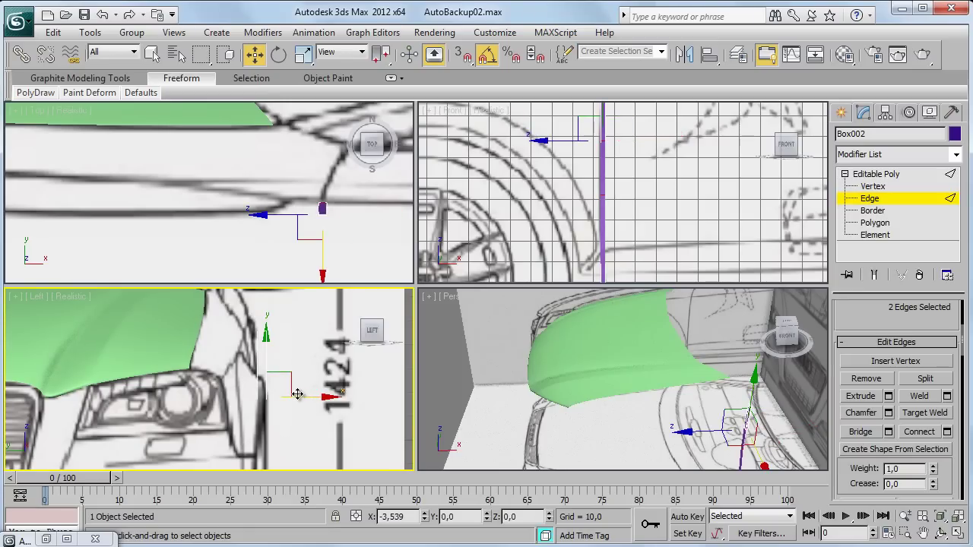
- In Vertex mode, move four vertices, then two more, onto the blueprint lines
key("1")
middle_click_drag(305, 346, 296, 339)
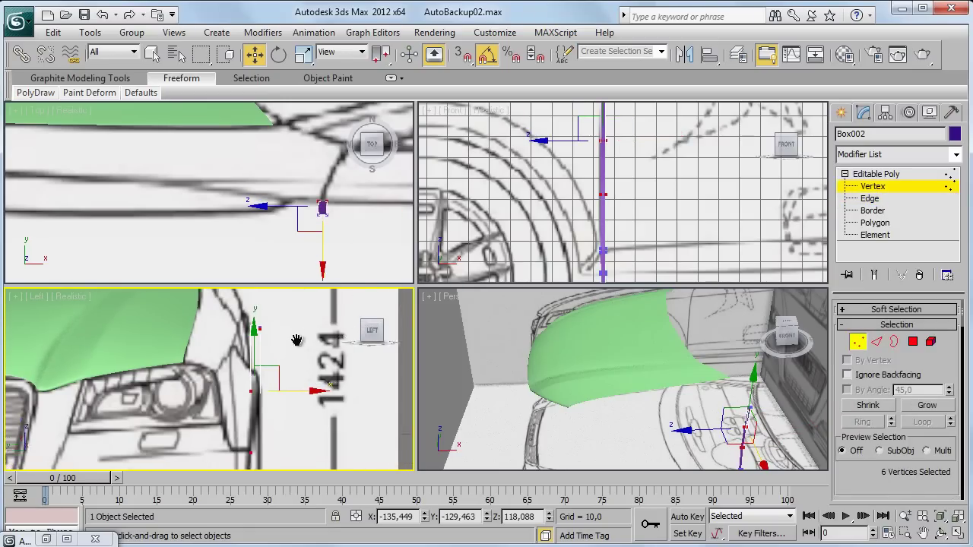
left_click_drag(261, 294, 274, 310)
middle_click_drag(267, 300, 267, 340)
left_click_drag(316, 339, 289, 340)
middle_click_drag(243, 437, 233, 380)
left_click_drag(233, 374, 289, 363)
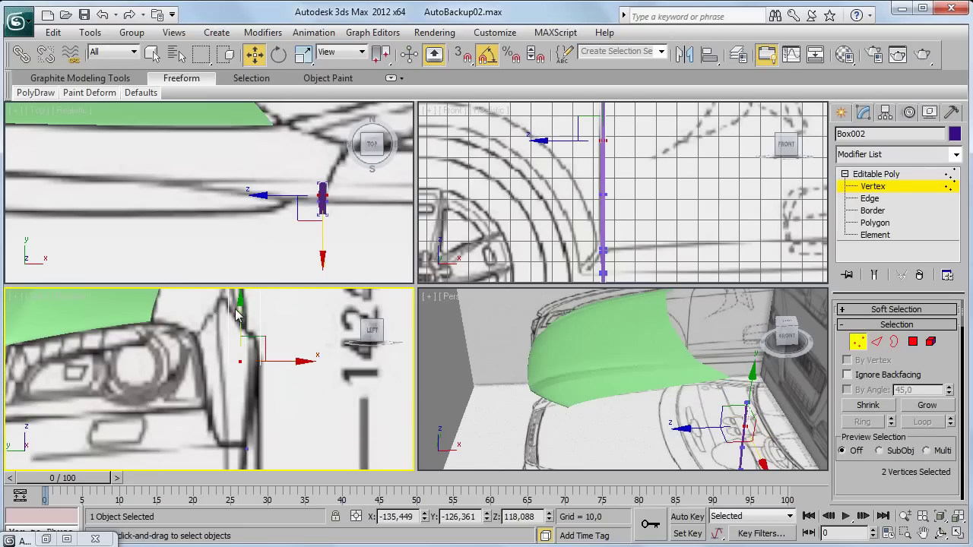
mouse_move(283, 396)
middle_mouse_down()
mouse_move(250, 365)
mouse_move(305, 407)
middle_mouse_up()
- Move four more strip vertices into position and reopen the Audi reference photo
scroll(251, 330, "up", 2)
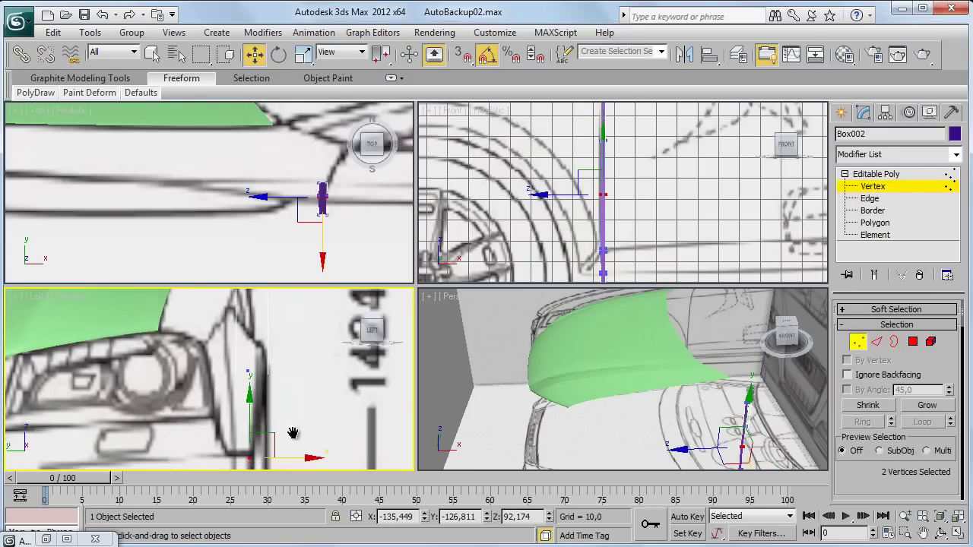
scroll(273, 332, "up", 2)
left_click_drag(253, 337, 291, 380)
middle_click_drag(291, 344, 301, 363)
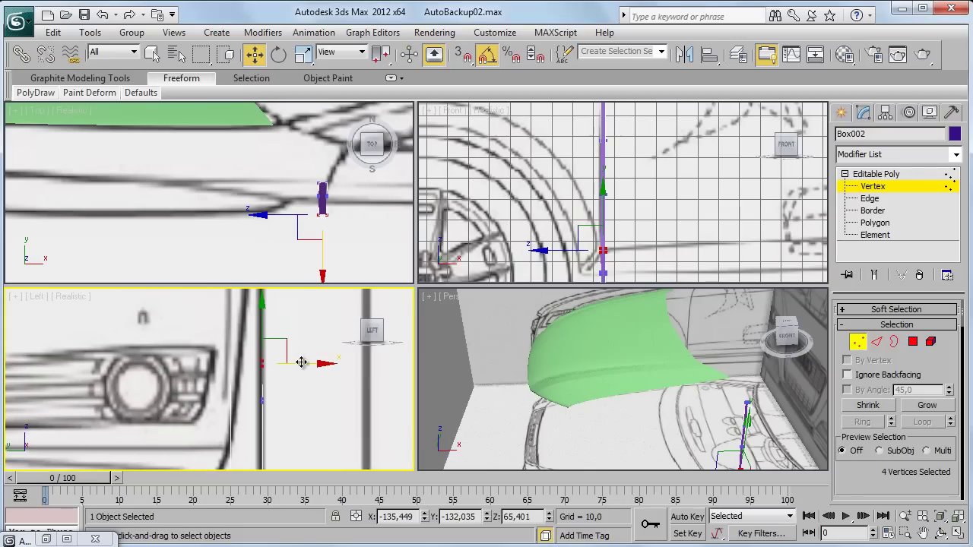
left_click(46, 539)
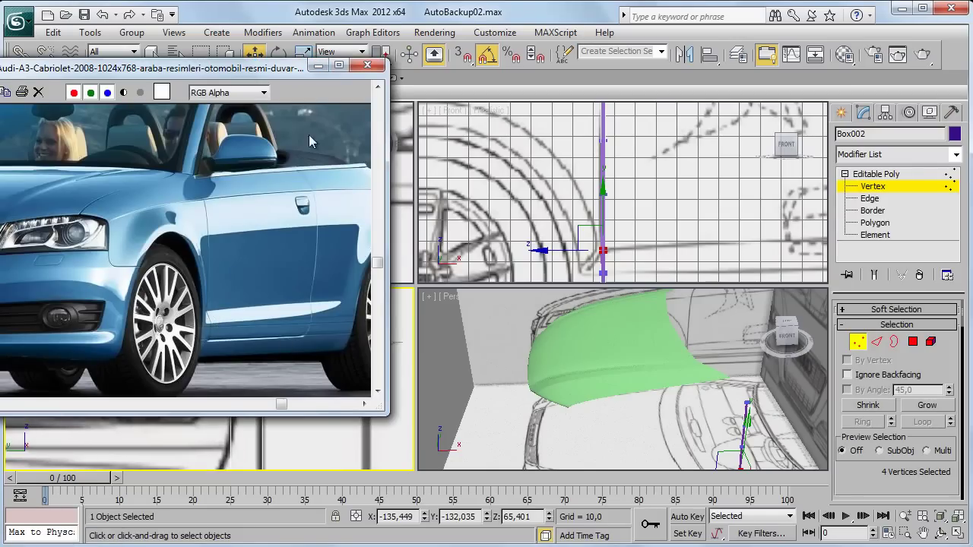
- Hide the reference photo and move the selected vertices to line up with the fender edge
left_click(318, 67)
left_click_drag(293, 362, 310, 312)
middle_click_drag(304, 304, 297, 381)
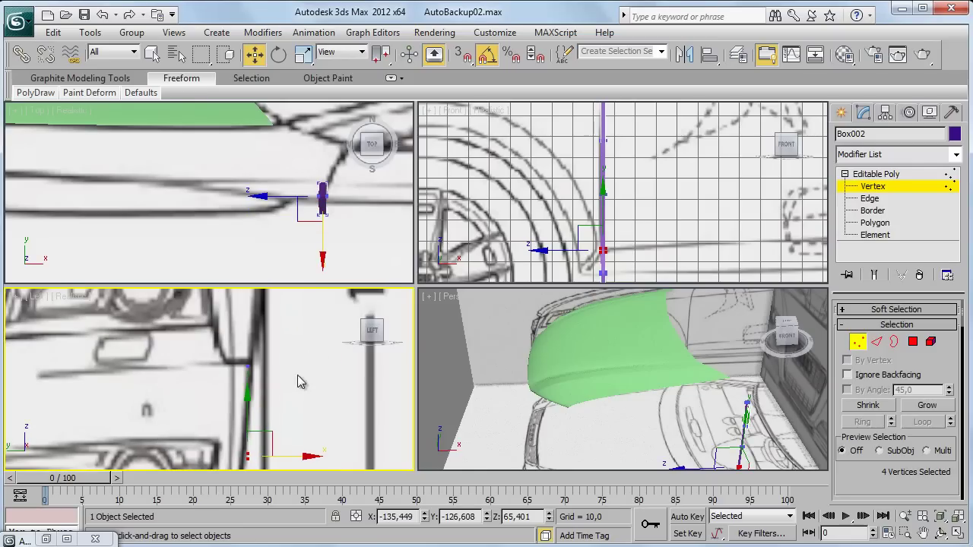
- Select eight vertices along the strip and shift them left along X
left_click(253, 364)
mouse_move(243, 454)
middle_mouse_down()
mouse_move(243, 387)
mouse_move(277, 354)
middle_mouse_up()
left_click_drag(284, 361, 260, 479)
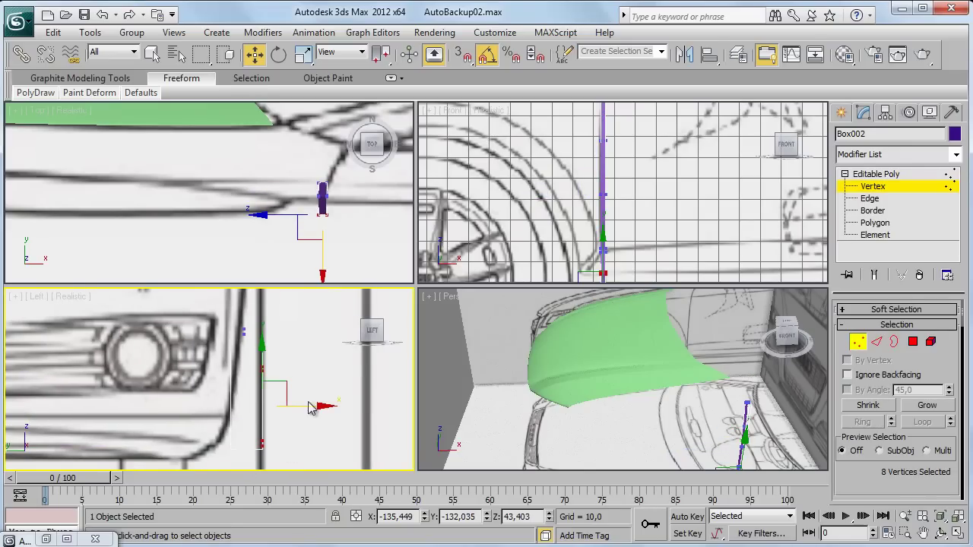
left_click(869, 198)
scroll(646, 204, "down", 2)
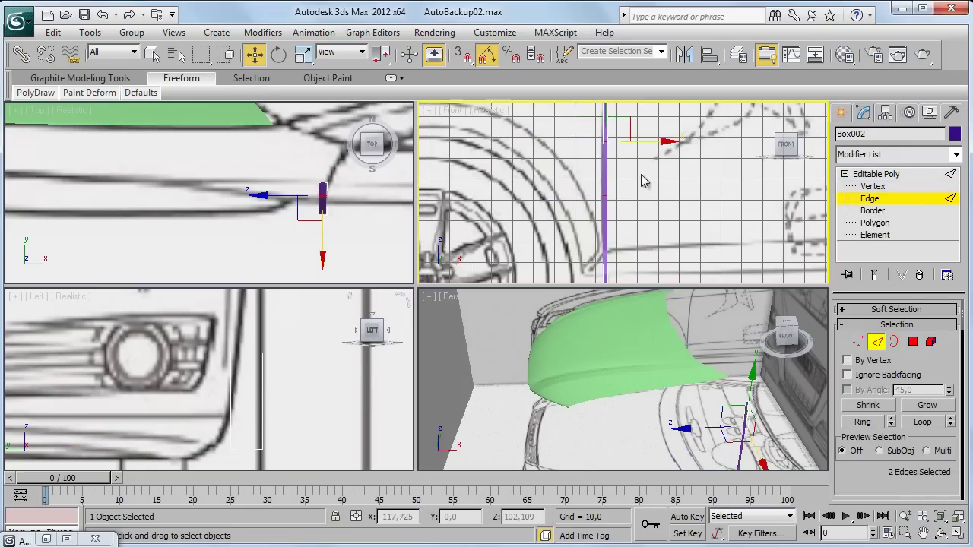
scroll(642, 199, "down", 1)
left_click(872, 188)
scroll(615, 255, "up", 2)
scroll(619, 250, "up", 1)
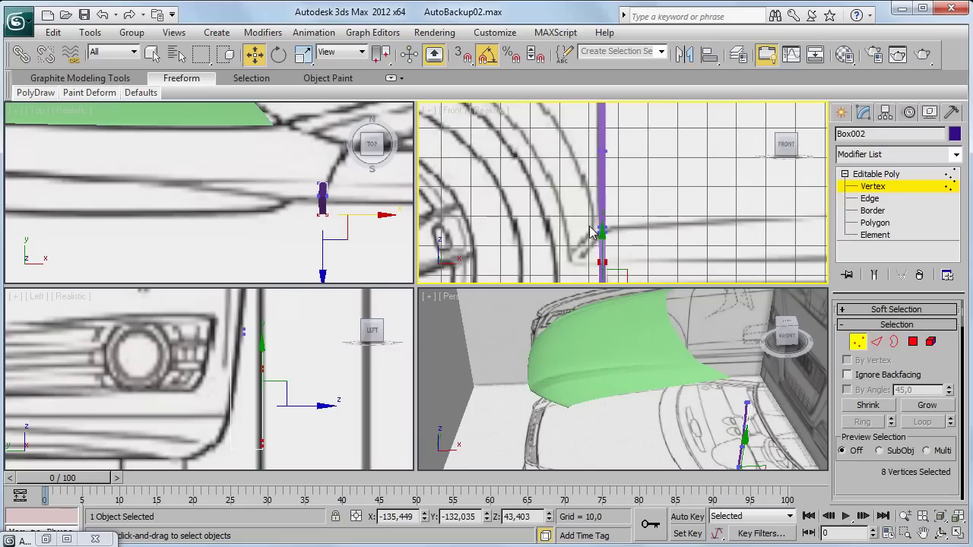
scroll(627, 245, "up", 2)
mouse_move(633, 249)
left_mouse_down()
mouse_move(577, 228)
mouse_move(624, 244)
left_mouse_up()
- Try bending the strip along the wheel arch in the Front view, then undo those moves
middle_click_drag(625, 245, 606, 268)
left_click_drag(600, 241, 563, 243)
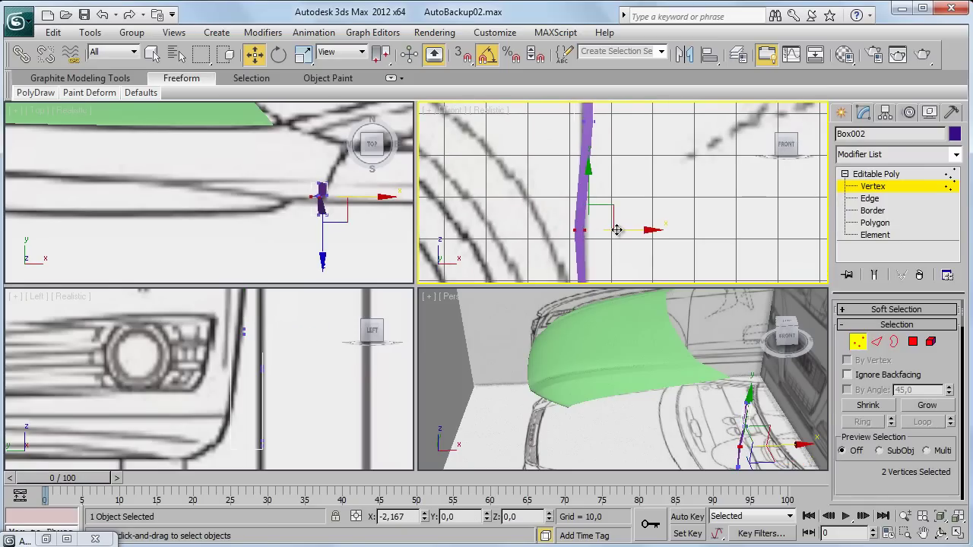
left_click_drag(581, 229, 577, 230)
key("ctrl+z")
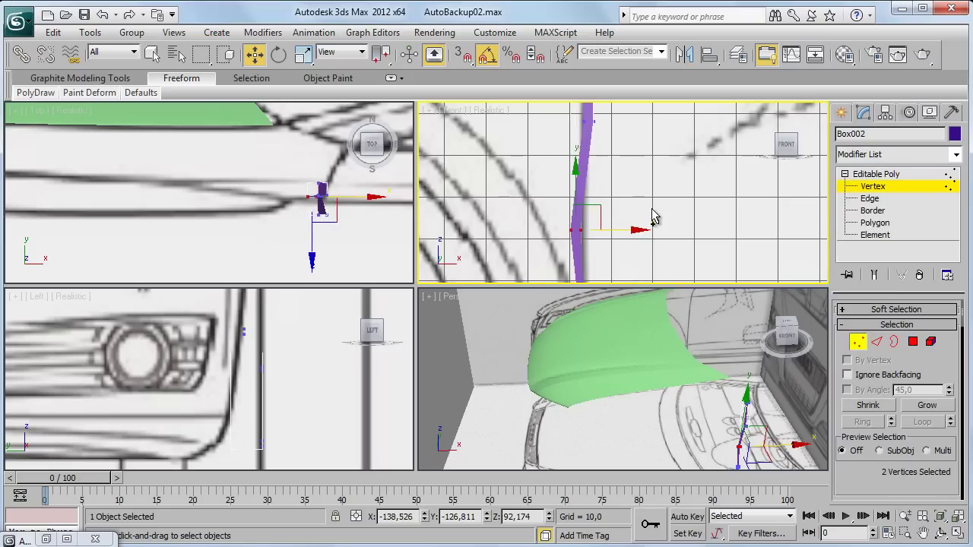
key("ctrl+z")
scroll(650, 209, "down", 2)
scroll(642, 194, "down", 2)
- Step back to the four-vertex selection and select the edge loop running along the strip
key("ctrl+z")
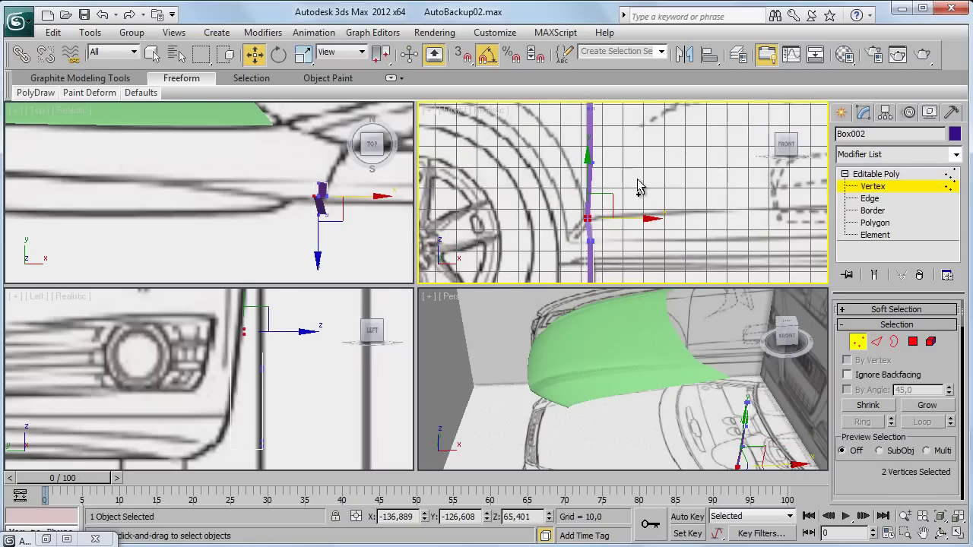
left_click(870, 199)
scroll(631, 152, "down", 3)
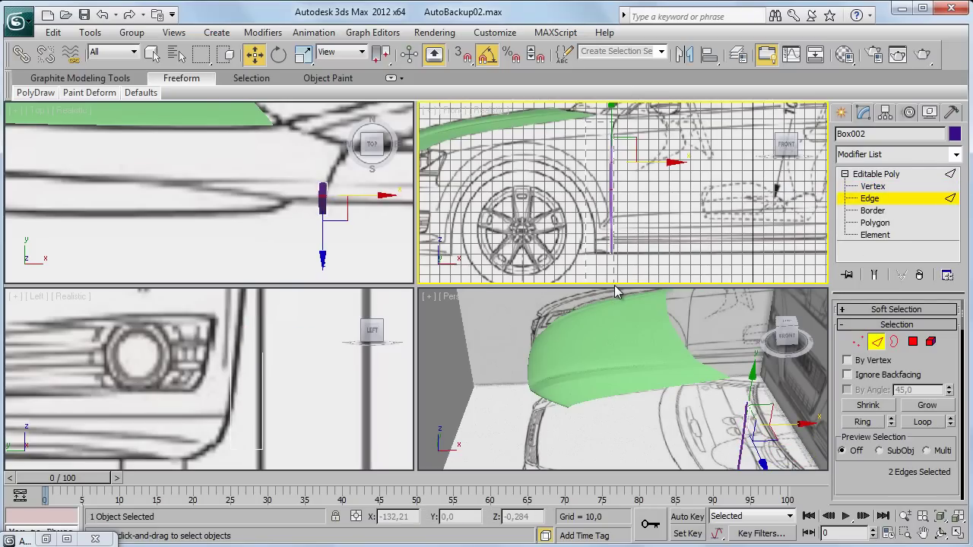
double_click(612, 232)
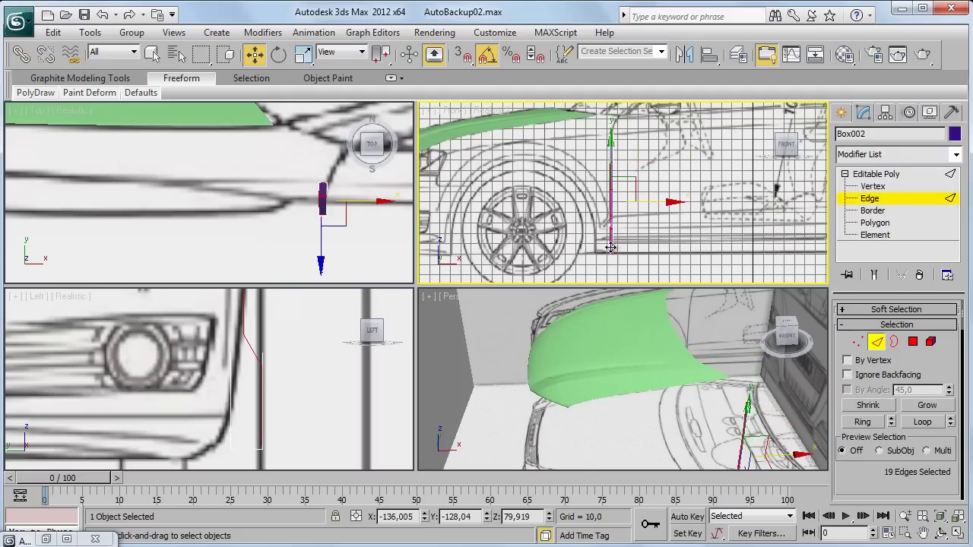
scroll(619, 170, "up", 5)
middle_click_drag(619, 171, 623, 204)
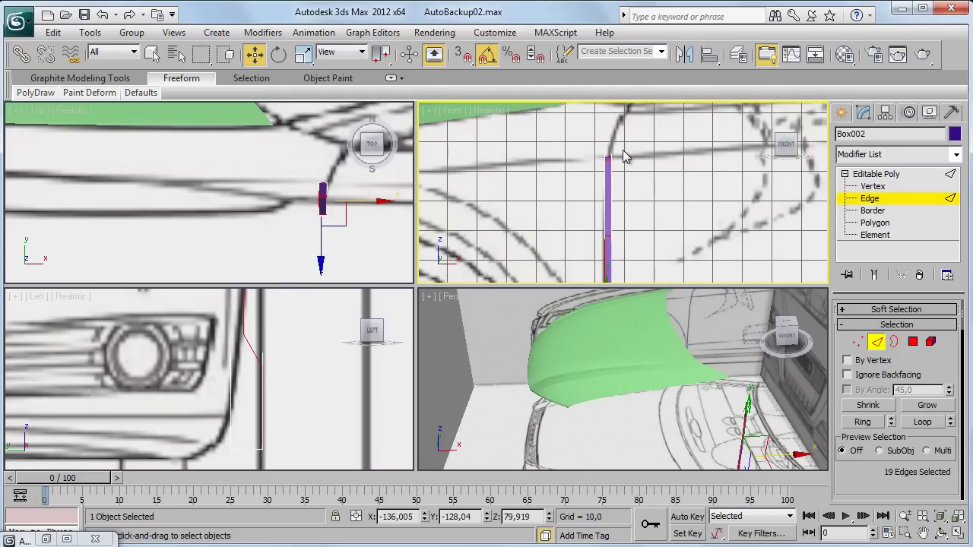
- Deselect edges from the loop with marquees until nine edges remain
mouse_move(629, 134)
left_mouse_down()
mouse_move(614, 259)
mouse_move(626, 265)
left_mouse_up()
scroll(625, 206, "up", 3)
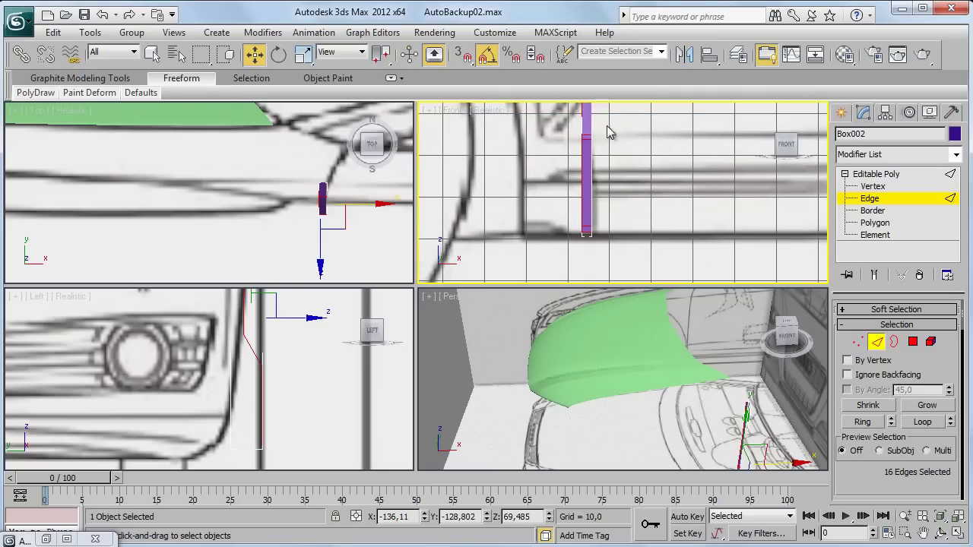
left_click_drag(593, 158, 602, 182, "alt")
left_click_drag(595, 255, 621, 239)
scroll(620, 224, "up", 3)
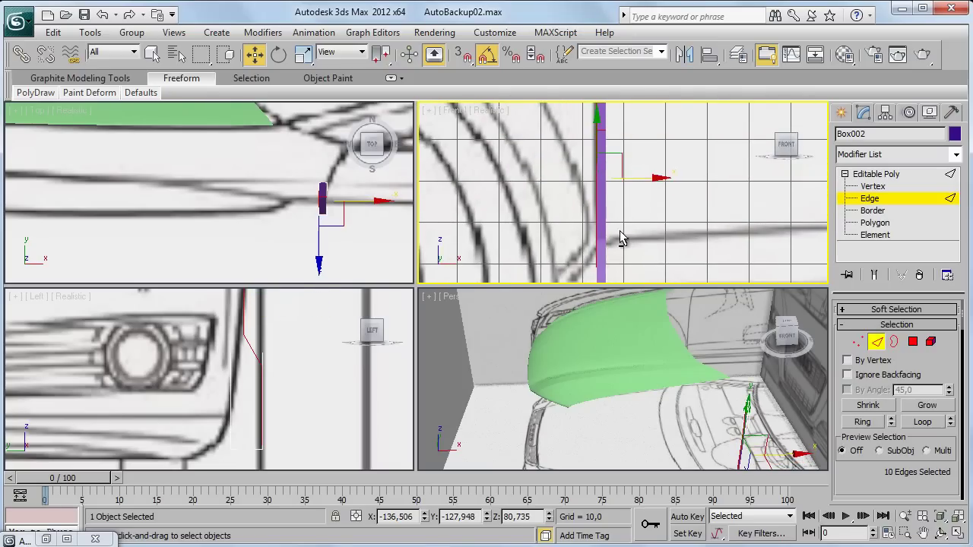
middle_click_drag(620, 239, 630, 190)
left_click_drag(606, 205, 607, 207, "alt")
scroll(606, 221, "down", 2)
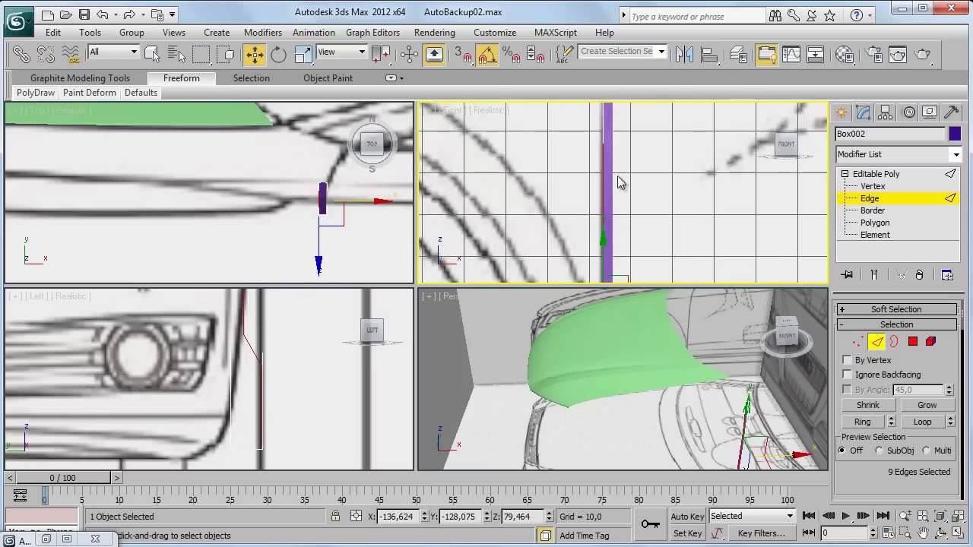
scroll(607, 228, "down", 2)
scroll(258, 216, "up", 2)
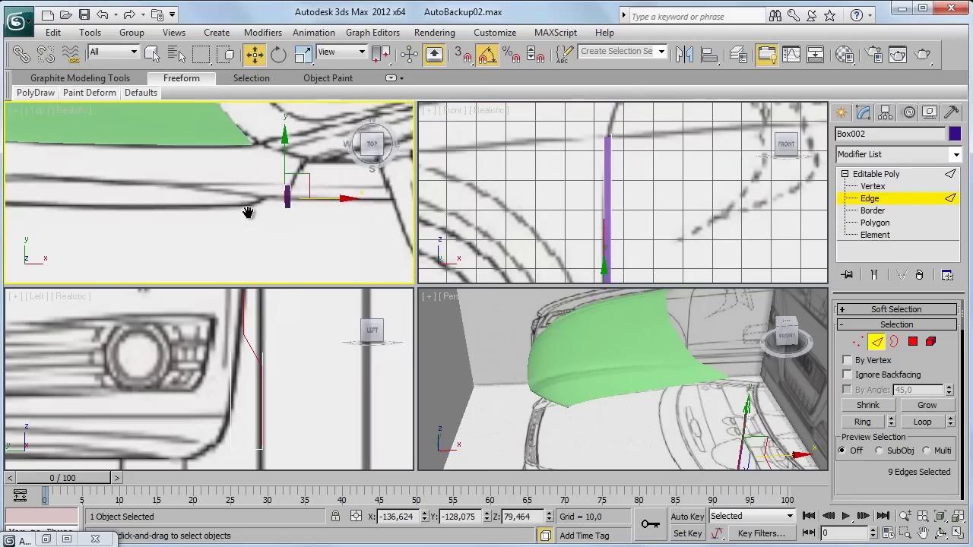
scroll(256, 222, "up", 2)
middle_click_drag(273, 235, 215, 260)
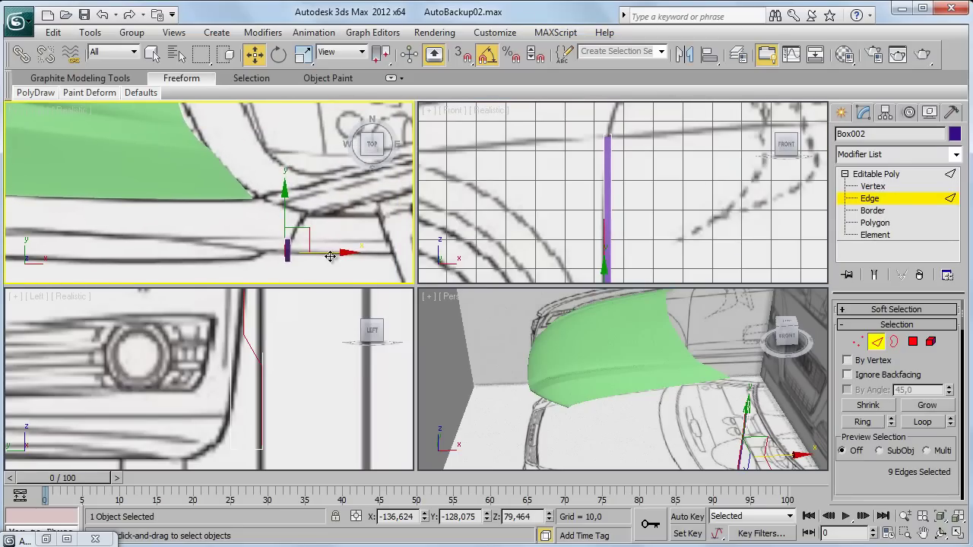
- Widen the fender strip by moving the selected edges left and lowering them slightly
left_click_drag(337, 253, 275, 257)
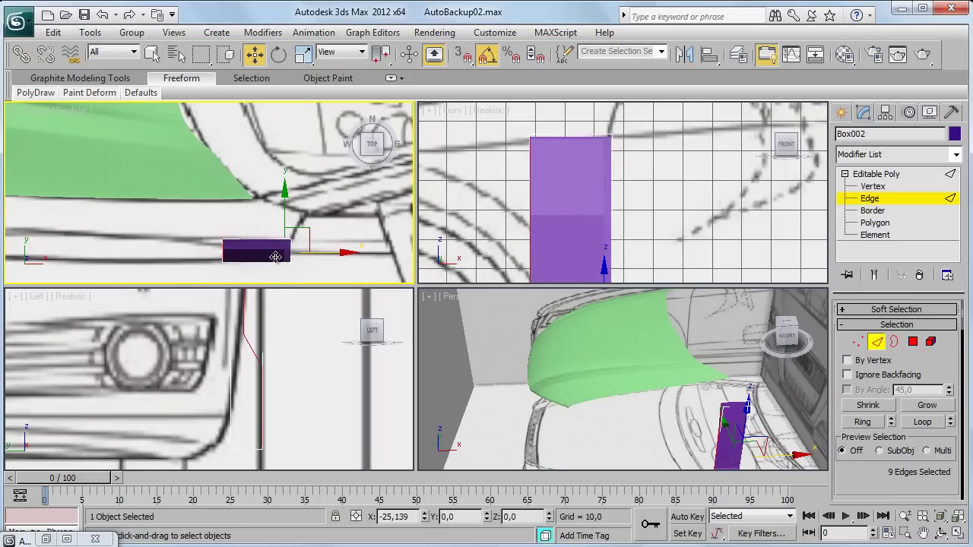
scroll(523, 234, "down", 2)
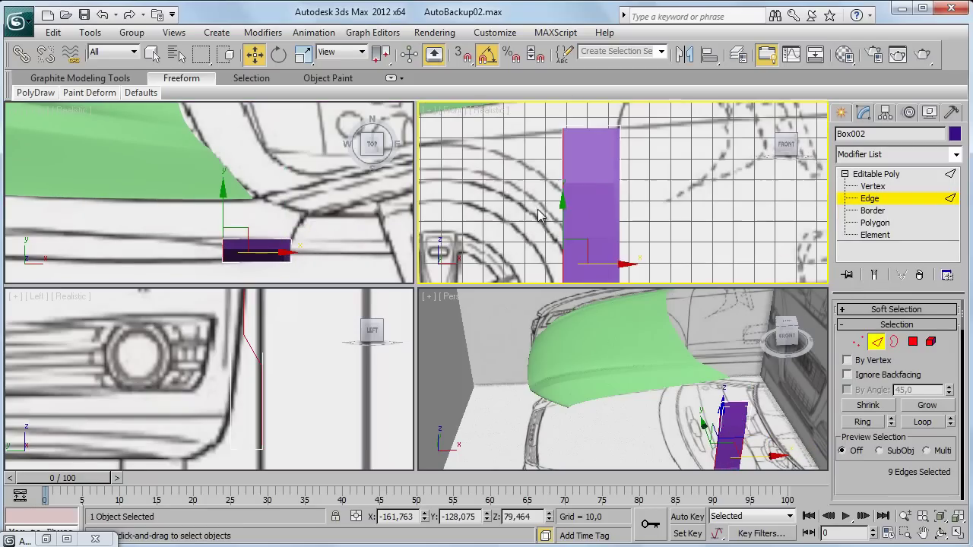
left_click_drag(562, 221, 563, 225)
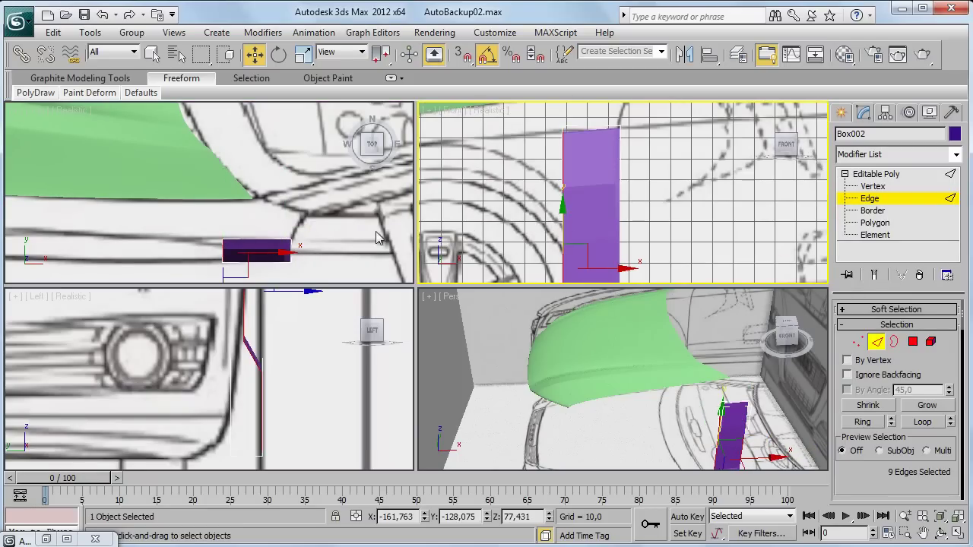
scroll(244, 308, "down", 3)
scroll(267, 371, "down", 2)
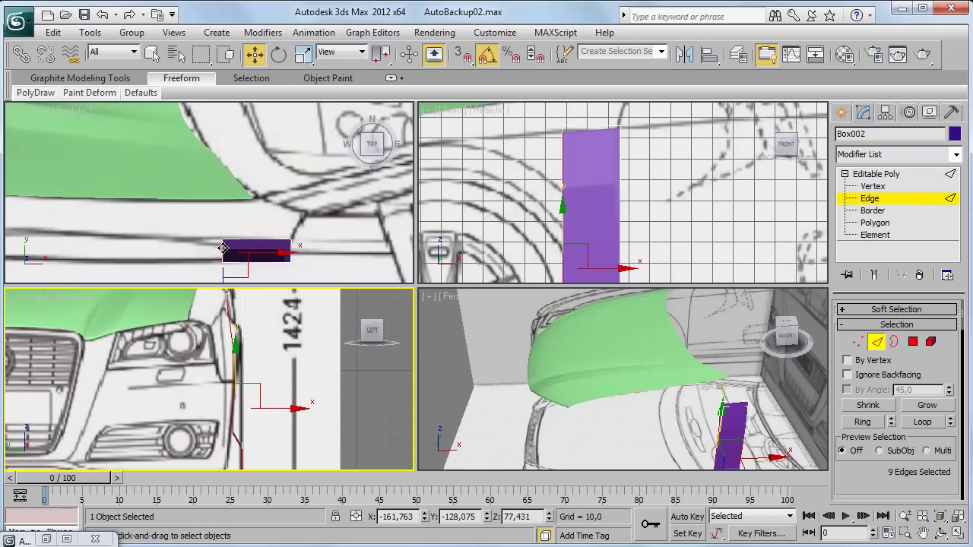
scroll(223, 248, "up", 2)
scroll(231, 224, "up", 1)
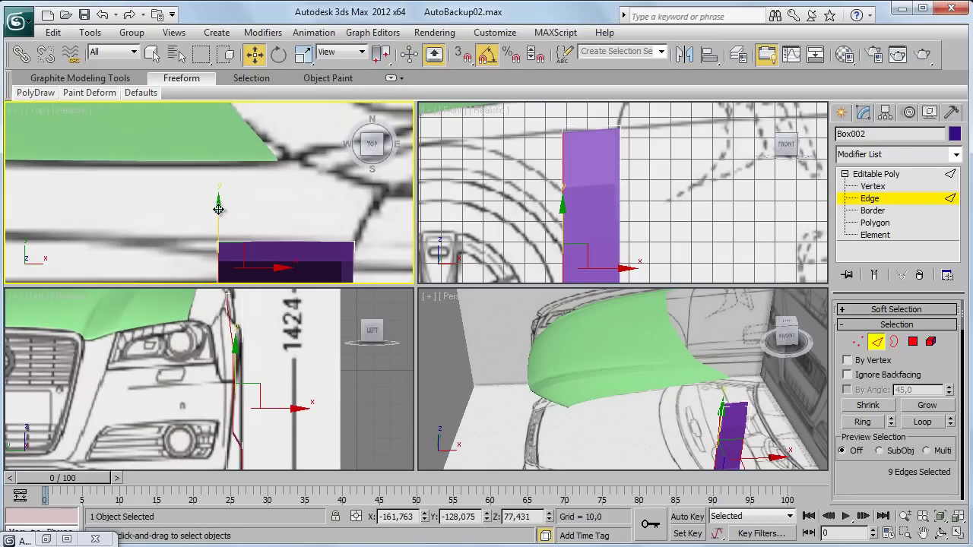
- Stretch the fender panel's edges forward along the car's side in the Top view
left_click_drag(218, 209, 217, 211)
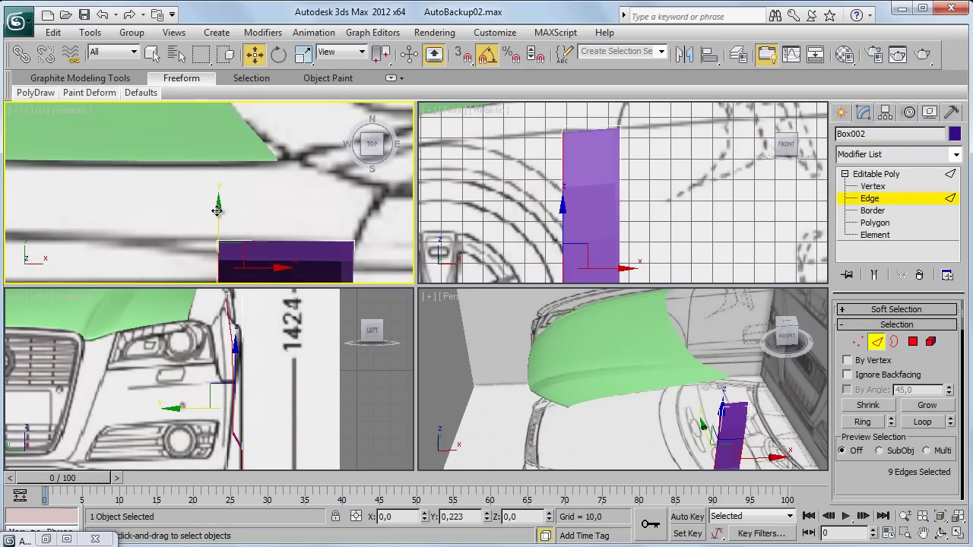
scroll(271, 365, "up", 1)
scroll(263, 365, "up", 1)
scroll(294, 365, "up", 1)
middle_click_drag(262, 220, 277, 217)
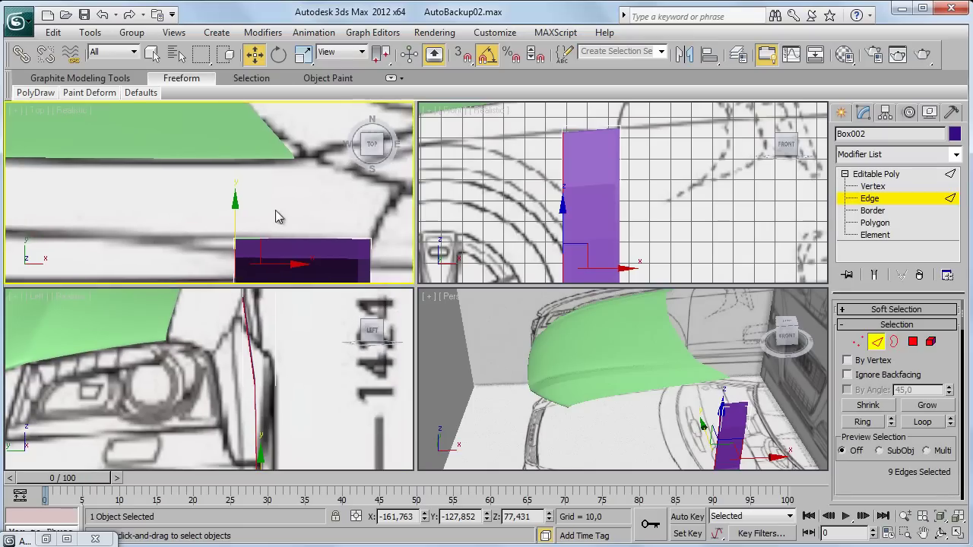
scroll(277, 217, "down", 2)
left_click_drag(283, 243, 201, 243)
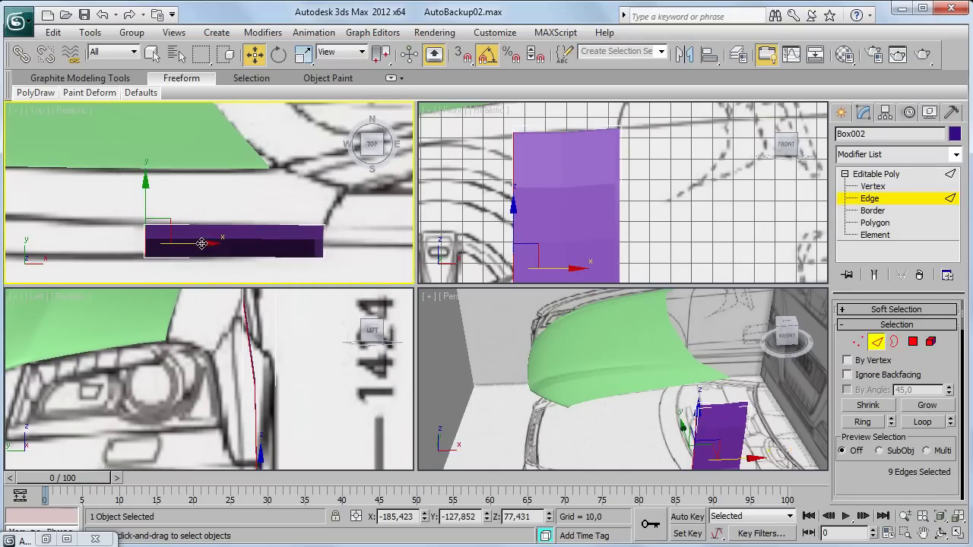
middle_click_drag(167, 208, 203, 222)
- Set the panel's thickness across the car and pull its front edge further forward
left_click_drag(177, 205, 179, 211)
middle_click_drag(513, 213, 517, 196)
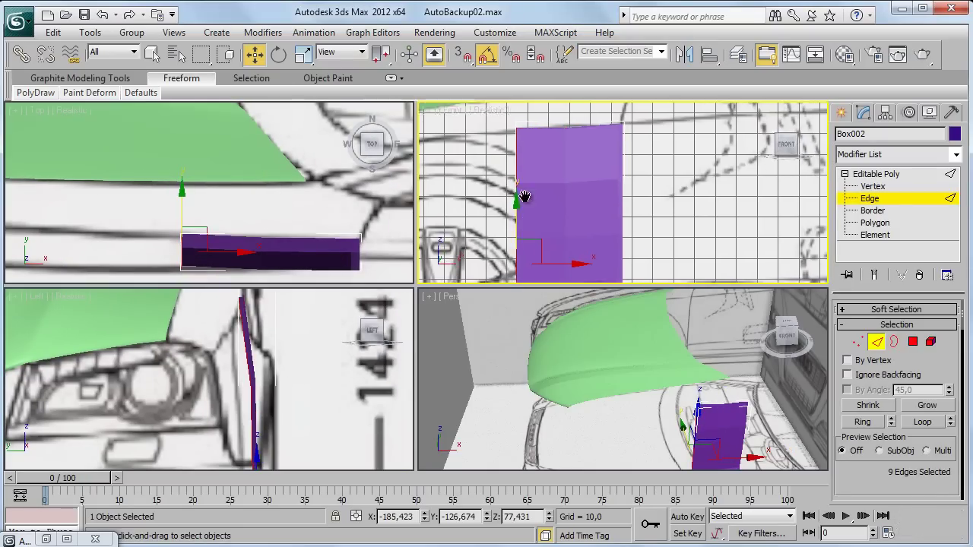
middle_click_drag(253, 232, 307, 227)
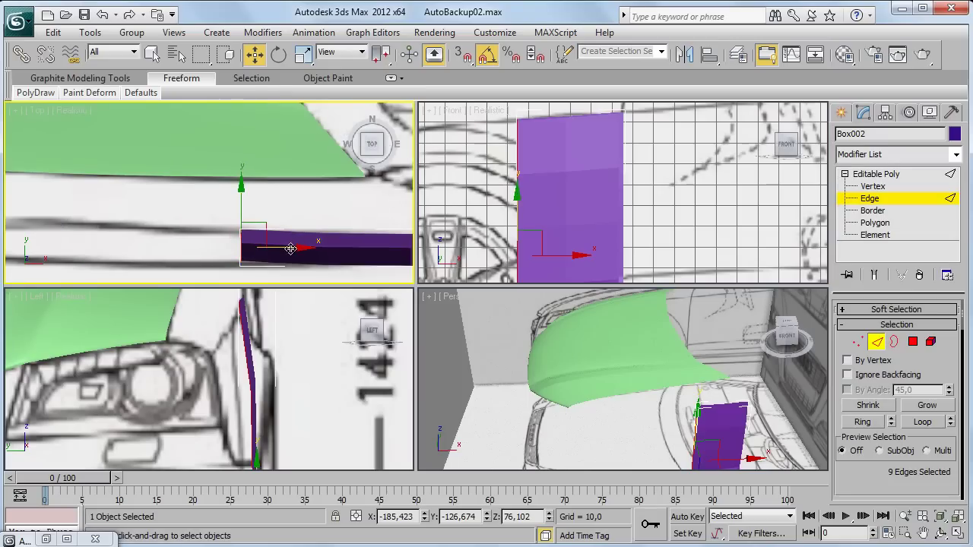
left_click_drag(307, 228, 218, 228)
middle_click_drag(218, 228, 281, 244)
mouse_move(216, 228)
left_mouse_down()
mouse_move(425, 231)
mouse_move(465, 210)
left_mouse_up()
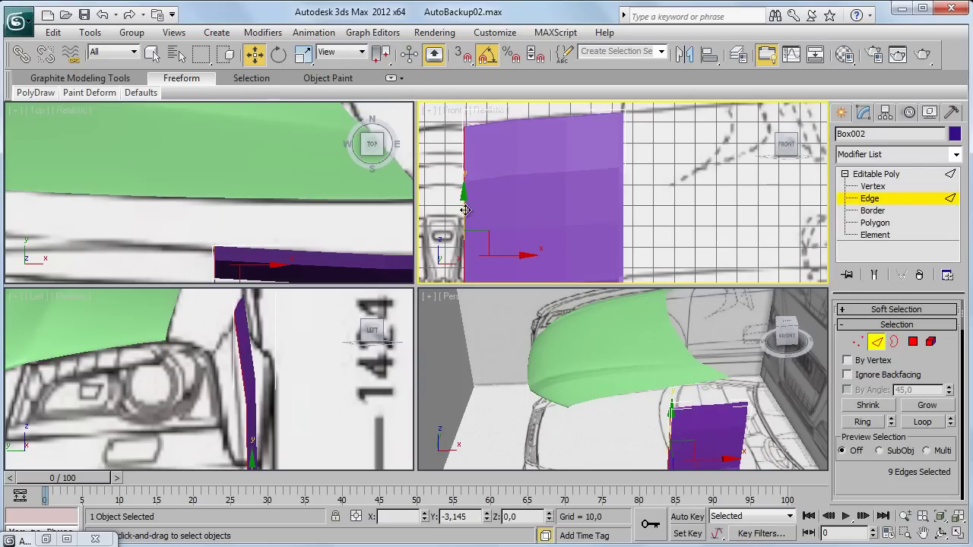
- In Vertex mode, raise the panel's top vertices slightly in the maximized Front view
key("1")
key("alt+w")
scroll(678, 226, "up", 3)
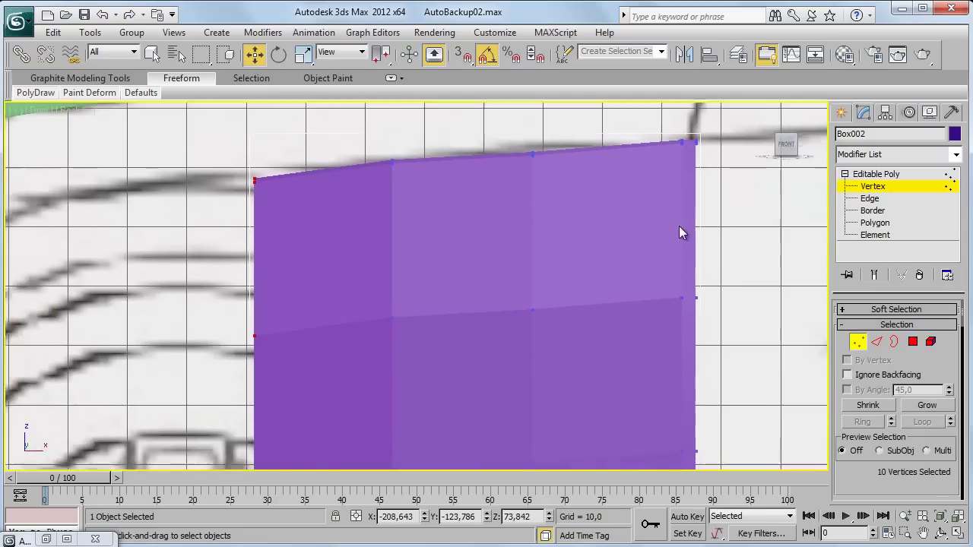
scroll(538, 240, "down", 3)
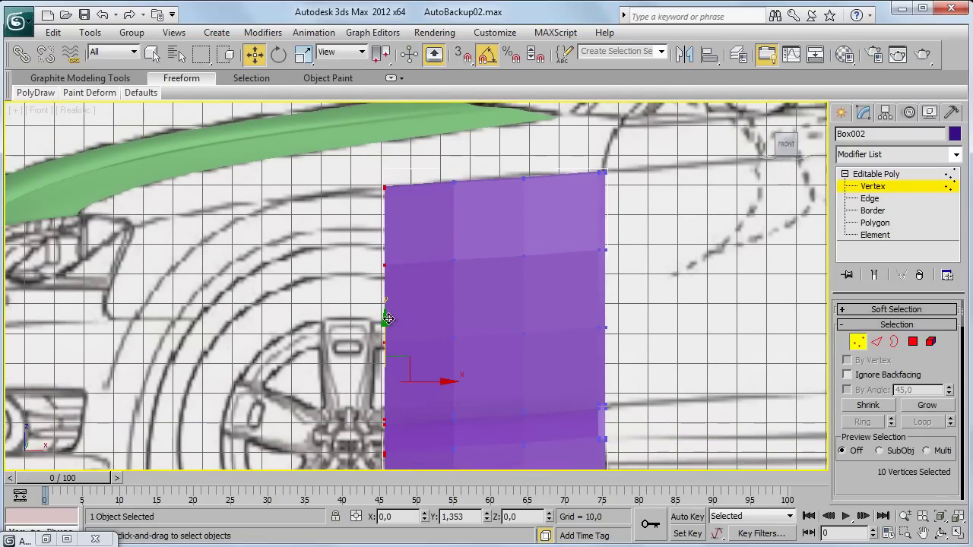
left_click_drag(387, 321, 389, 318)
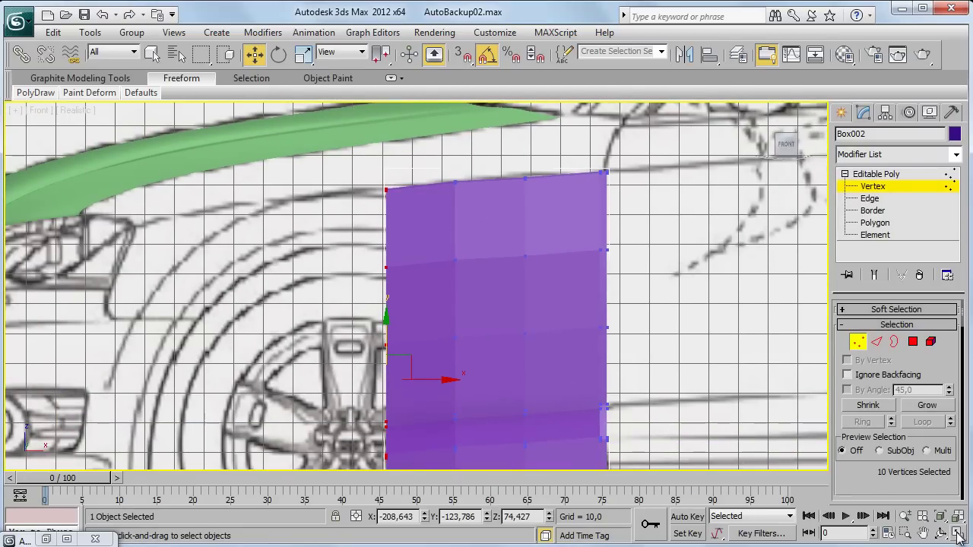
left_click(959, 537)
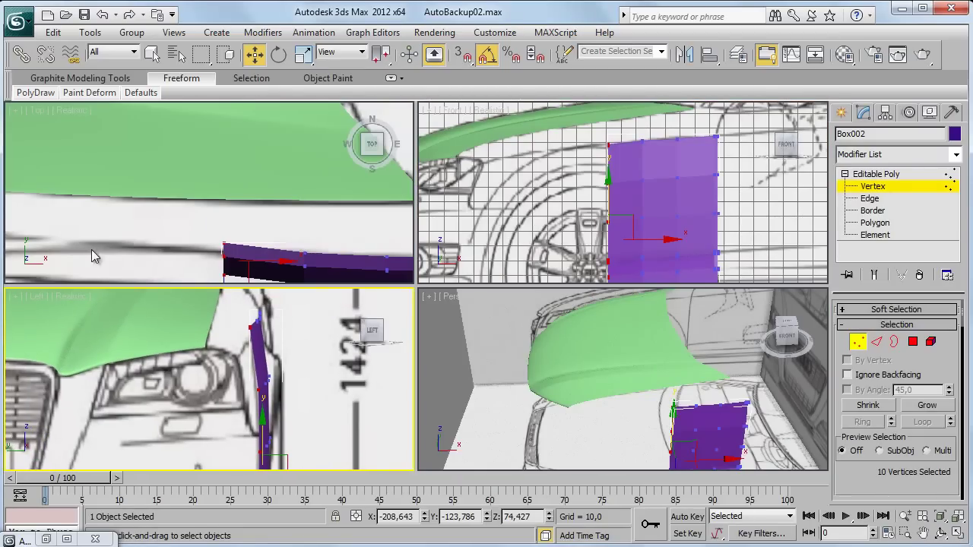
- Pull the selected vertices across in the Left view to match the body
middle_click_drag(144, 259, 216, 274)
middle_click_drag(332, 246, 268, 211)
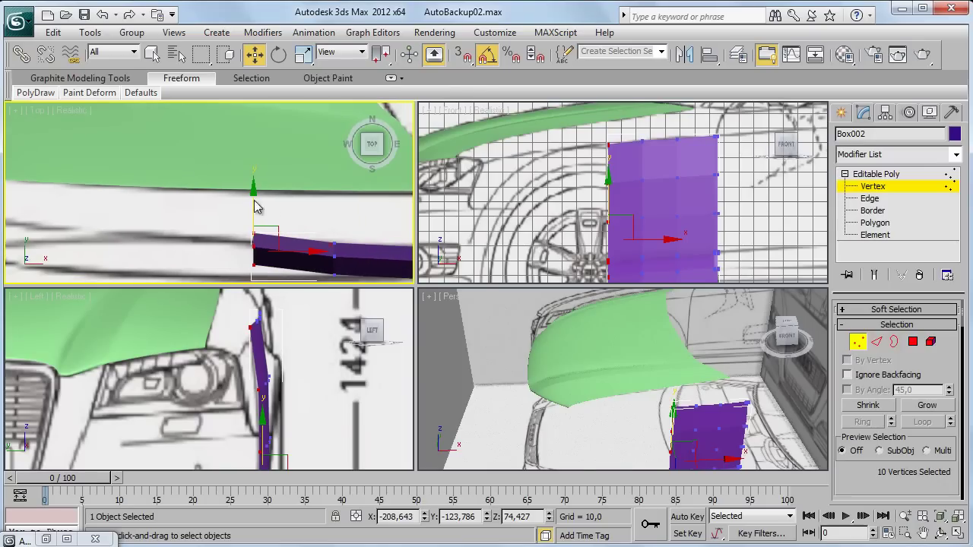
middle_click(276, 394)
mouse_move(265, 422)
left_mouse_down()
mouse_move(269, 432)
mouse_move(271, 420)
left_mouse_up()
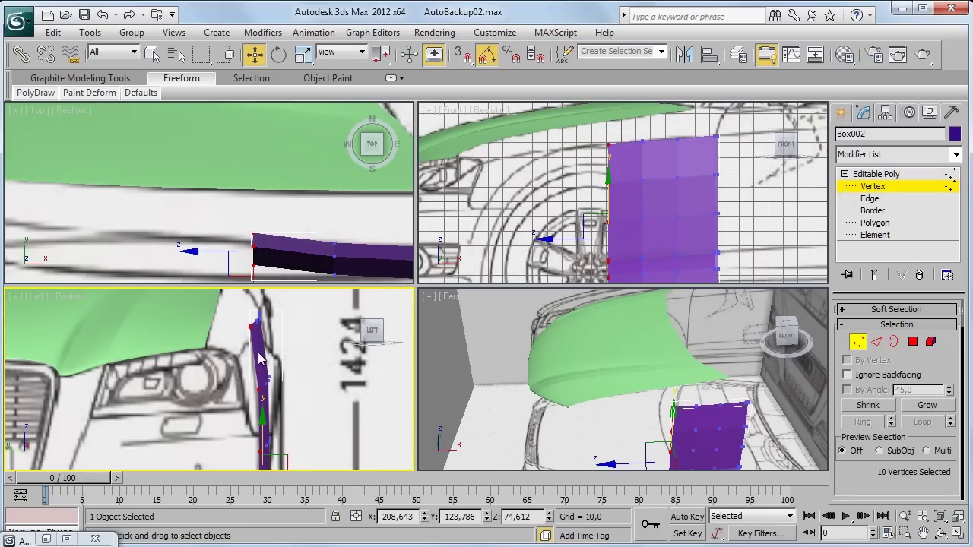
- Select the adjacent vertex columns and shift them rearward and across the car's width
left_click_drag(583, 130, 621, 267)
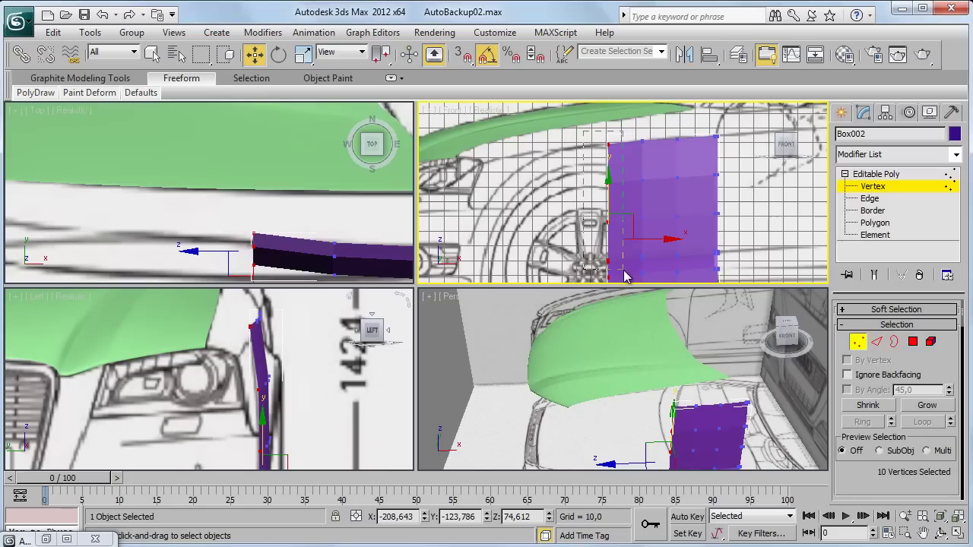
key("ctrl+Page_Up")
left_click_drag(666, 220, 672, 219)
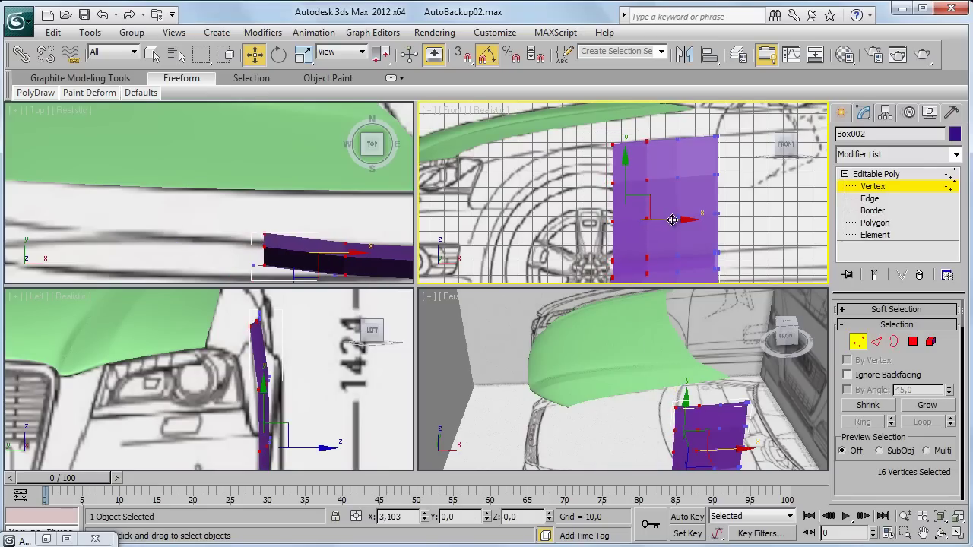
right_click(250, 222)
left_click_drag(266, 196, 262, 206)
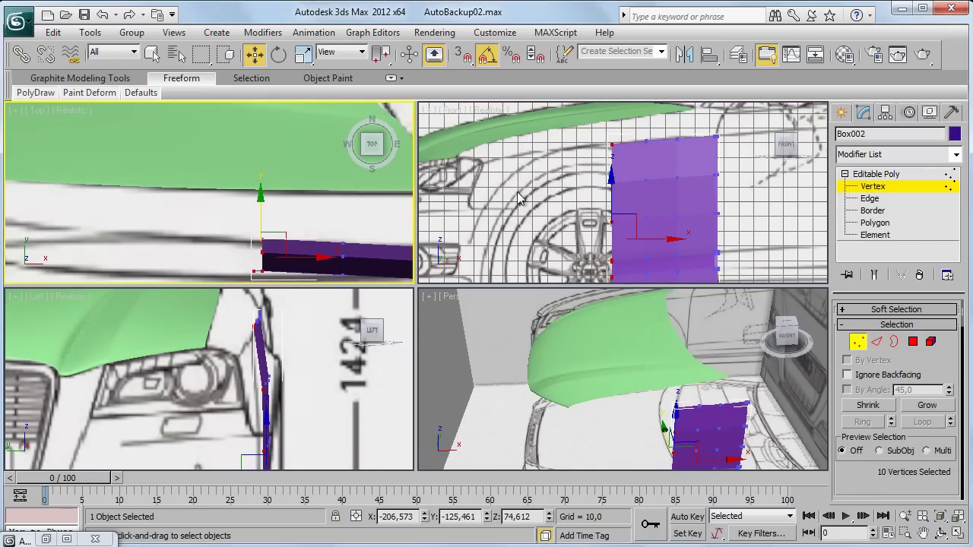
right_click(614, 195)
left_click(609, 186)
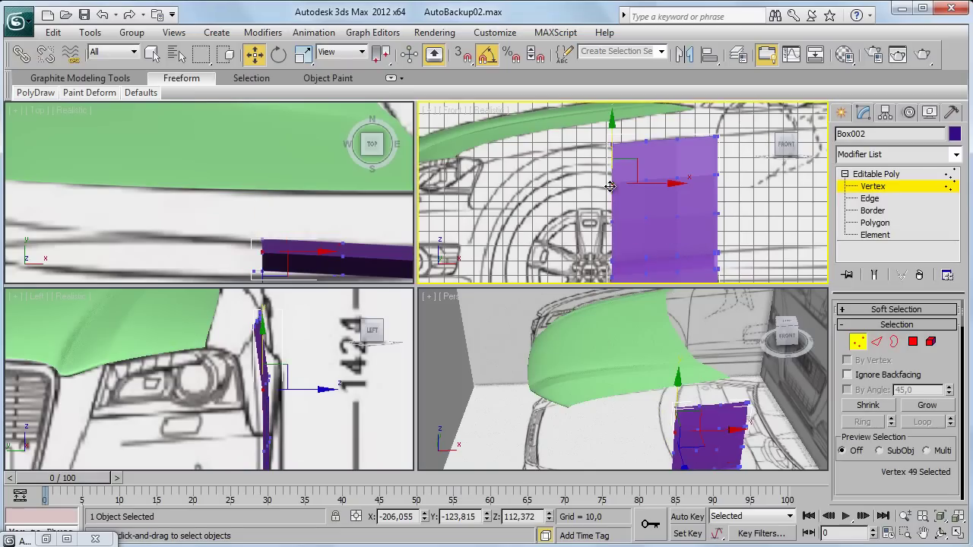
- In Edge mode, push the front edge forward, nudge it across and lower it slightly
left_click(871, 199)
right_click(277, 231)
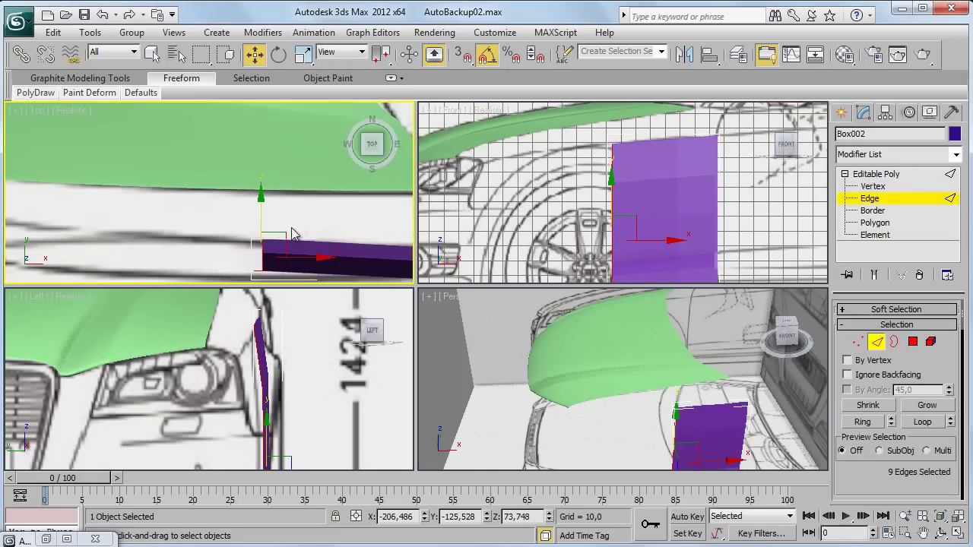
left_click_drag(308, 260, 257, 256)
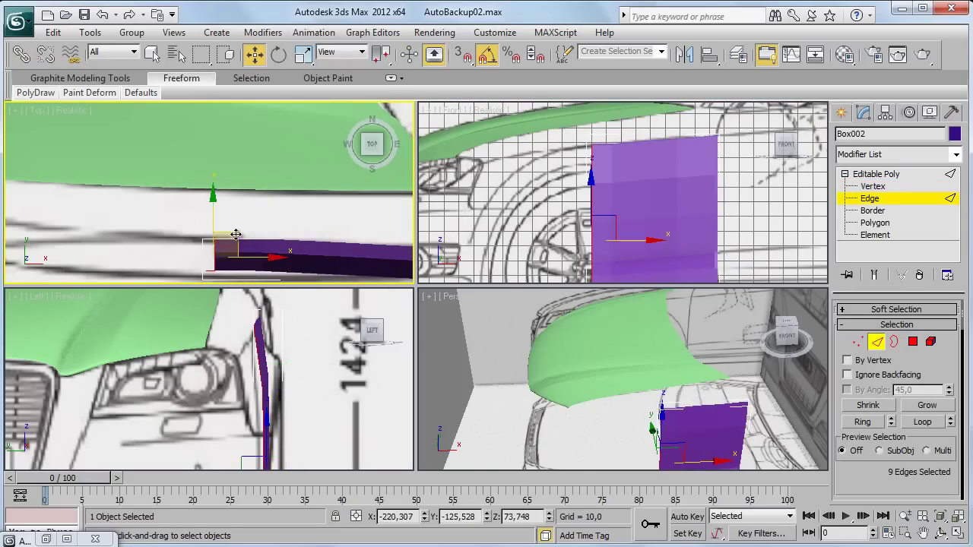
left_click_drag(217, 213, 217, 210)
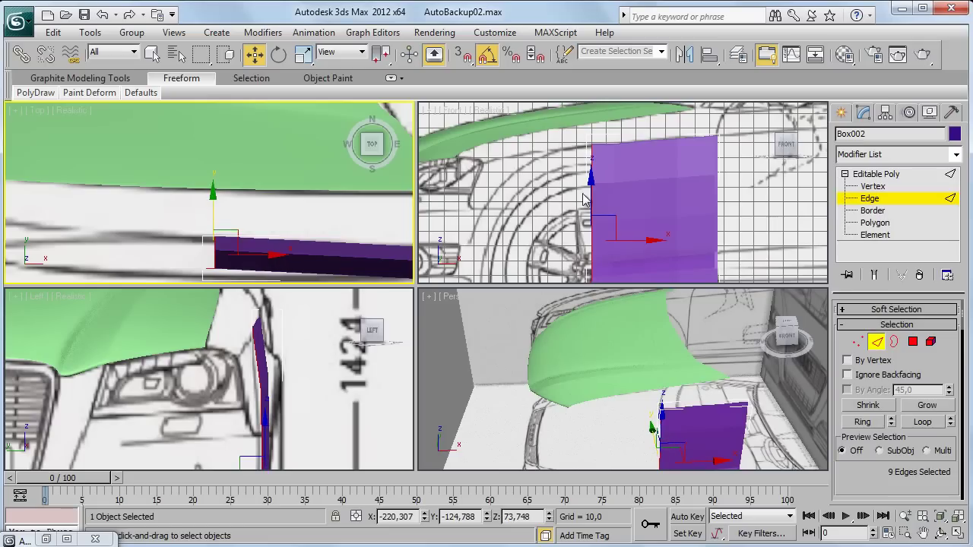
right_click(591, 180)
left_click_drag(591, 180, 595, 190)
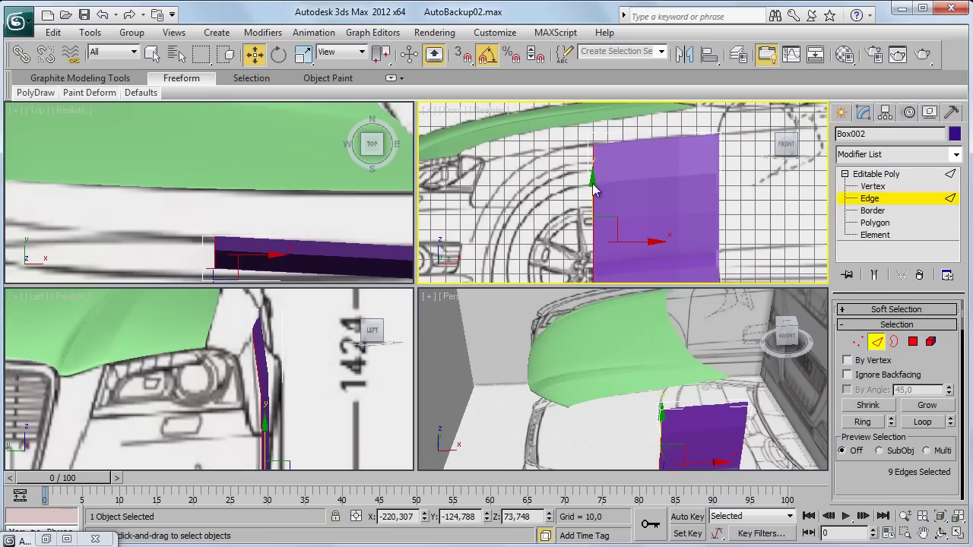
left_click(874, 176)
- Set Box002's Visibility to 0.4 in Object Properties
right_click(670, 202)
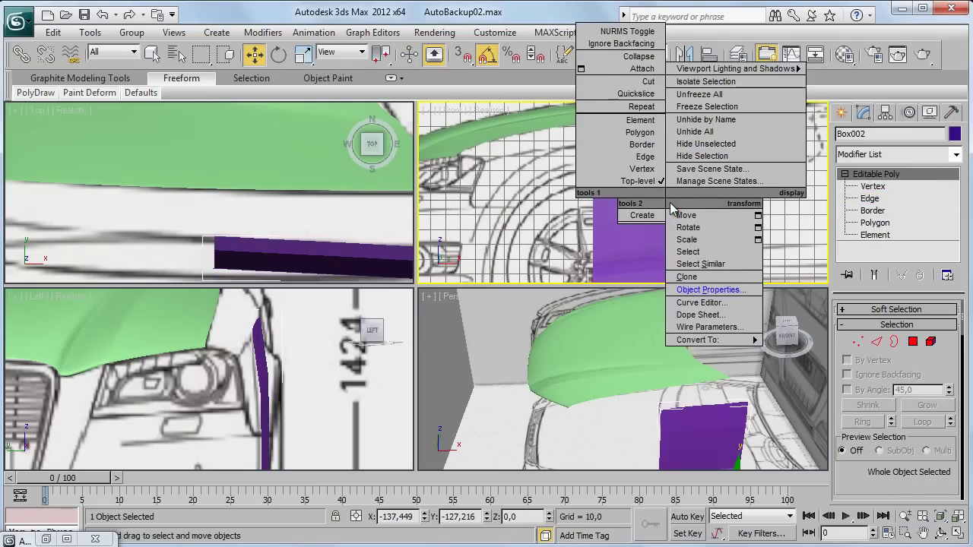
left_click(711, 284)
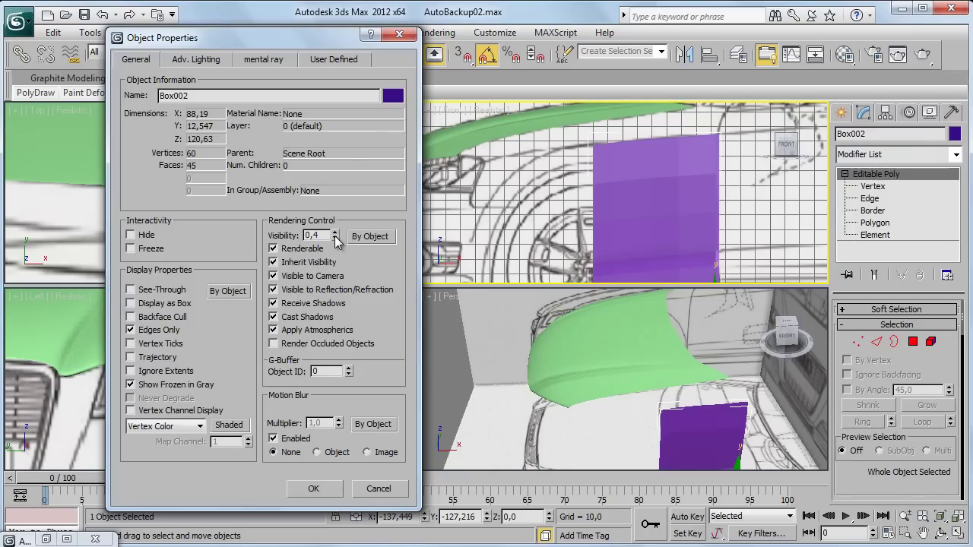
left_click(331, 488)
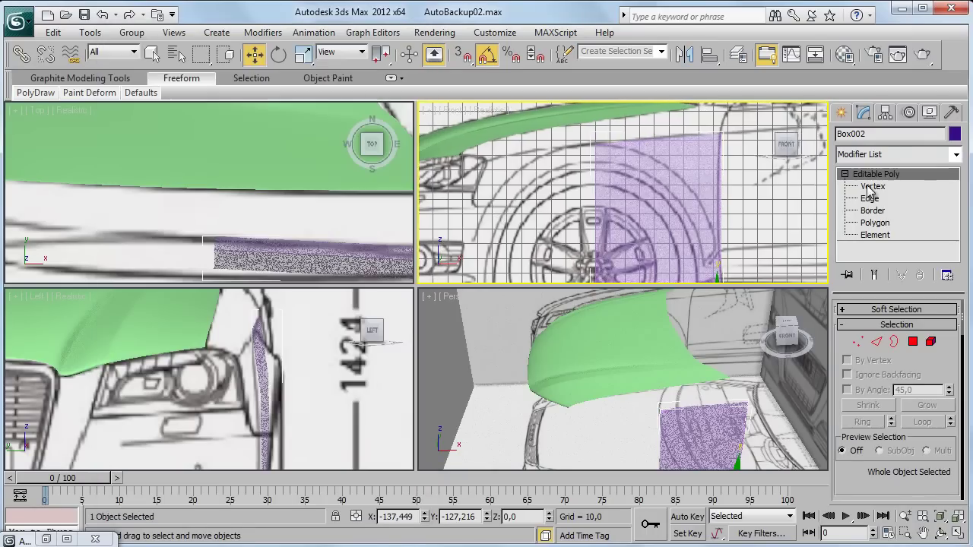
- In Edge mode, extend the panel's front edge forward and shift it across the width
left_click(870, 199)
middle_click_drag(630, 195, 669, 221)
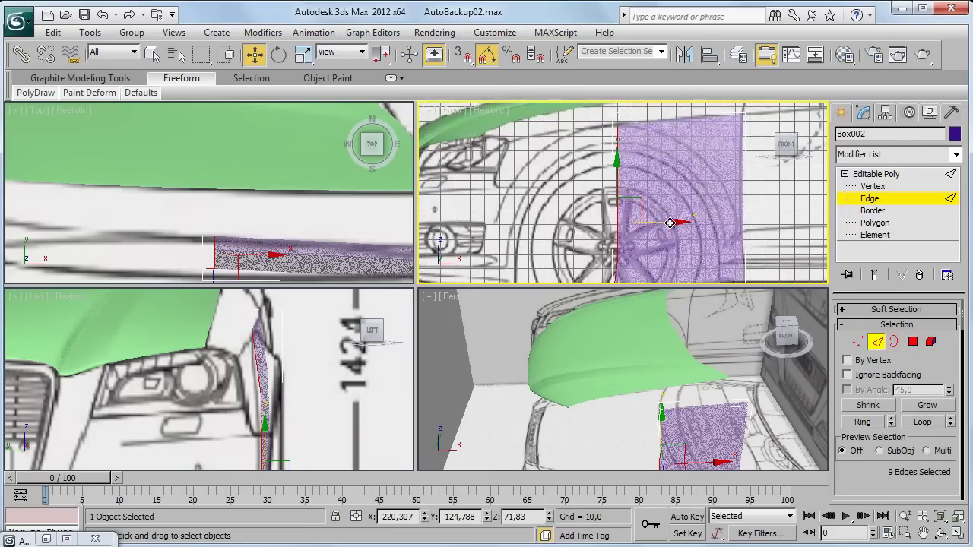
left_click_drag(668, 221, 581, 183)
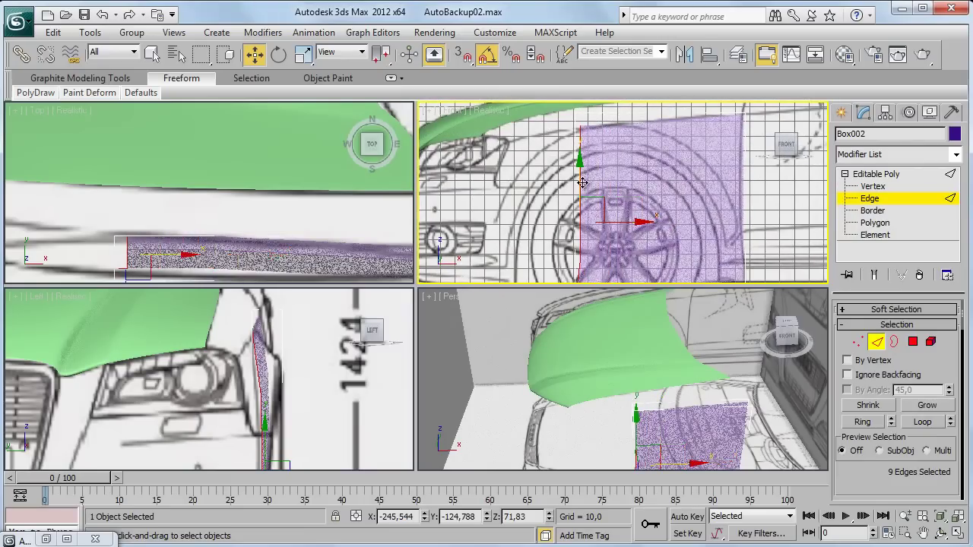
scroll(200, 209, "up", 2)
left_click_drag(175, 205, 180, 192)
middle_click_drag(183, 196, 205, 185)
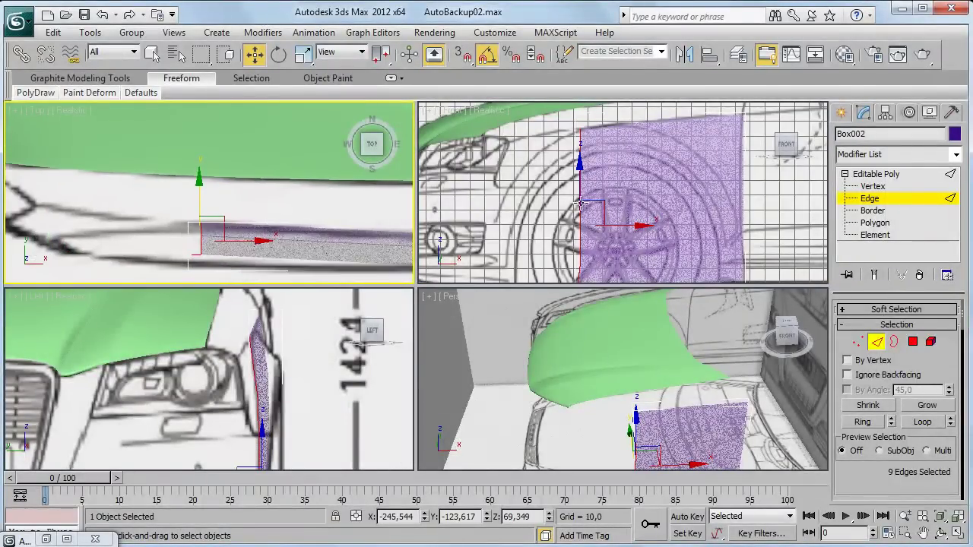
- Select the front column of edges and extend it forward to widen the panel
right_click(641, 221)
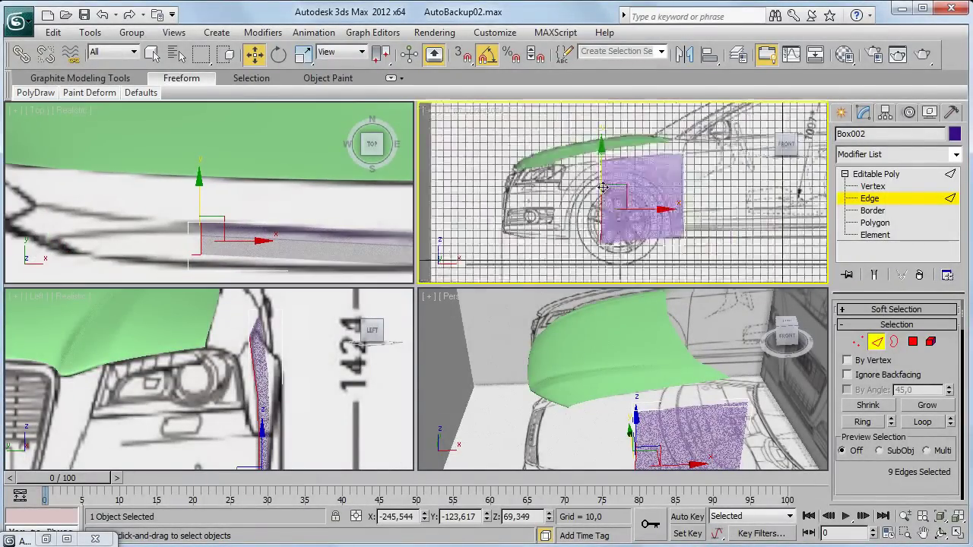
key("ctrl+a")
scroll(654, 213, "down", 3)
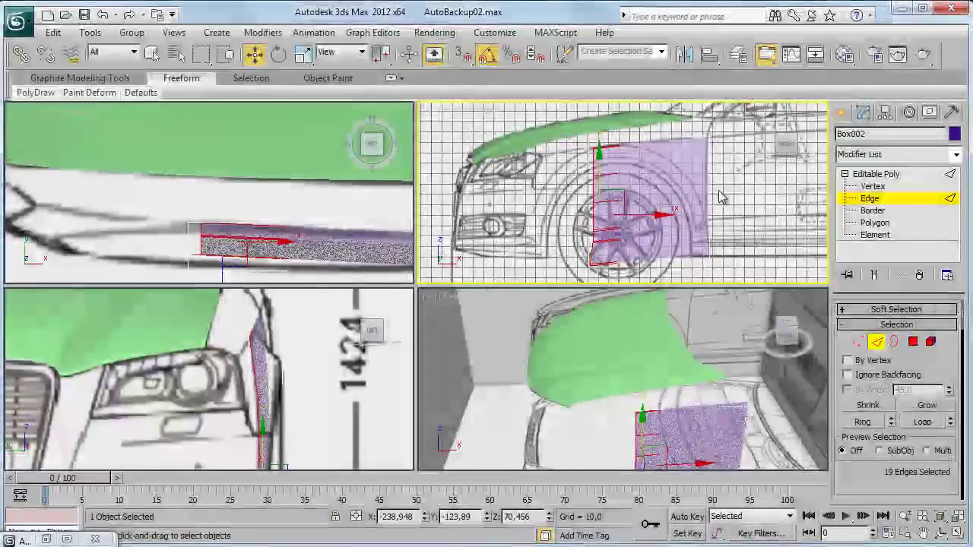
left_click_drag(631, 274, 733, 127, "alt")
left_click_drag(603, 290, 683, 130, "alt")
left_click_drag(636, 219, 587, 221)
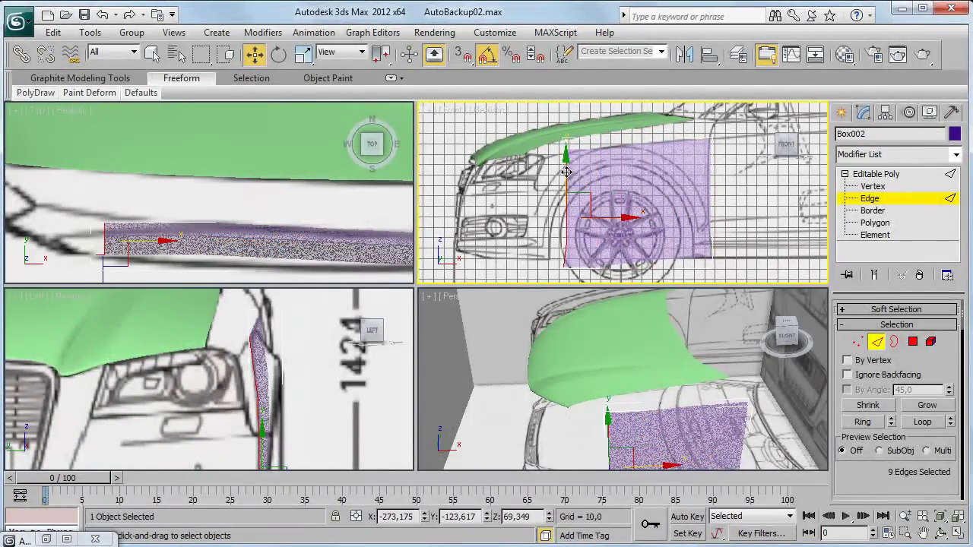
- Refine the front edge in Top, Front and Left views to align it with the body outline
right_click(145, 208)
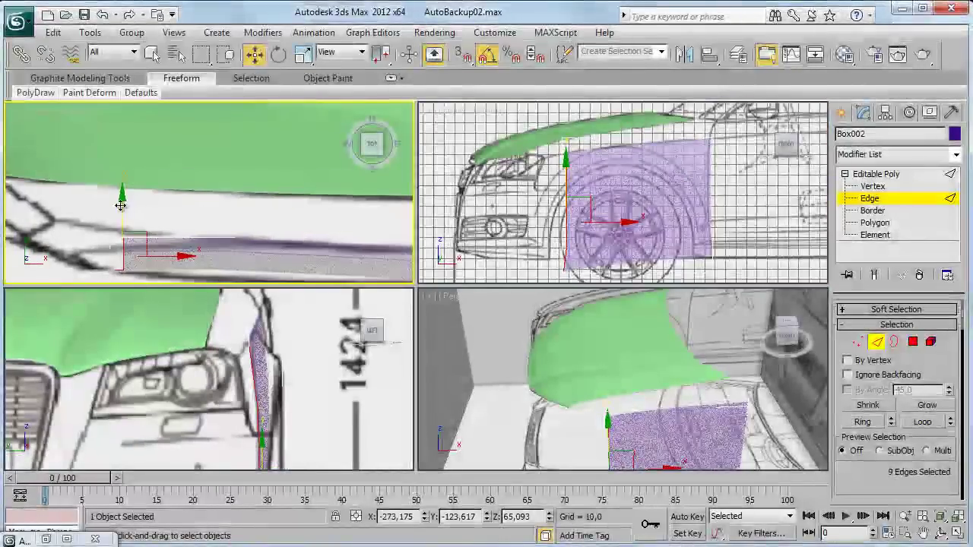
left_click_drag(124, 206, 123, 194)
right_click(531, 217)
left_click_drag(624, 222, 600, 222)
right_click(174, 218)
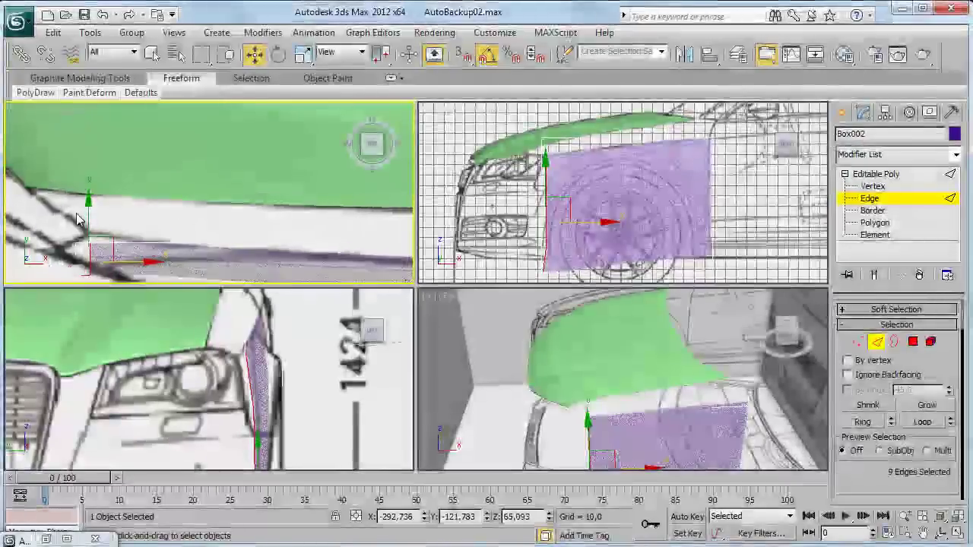
left_click_drag(90, 215, 90, 202)
right_click(577, 221)
left_click_drag(596, 217, 590, 216)
right_click(343, 263)
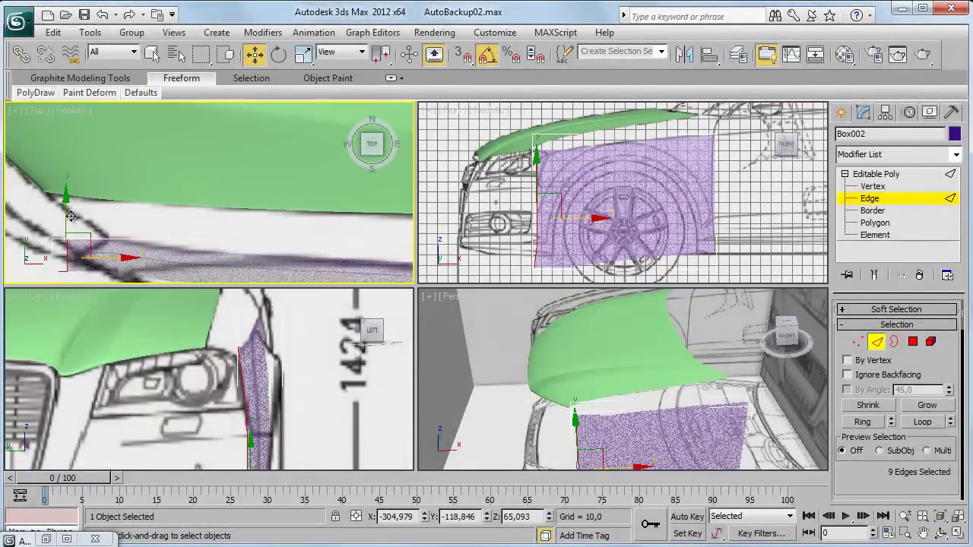
left_click_drag(343, 263, 326, 283)
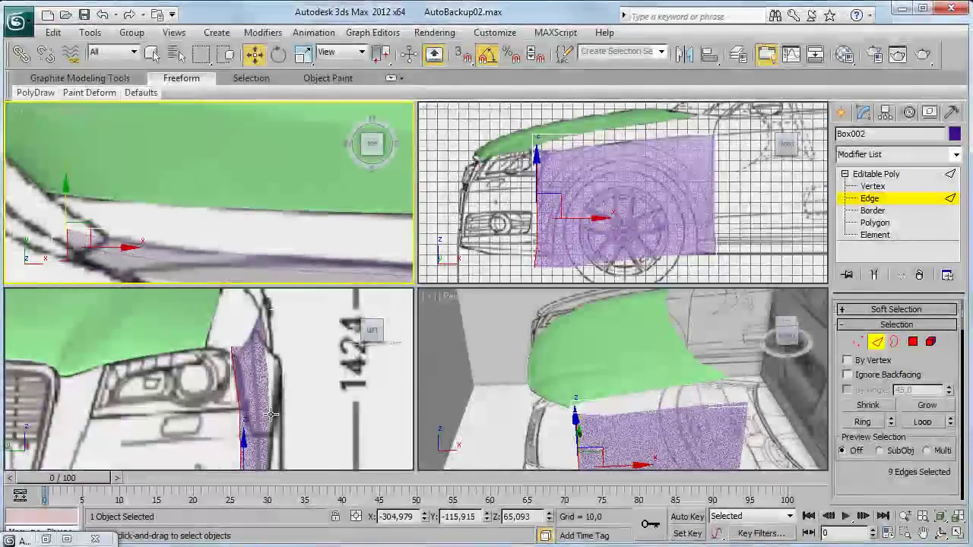
right_click(255, 429)
left_click_drag(242, 440, 242, 456)
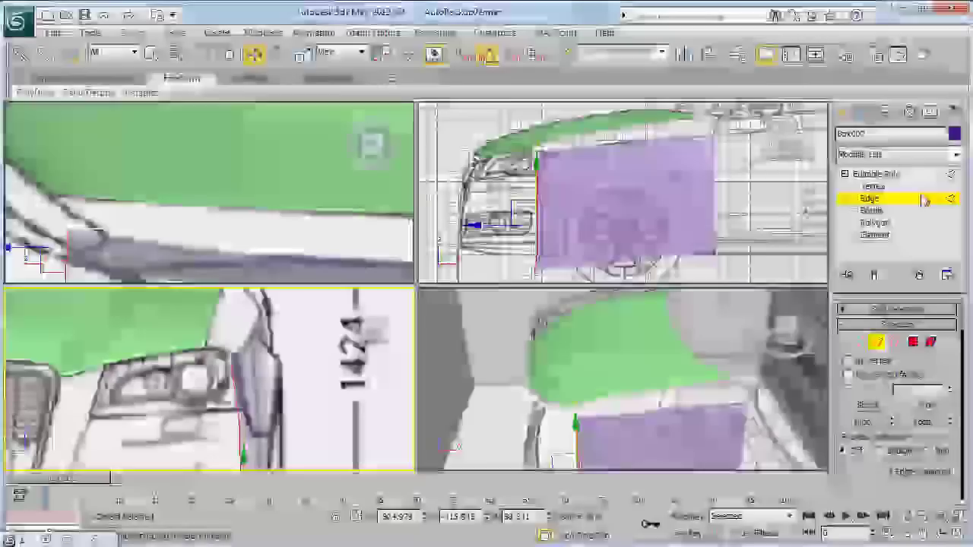
- Select the ten front-edge vertices and lower them slightly in the maximized side view
left_click(873, 186)
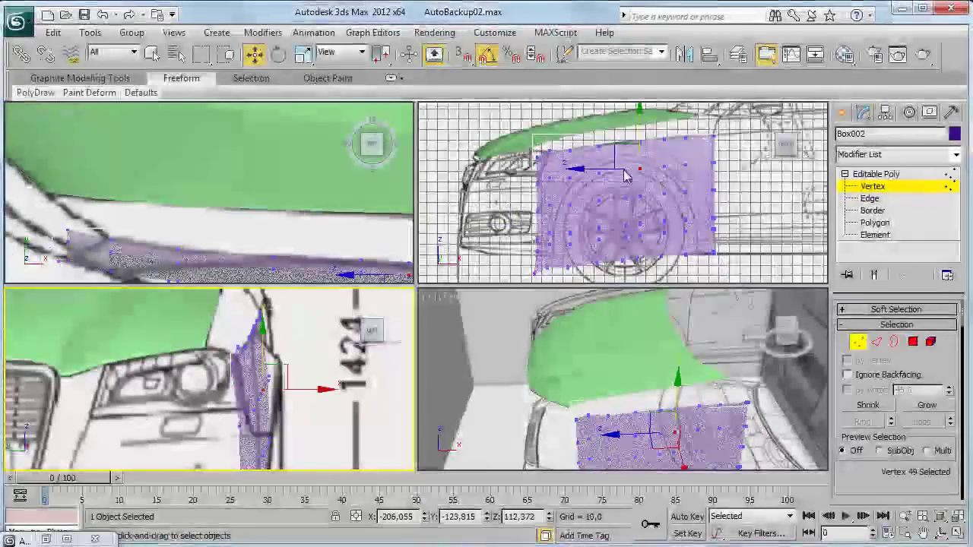
left_click_drag(719, 136, 554, 251)
left_click_drag(228, 334, 258, 464)
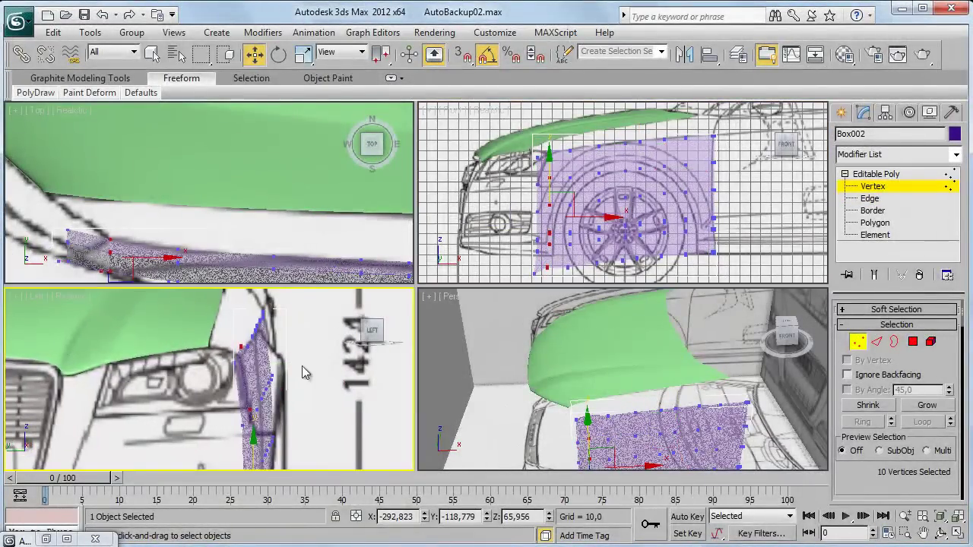
left_click(956, 534)
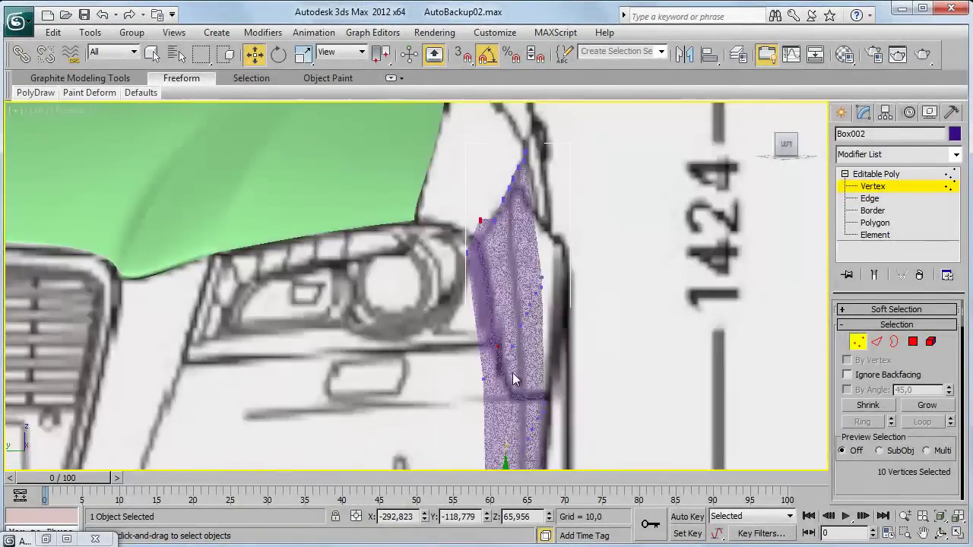
scroll(502, 422, "down", 2)
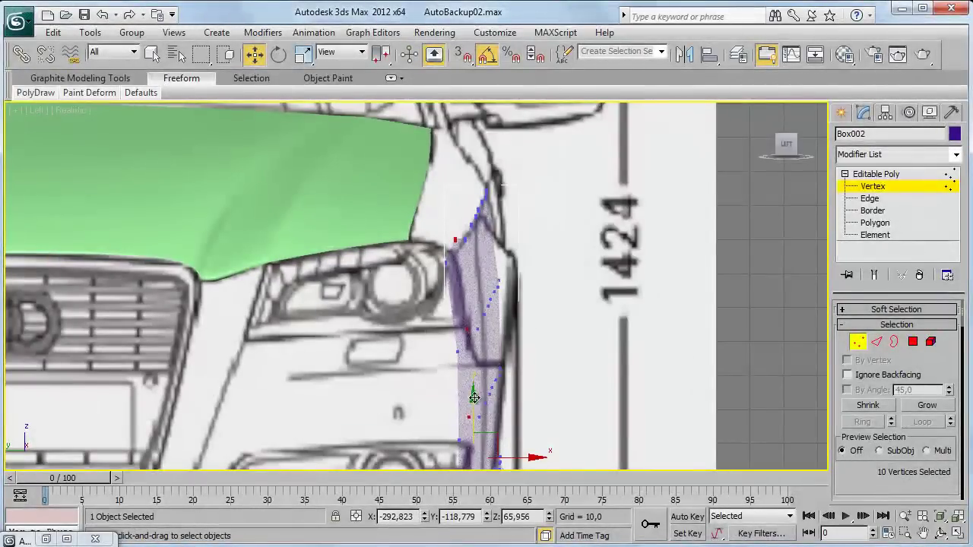
left_click_drag(474, 395, 473, 408)
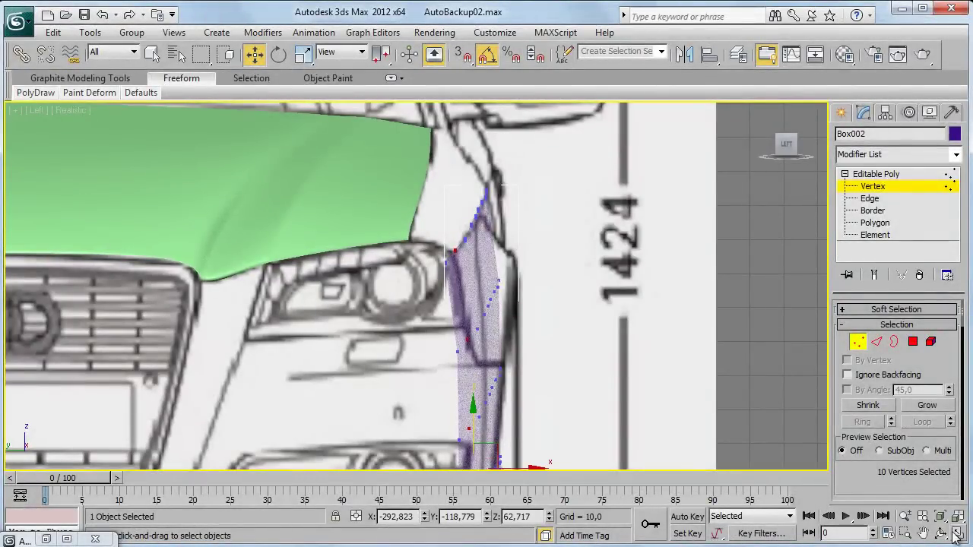
left_click(956, 534)
scroll(661, 377, "up", 5)
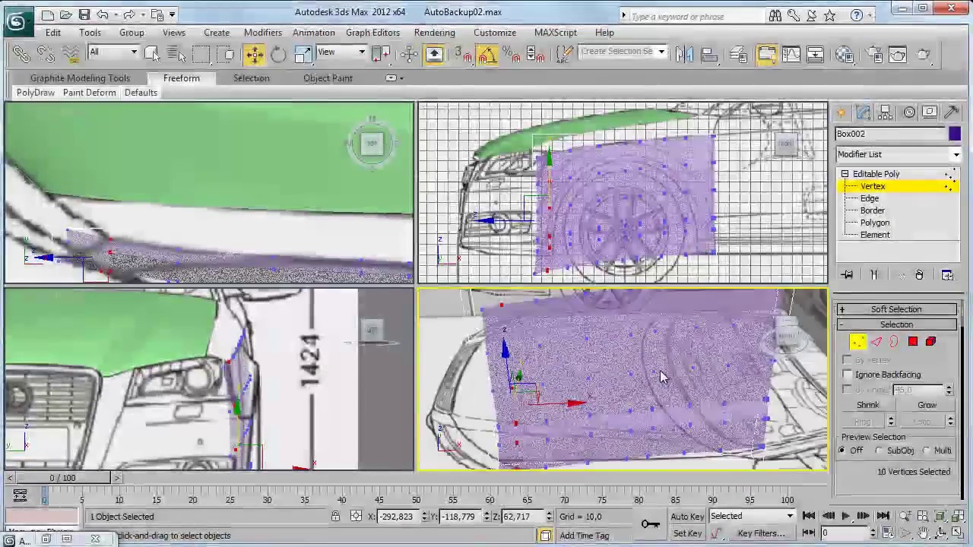
- Leave Vertex level, select all the panel's edges, frame the Front view and reach Edit Geometry
left_click(896, 184)
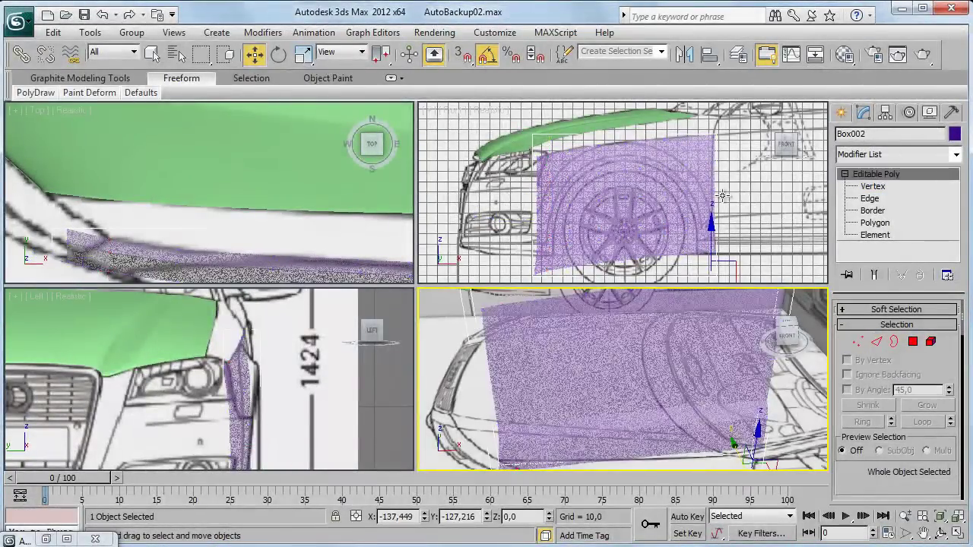
left_click(869, 198)
left_click_drag(517, 121, 680, 250)
scroll(615, 202, "up", 2)
middle_click_drag(739, 192, 718, 220)
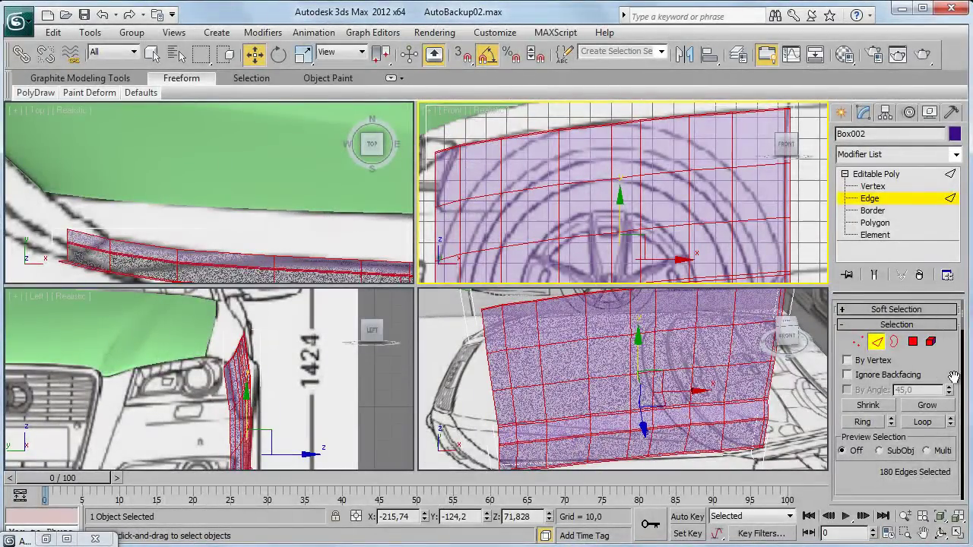
scroll(951, 380, "down", 3)
scroll(933, 441, "down", 3)
scroll(936, 448, "down", 4)
- Activate the Cut tool and zoom in on the front of the panel
left_click(926, 411)
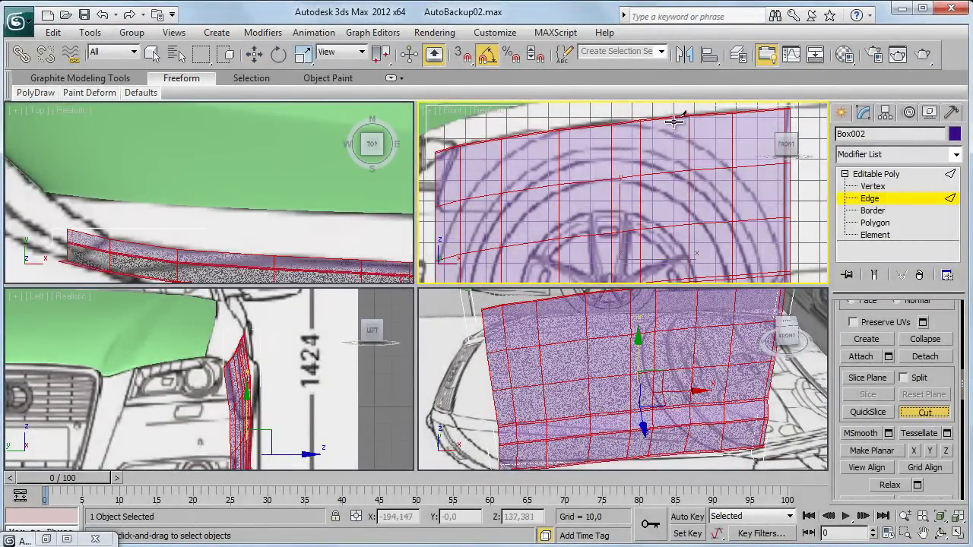
scroll(771, 206, "up", 2)
scroll(753, 206, "up", 2)
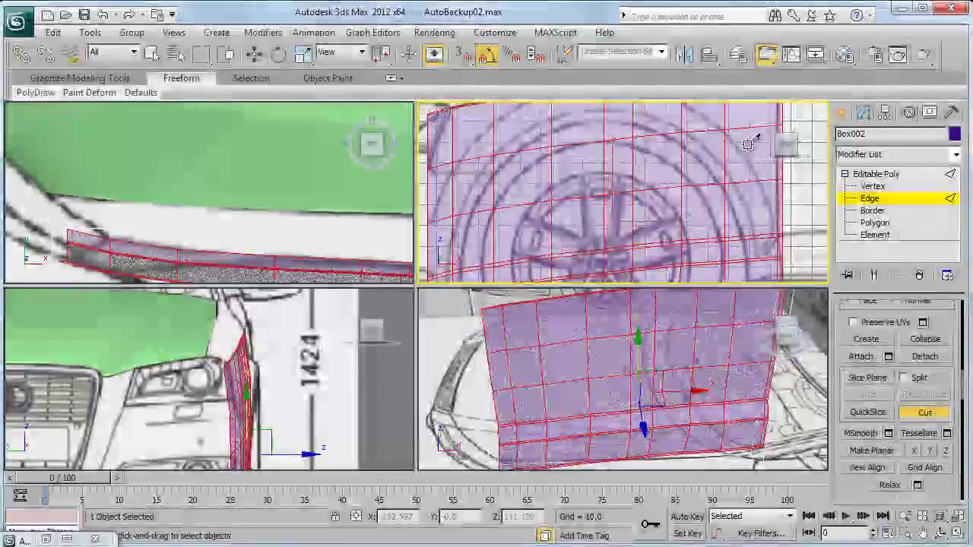
scroll(764, 253, "down", 2)
scroll(679, 211, "up", 1)
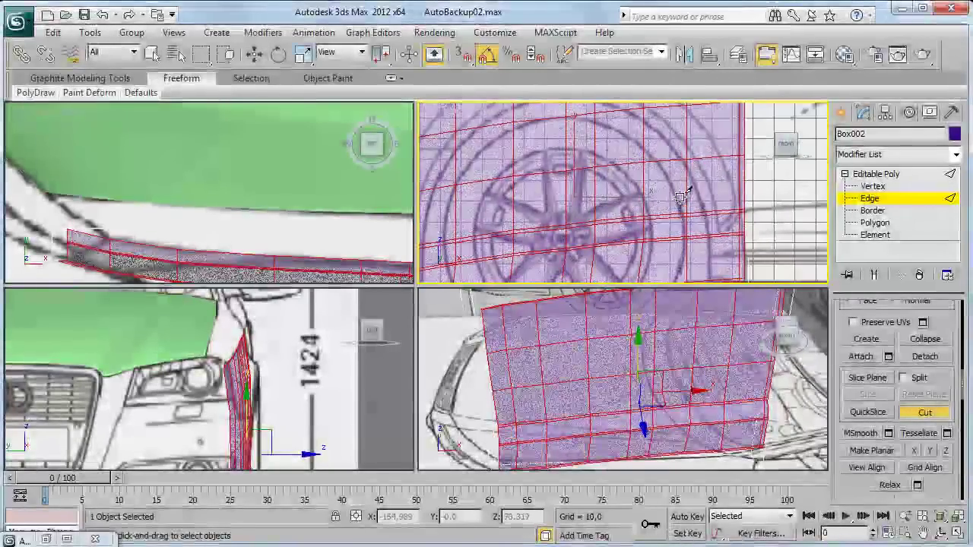
scroll(678, 185, "up", 1)
scroll(612, 177, "up", 2)
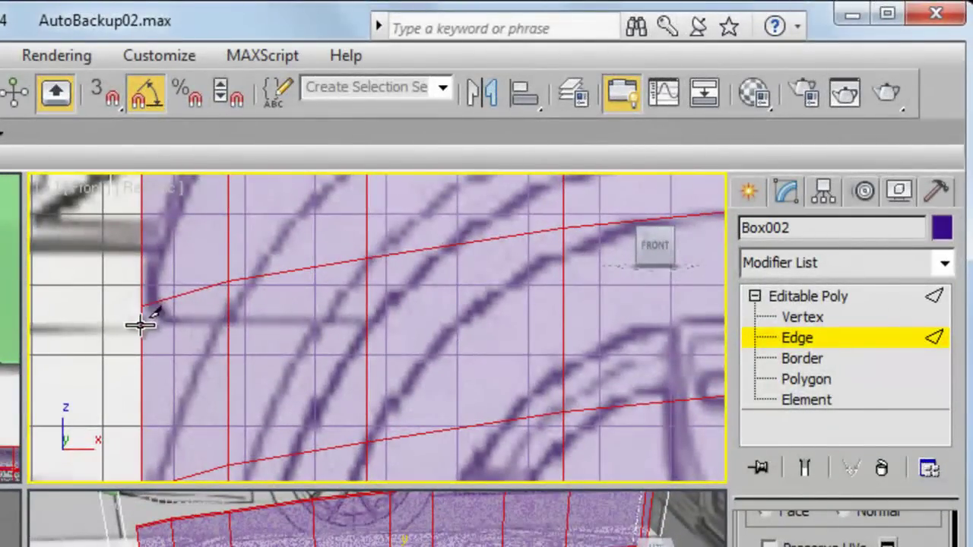
- Cut a new edge from the panel's left edge across to the next vertical edge
left_click(141, 320)
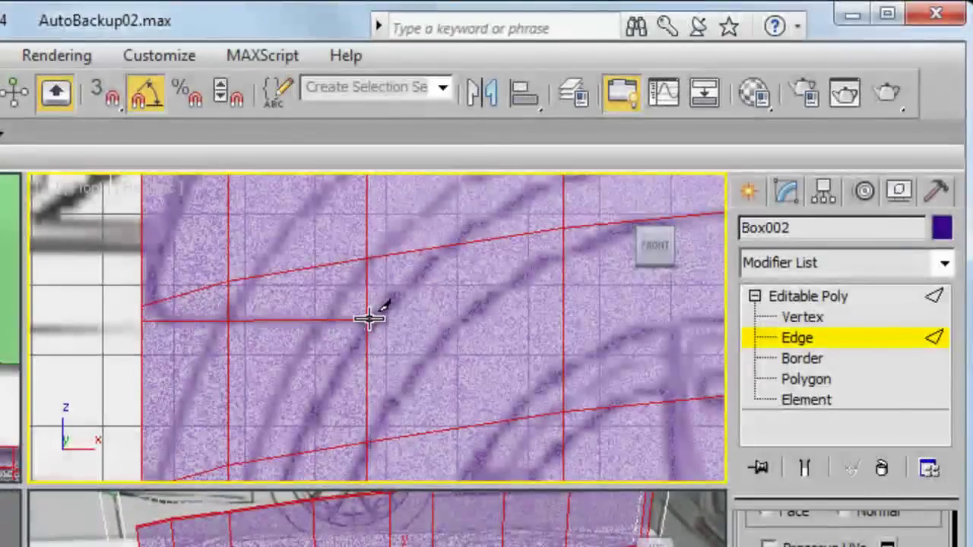
left_click(369, 320)
scroll(376, 297, "down", 2)
scroll(384, 341, "up", 2)
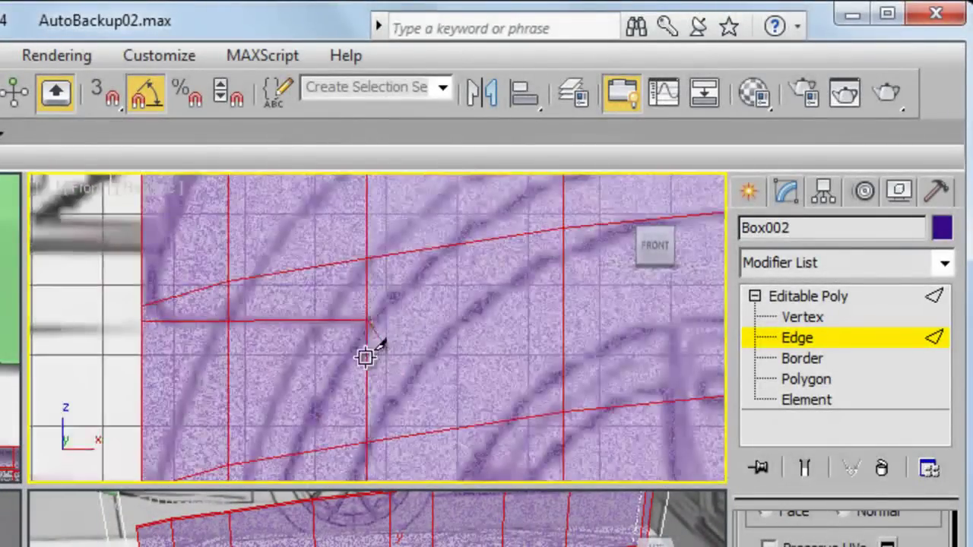
scroll(380, 323, "down", 1)
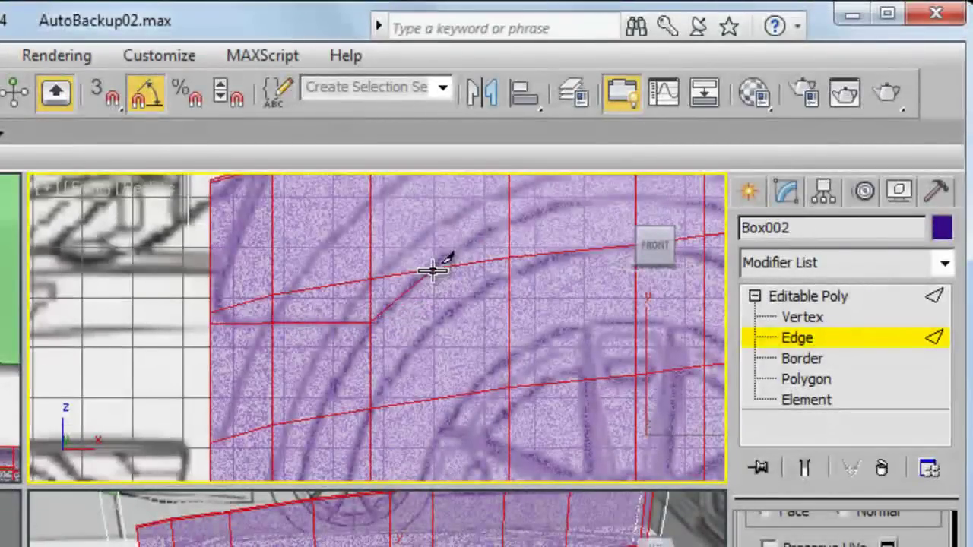
scroll(434, 262, "up", 1)
scroll(434, 256, "down", 1)
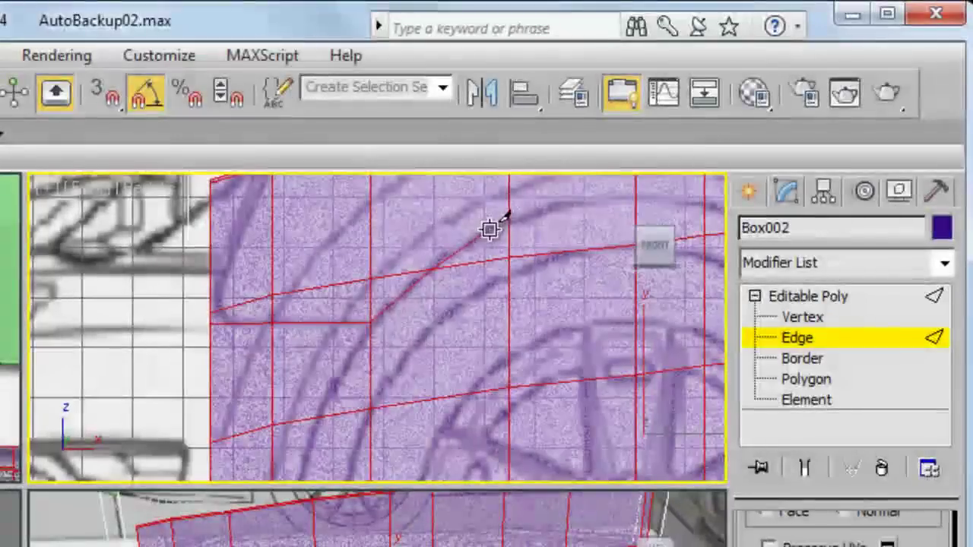
middle_click_drag(480, 279, 396, 315)
scroll(397, 315, "up", 2)
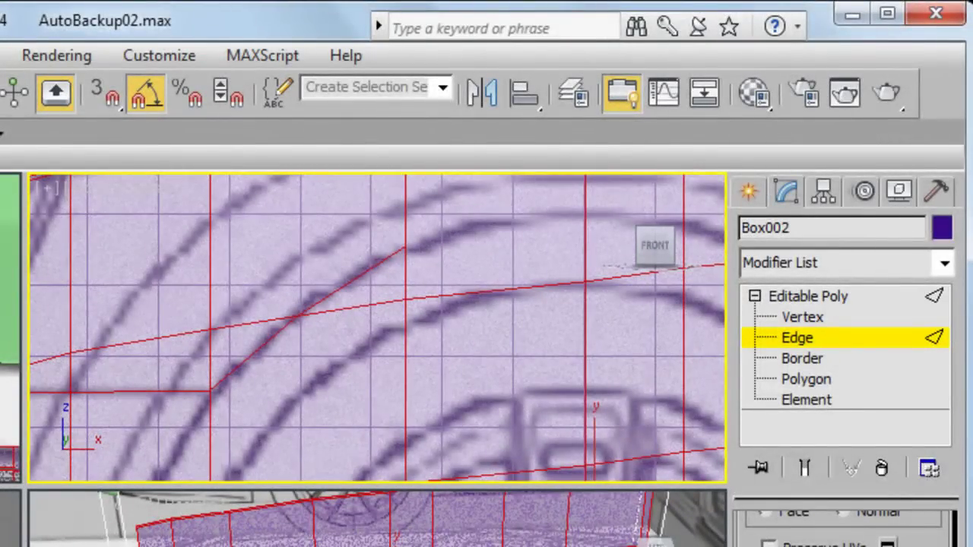
scroll(309, 467, "up", 2)
scroll(408, 516, "down", 2)
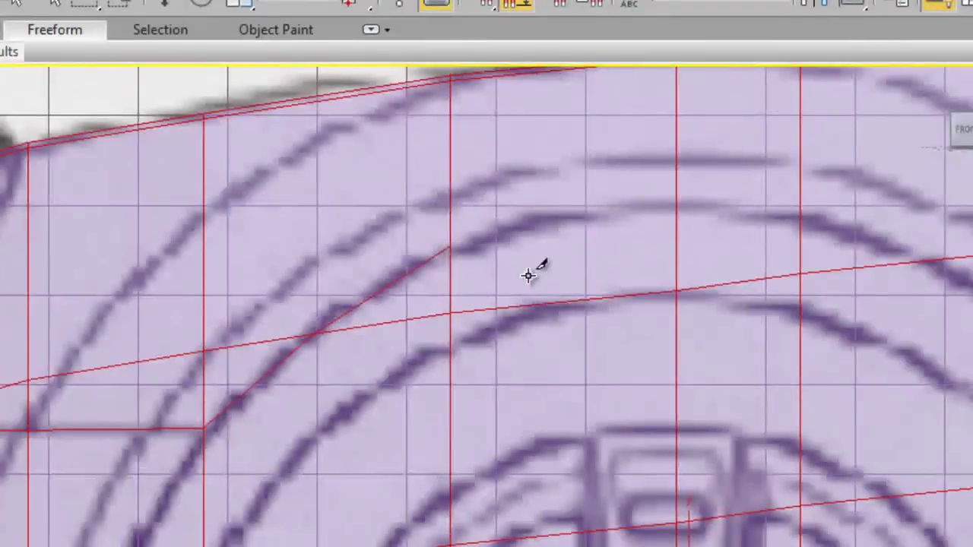
- Cut a line of points along the upper wheel arch curve and finish the cut
middle_click_drag(463, 269, 308, 278)
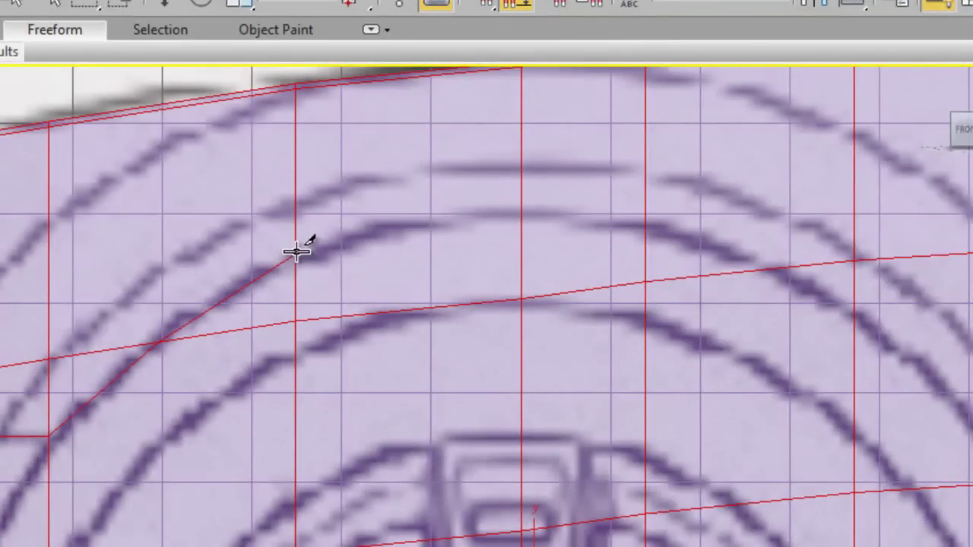
left_click(297, 251)
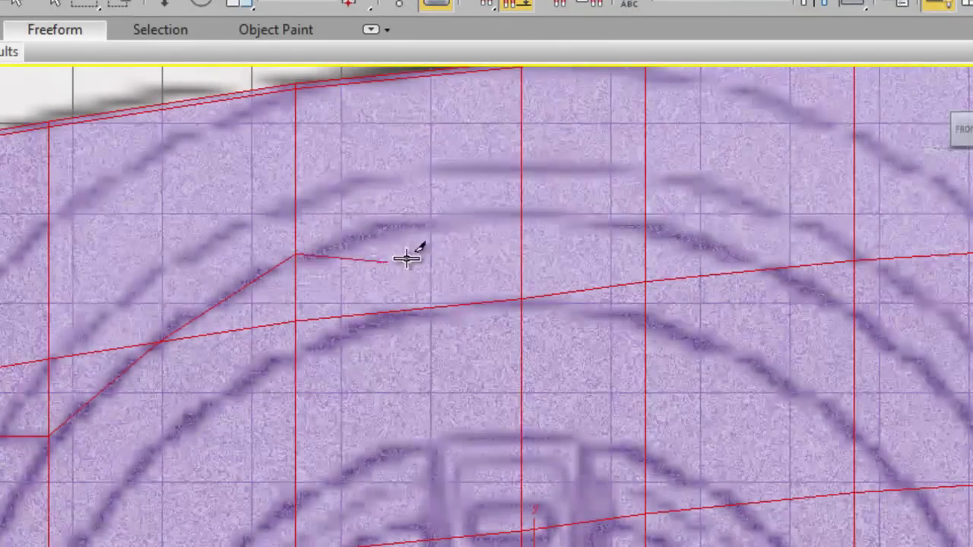
left_click(519, 211)
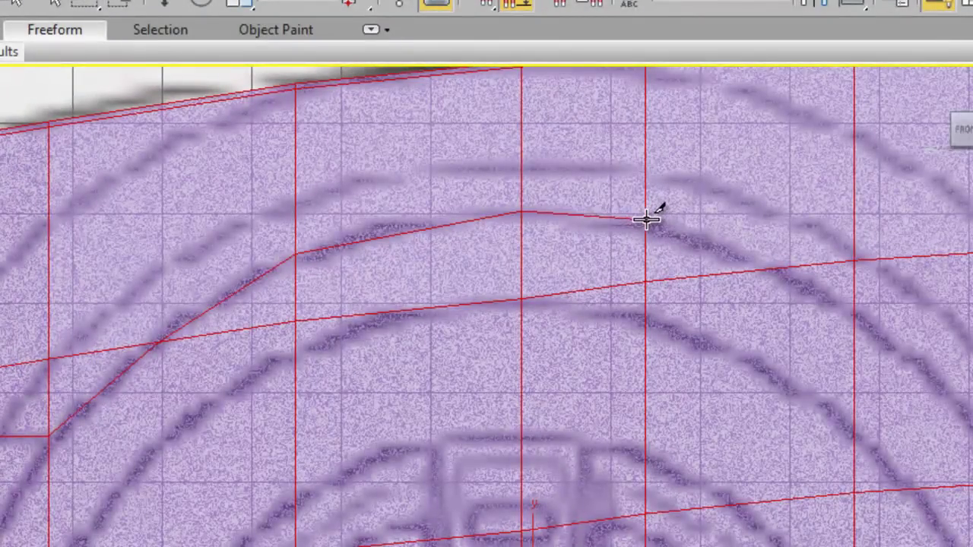
left_click(646, 224)
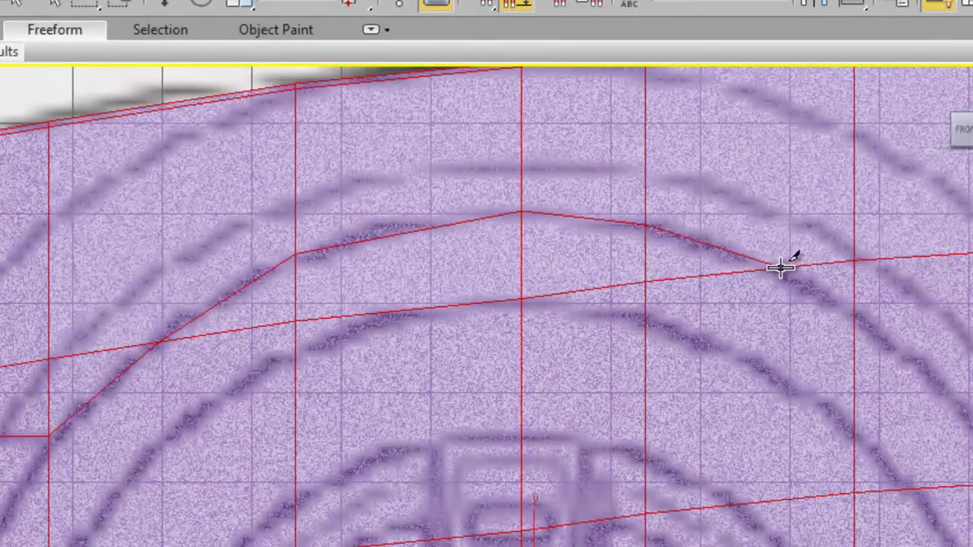
left_click(859, 311)
right_click(859, 311)
- Continue cutting along the lower arch down to the panel's bottom edge
mouse_move(814, 341)
middle_mouse_down()
mouse_move(642, 328)
mouse_move(441, 251)
middle_mouse_up()
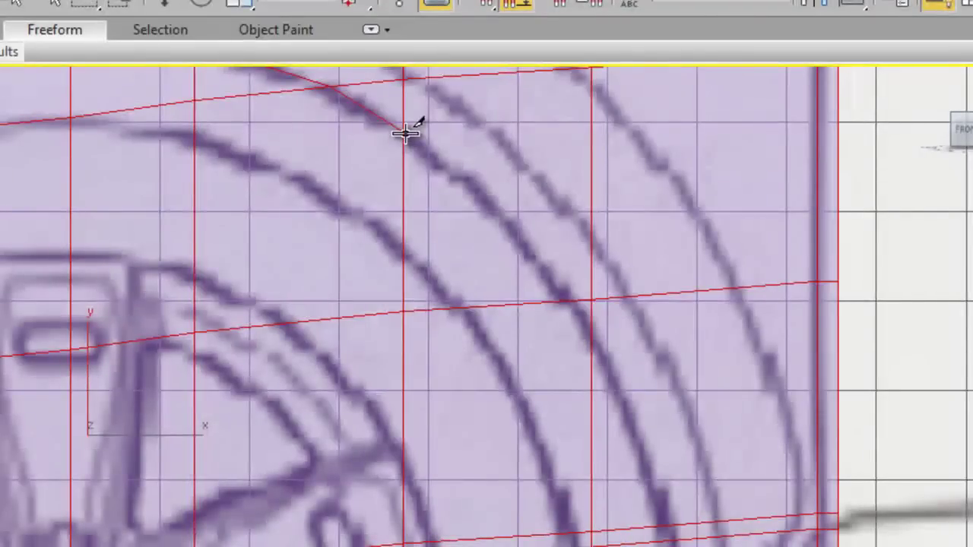
left_click(405, 133)
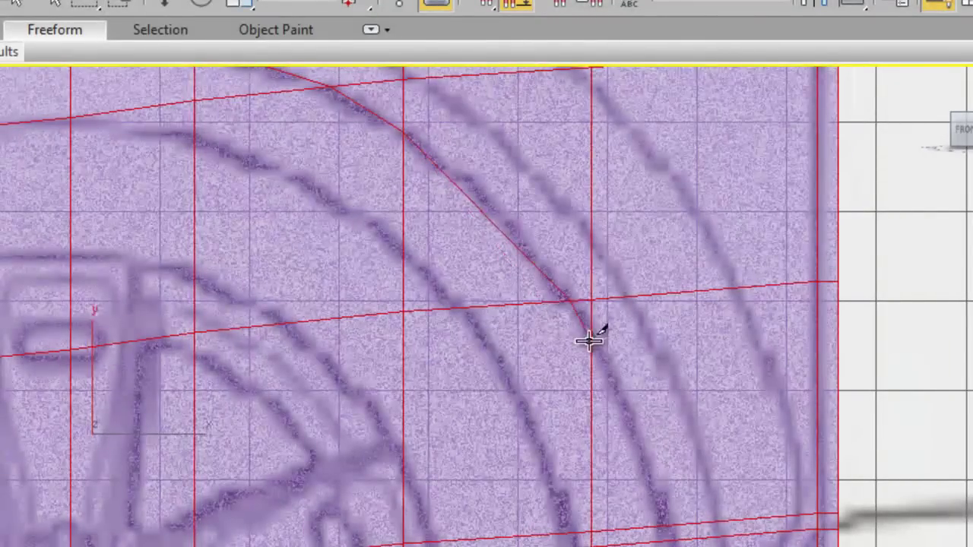
left_click(677, 534)
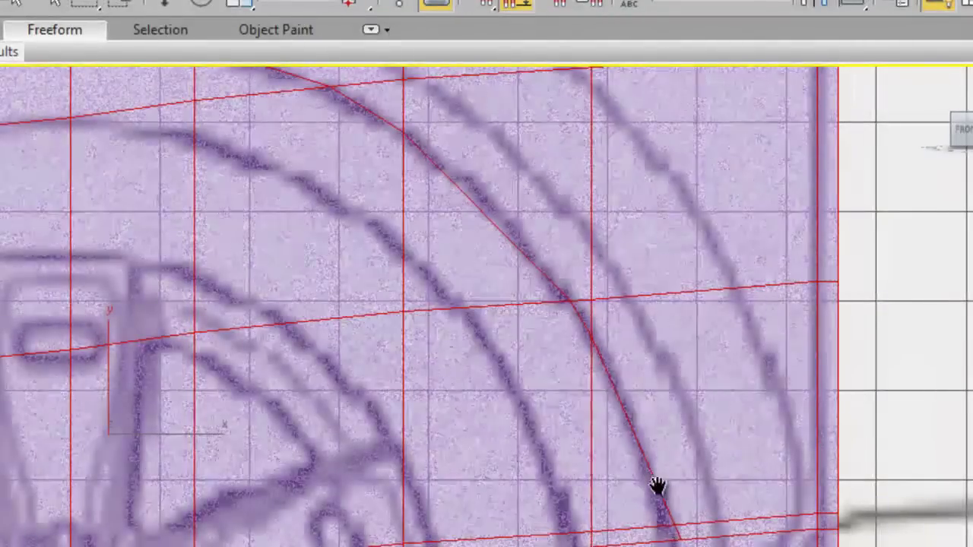
middle_click_drag(655, 489, 538, 288)
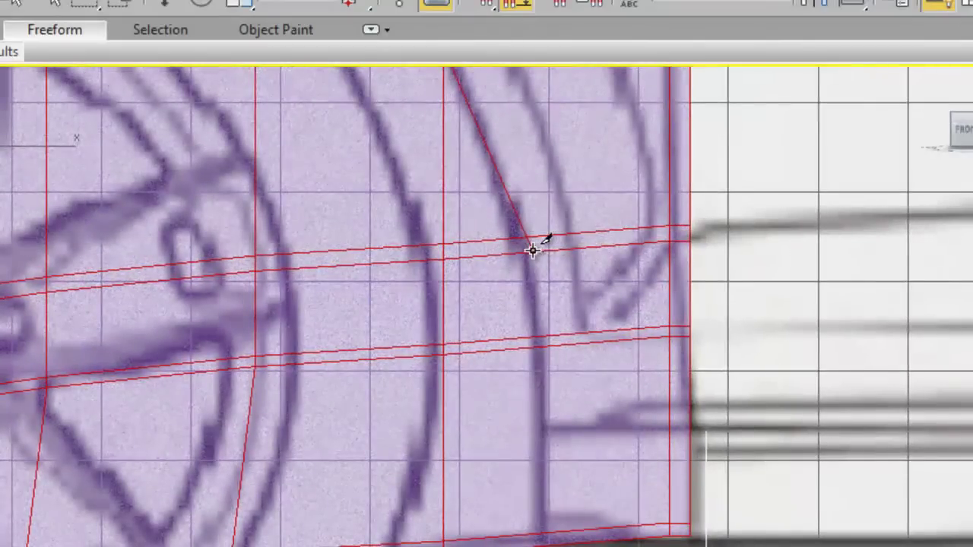
left_click(532, 250)
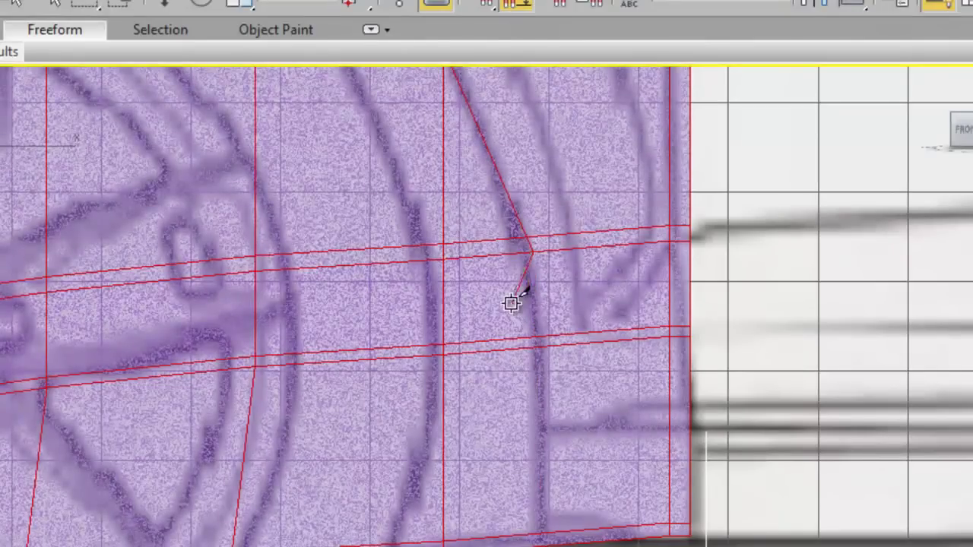
left_click(535, 341)
left_click(543, 540)
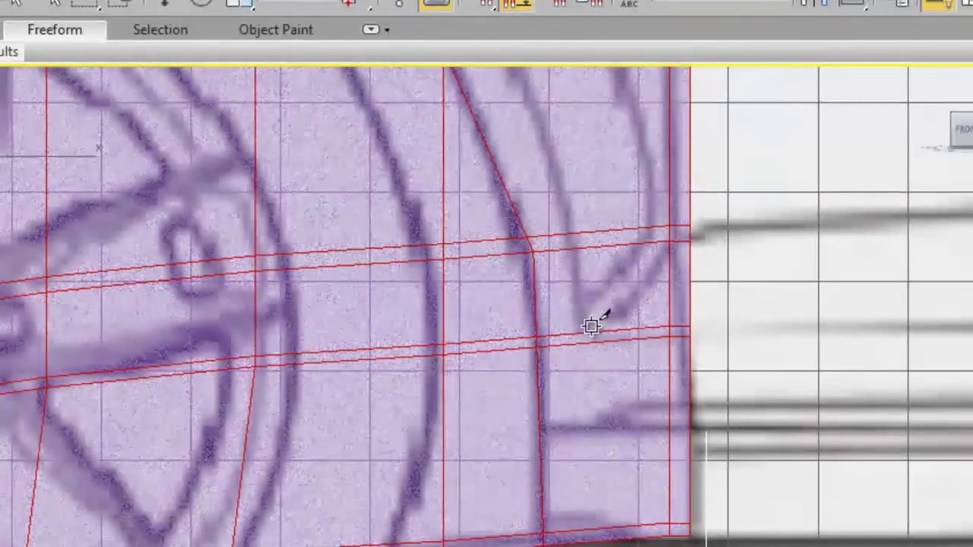
middle_click_drag(616, 253, 613, 326)
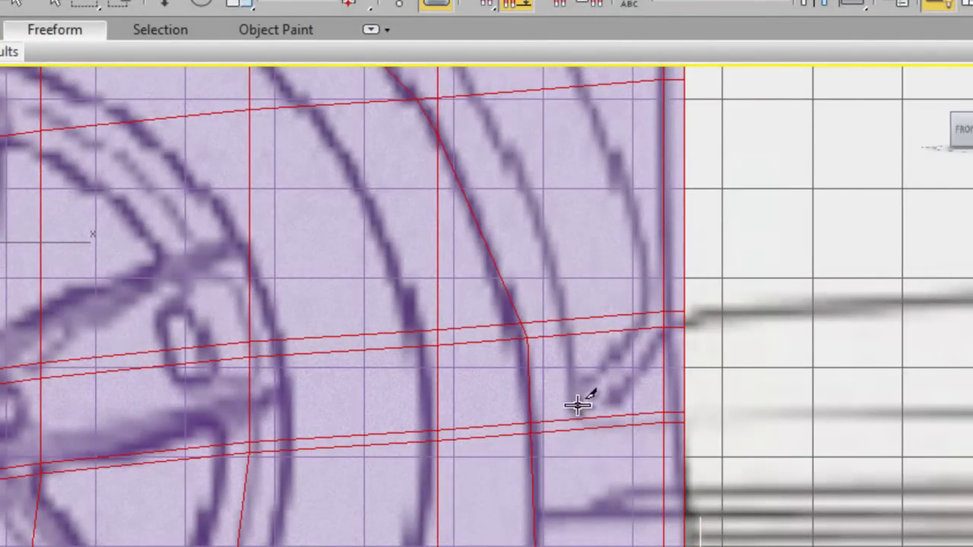
left_click(578, 417)
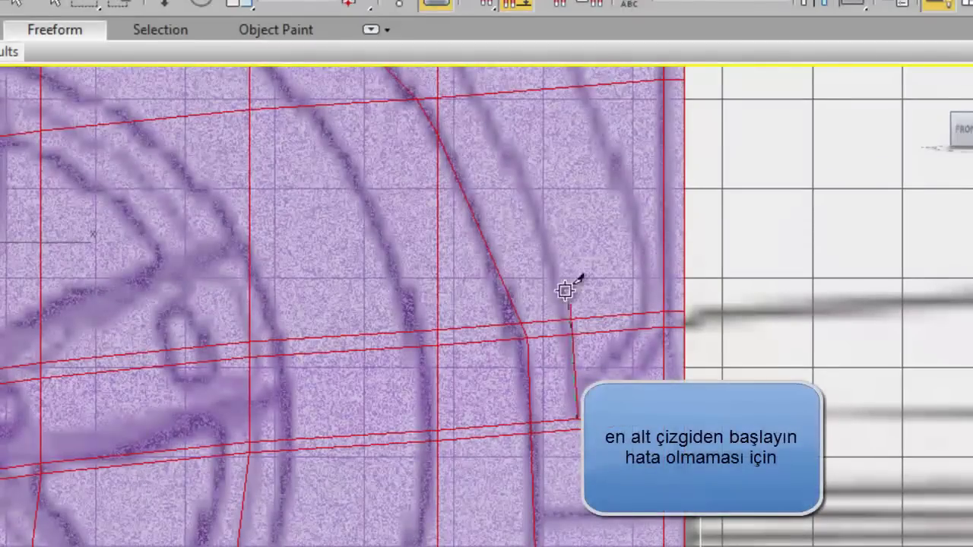
- Trace a second cut line up the outer wheel-arch edge, parallel to the first
left_click(566, 319)
scroll(555, 217, "down", 2)
scroll(473, 191, "down", 1)
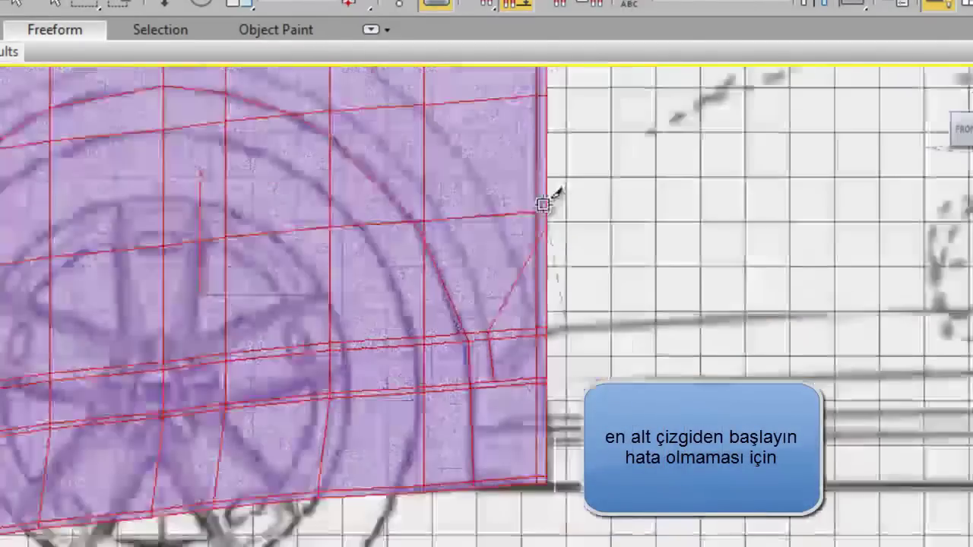
left_click(448, 216)
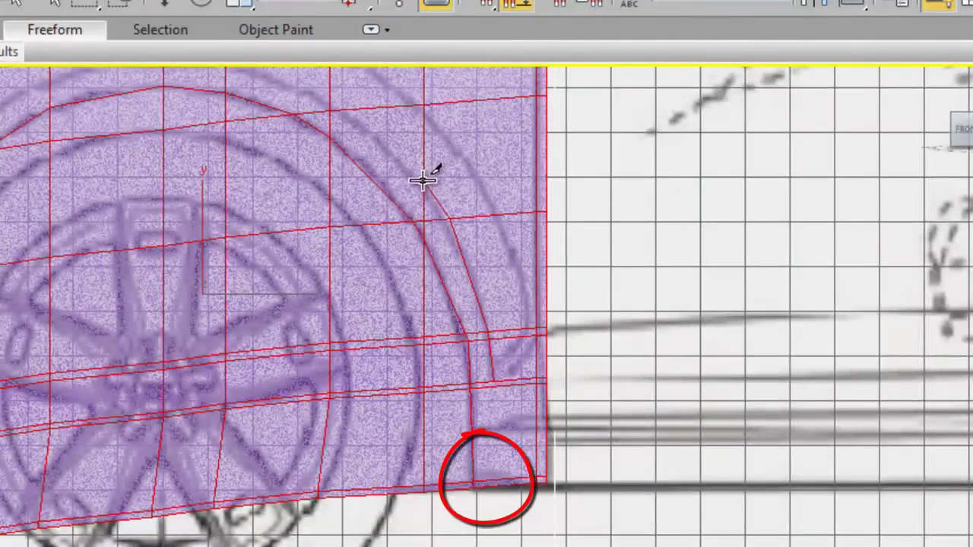
scroll(420, 184, "down", 2)
scroll(402, 156, "up", 2)
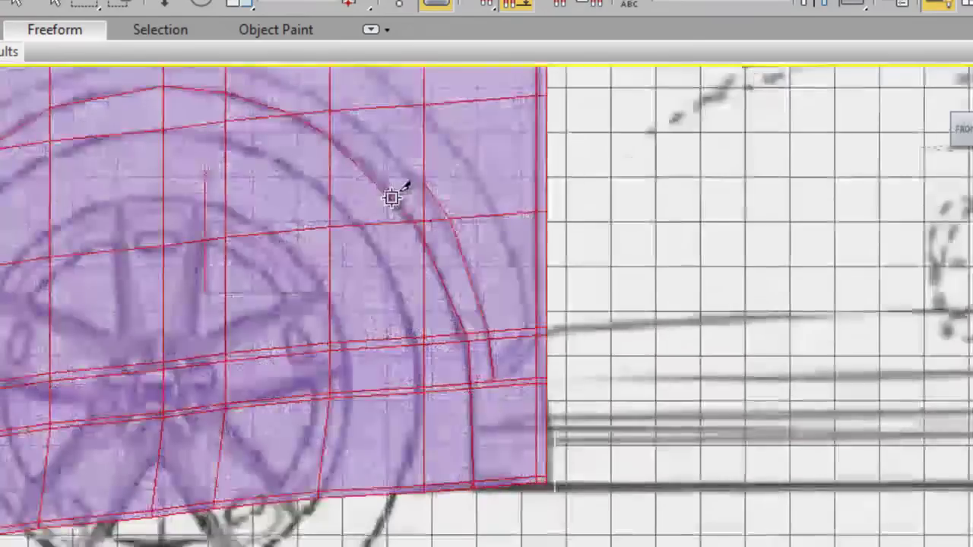
scroll(397, 182, "up", 2)
mouse_move(402, 166)
middle_mouse_down()
mouse_move(445, 206)
mouse_move(467, 342)
middle_mouse_up()
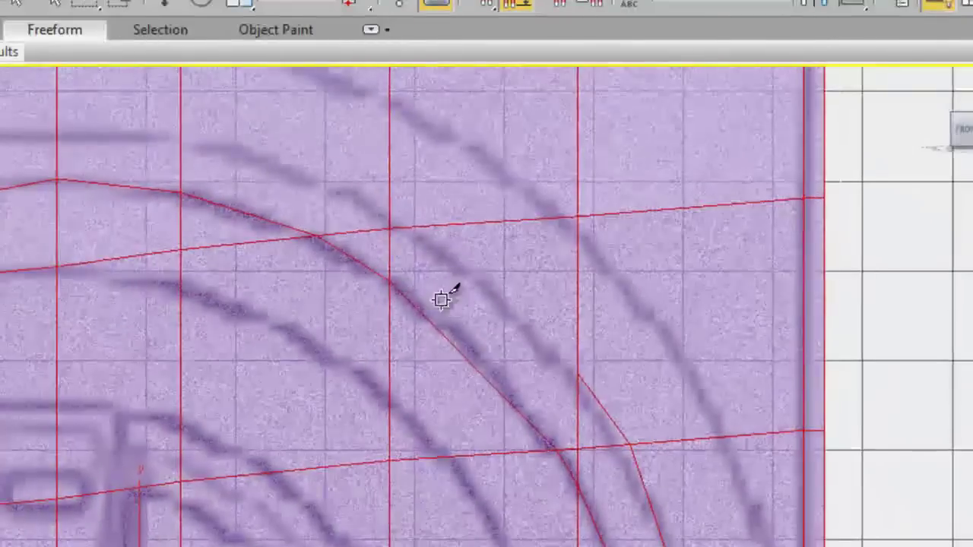
left_click(576, 372)
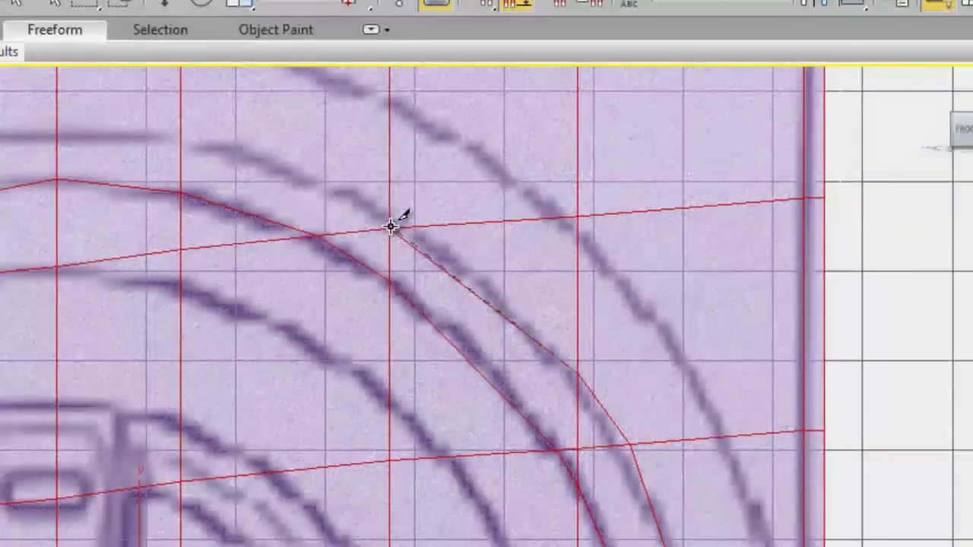
left_click(389, 226)
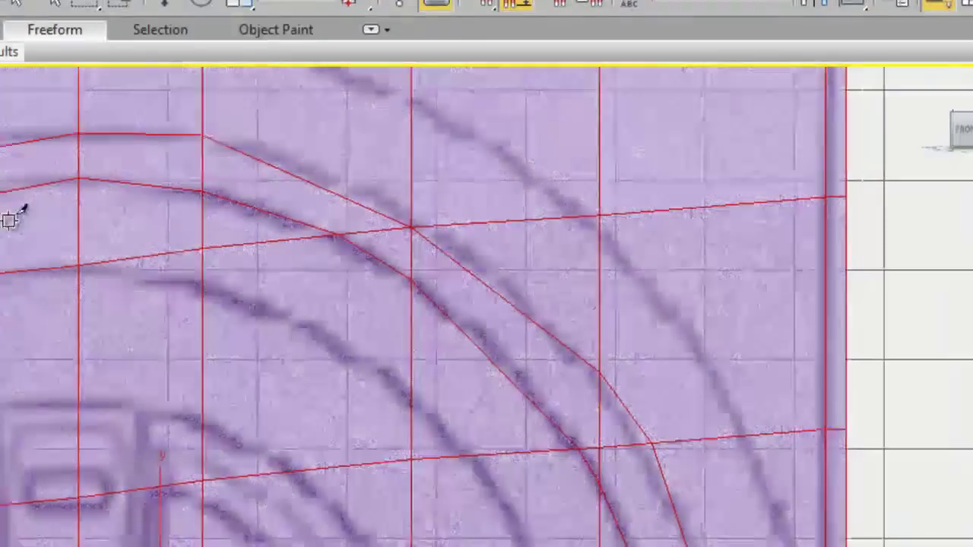
mouse_move(11, 217)
middle_mouse_down()
mouse_move(325, 220)
mouse_move(272, 282)
middle_mouse_up()
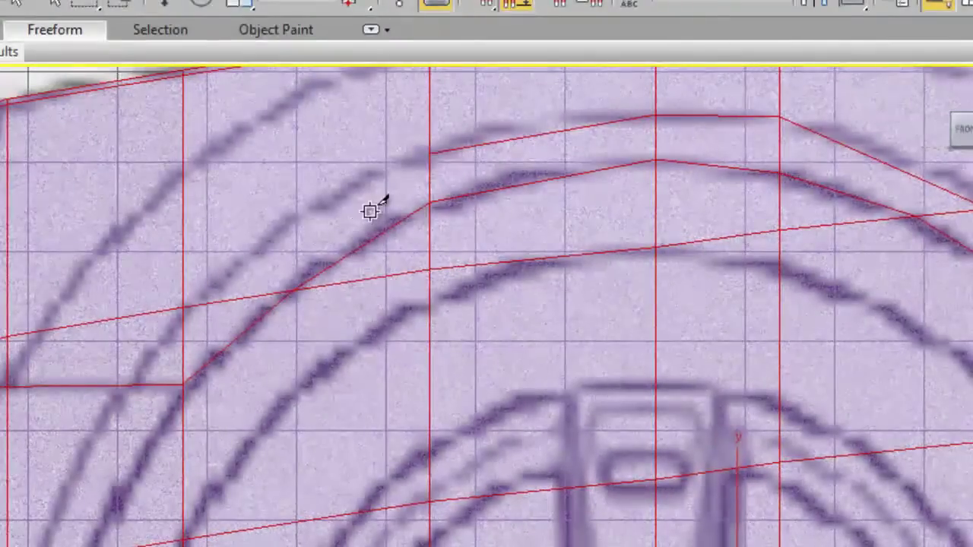
- Cut an edge from the arch vertex down along the wheel-arch curve
left_click(430, 153)
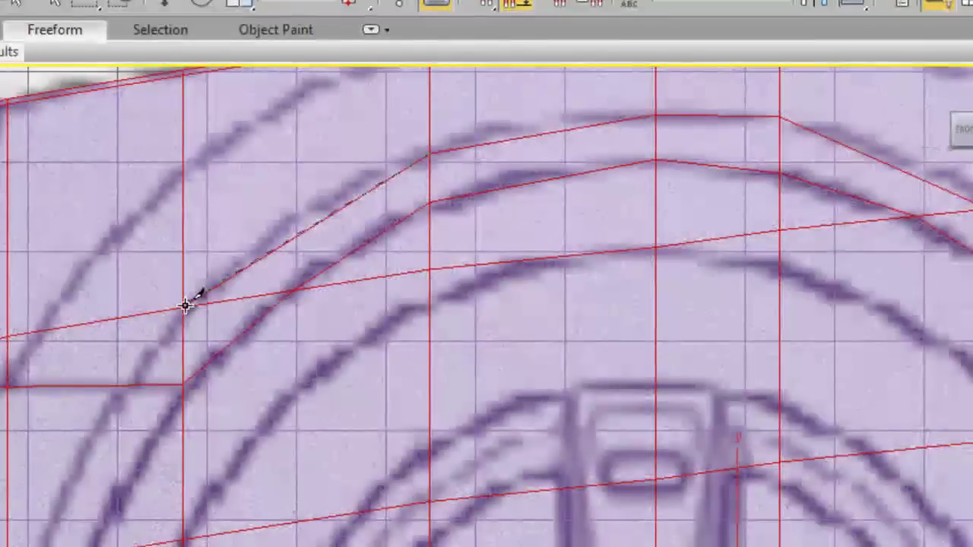
left_click(184, 304)
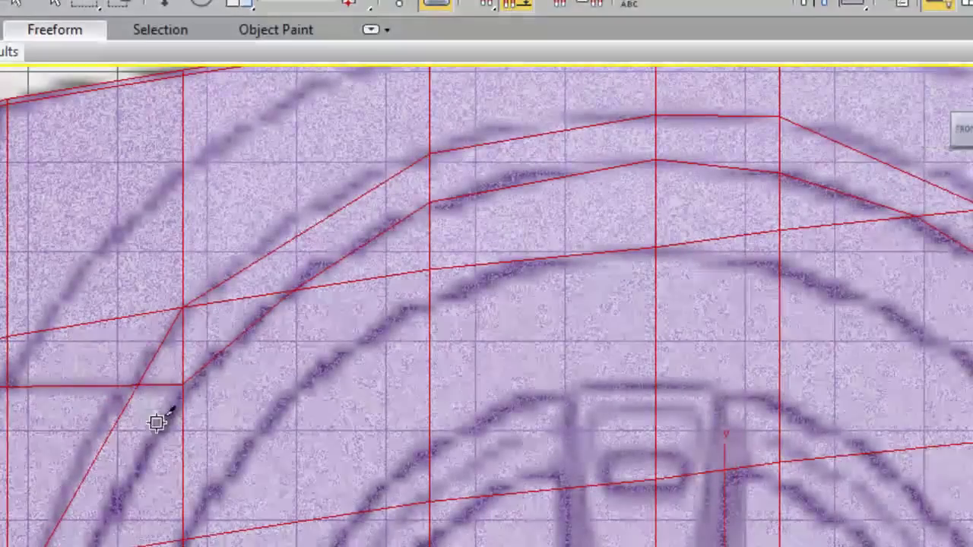
middle_click_drag(156, 419, 223, 326)
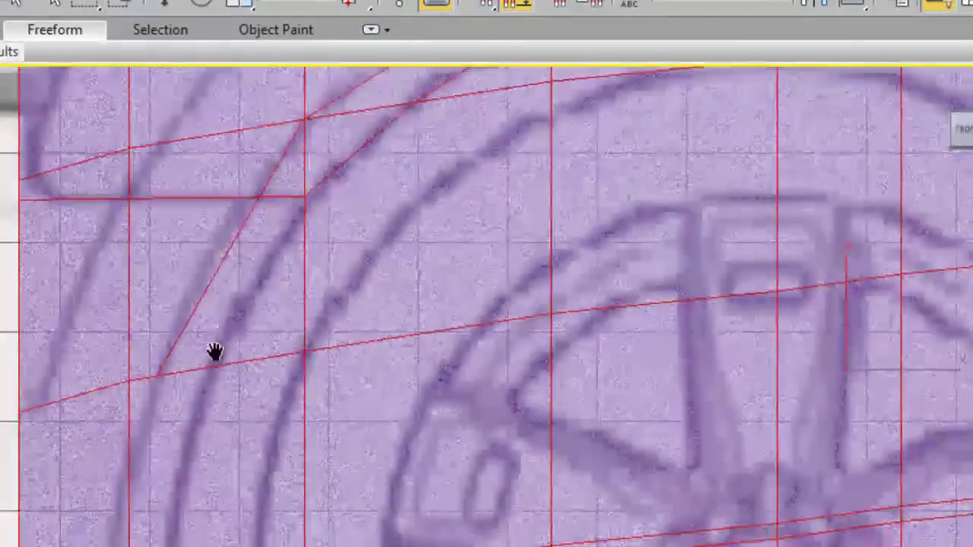
middle_click_drag(180, 408, 195, 372)
middle_click_drag(144, 525, 169, 489)
mouse_move(200, 427)
middle_mouse_down()
mouse_move(228, 369)
mouse_move(269, 333)
mouse_move(239, 362)
middle_mouse_up()
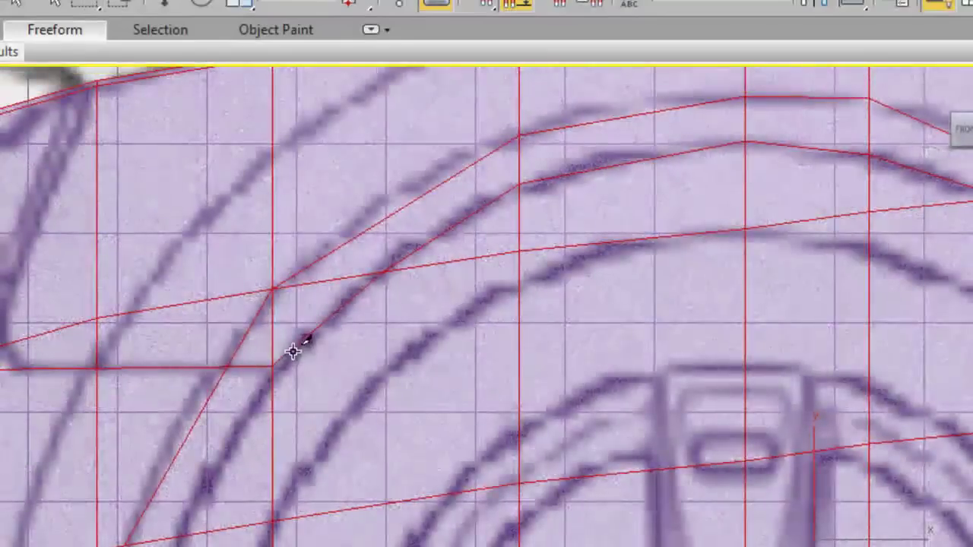
middle_click_drag(294, 347, 300, 373)
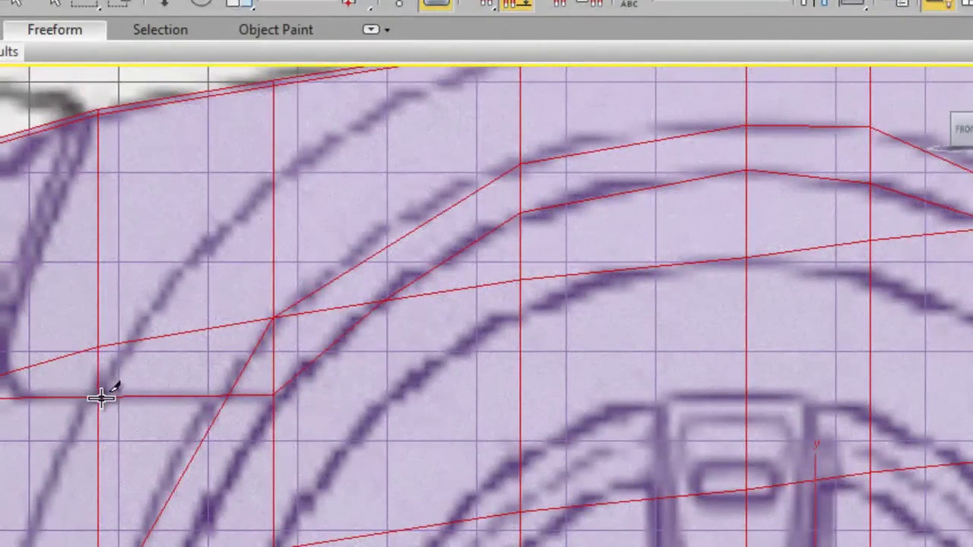
- Cut a new edge from the lower-edge vertex up to and along the plane's top edge
left_click(99, 397)
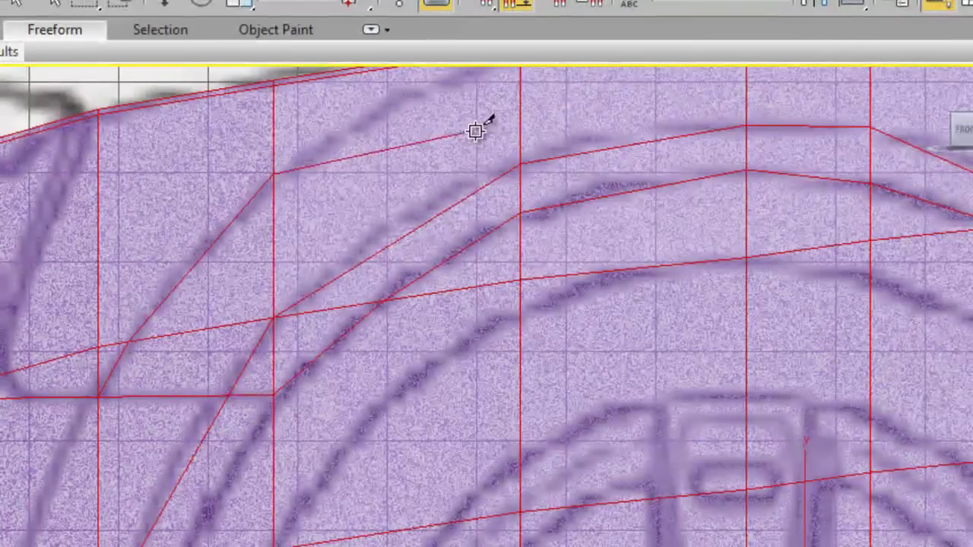
scroll(448, 160, "down", 3)
scroll(456, 200, "down", 1)
scroll(426, 213, "up", 5)
scroll(398, 205, "down", 2)
scroll(398, 218, "up", 2)
scroll(391, 205, "down", 1)
scroll(380, 187, "up", 1)
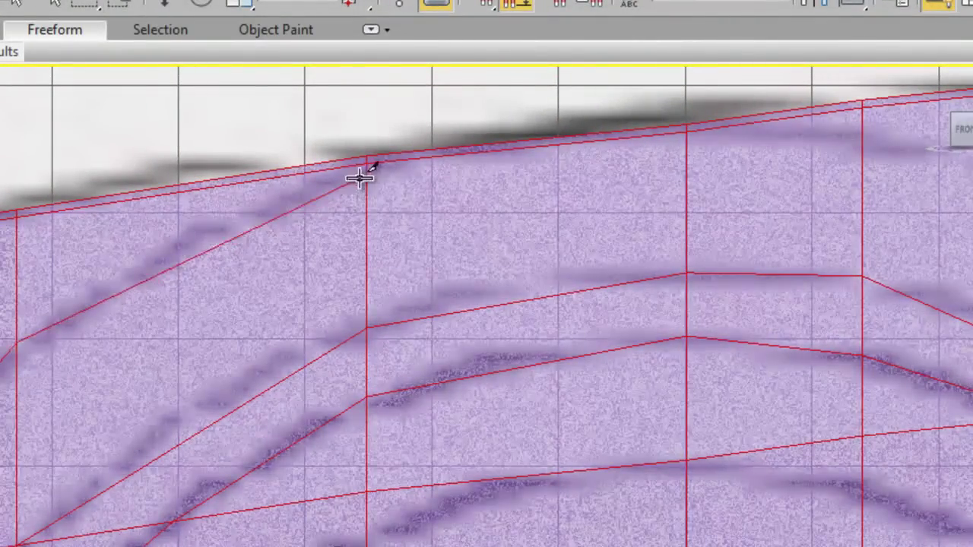
left_click(367, 160)
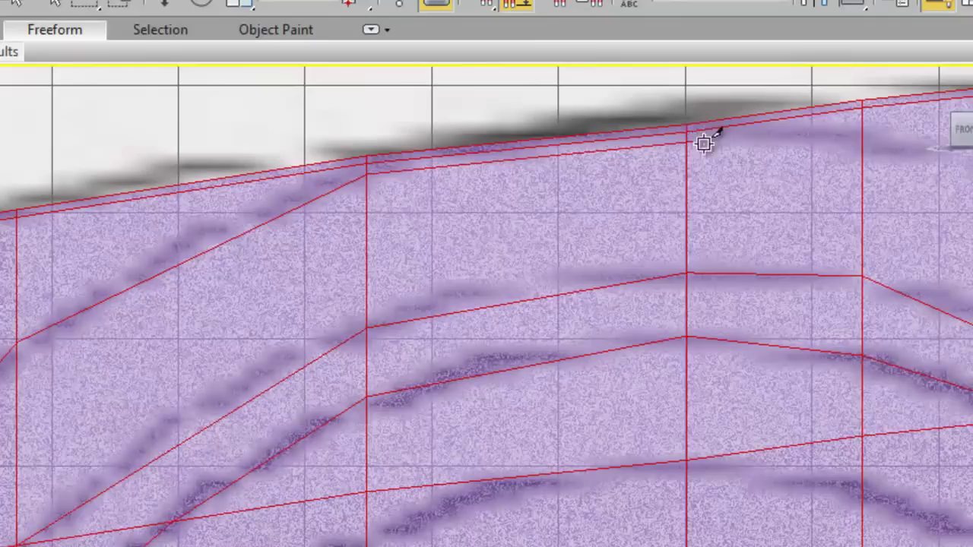
left_click(689, 143)
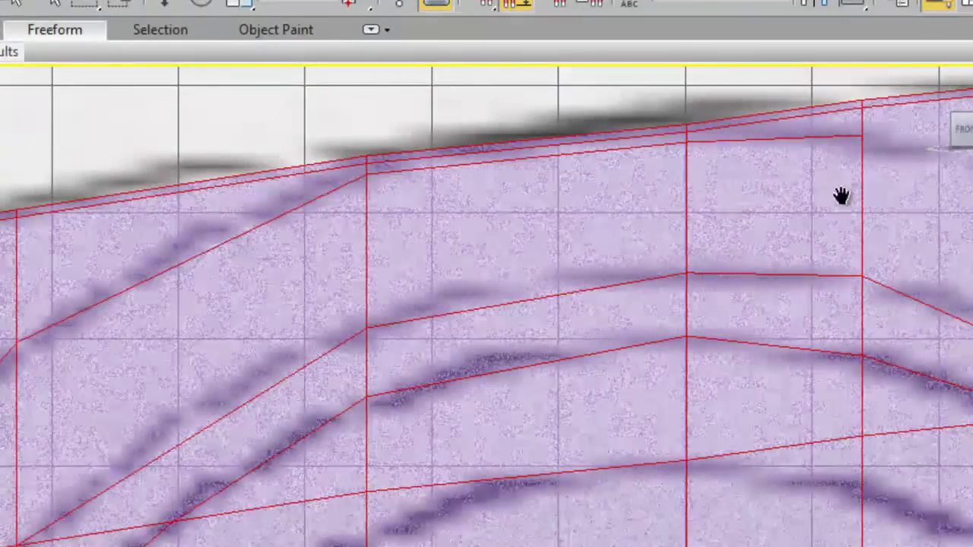
- Cut another edge from the arch up to the upper vertex on the top edge
middle_click_drag(825, 196, 256, 178)
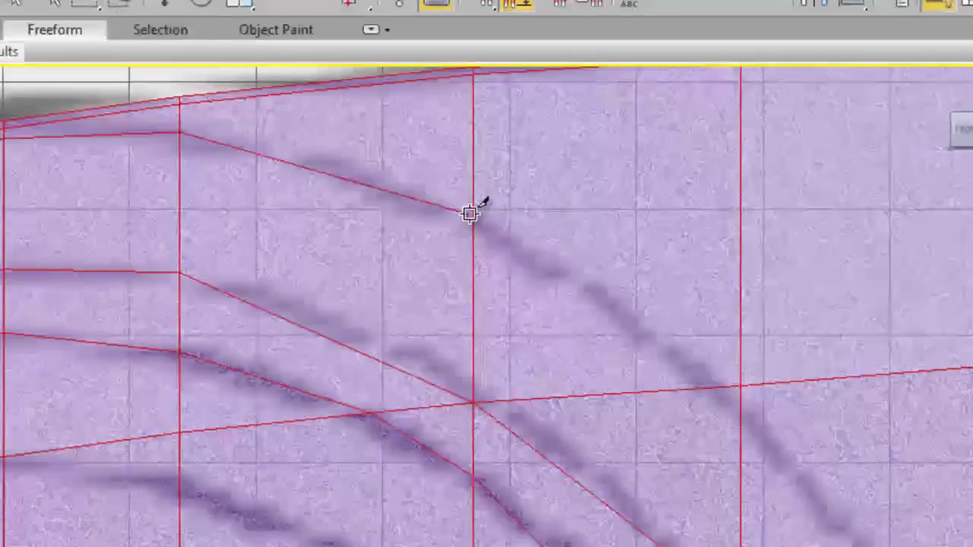
left_click(472, 214)
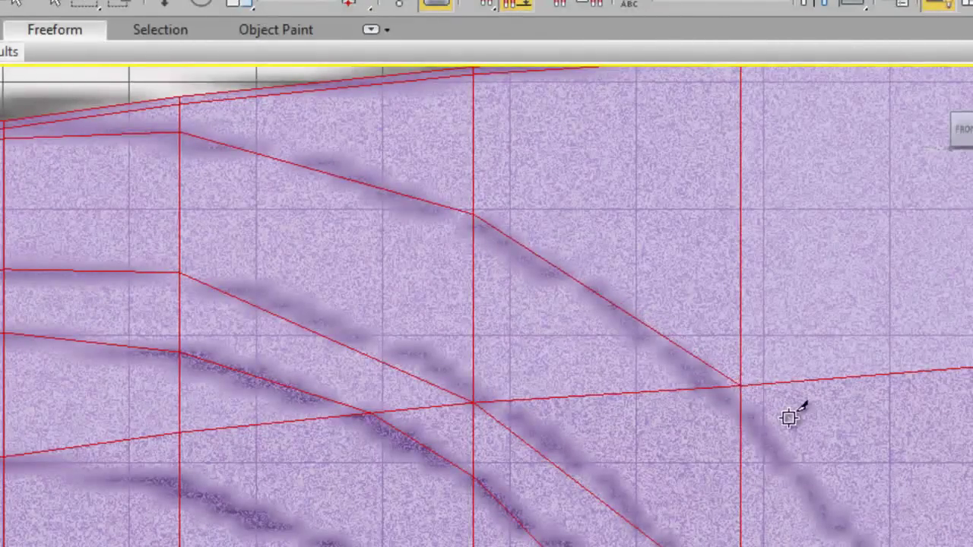
scroll(785, 414, "down", 2)
middle_click_drag(717, 412, 499, 287)
scroll(327, 150, "up", 2)
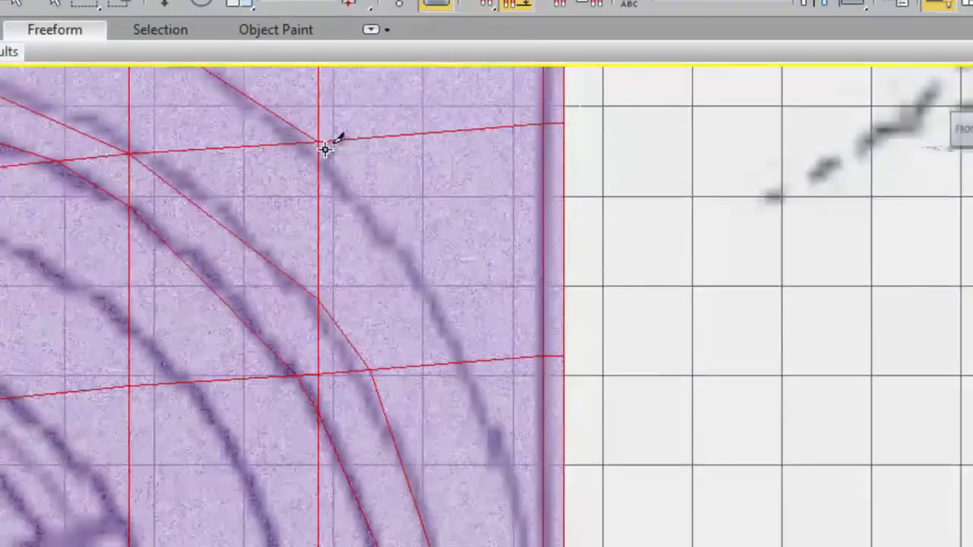
left_click(320, 142)
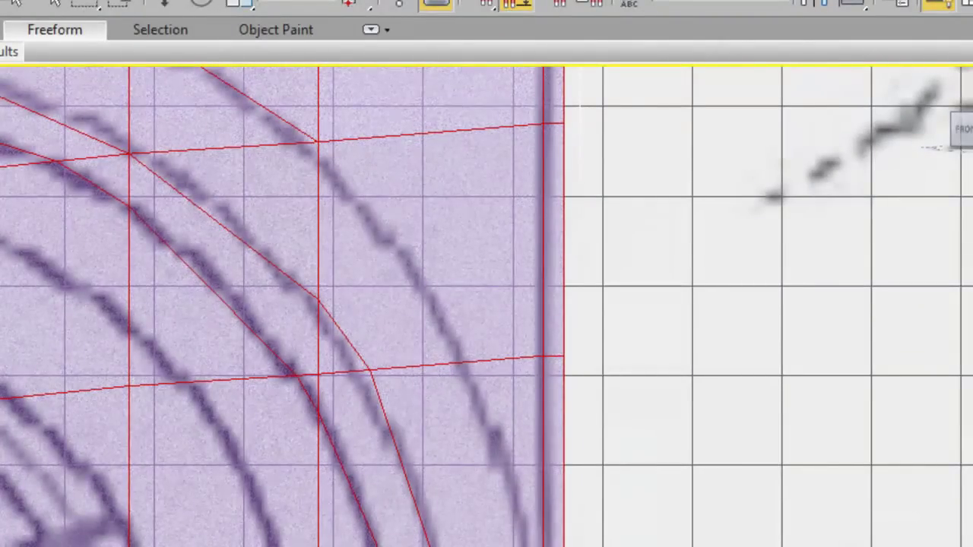
left_click(322, 143)
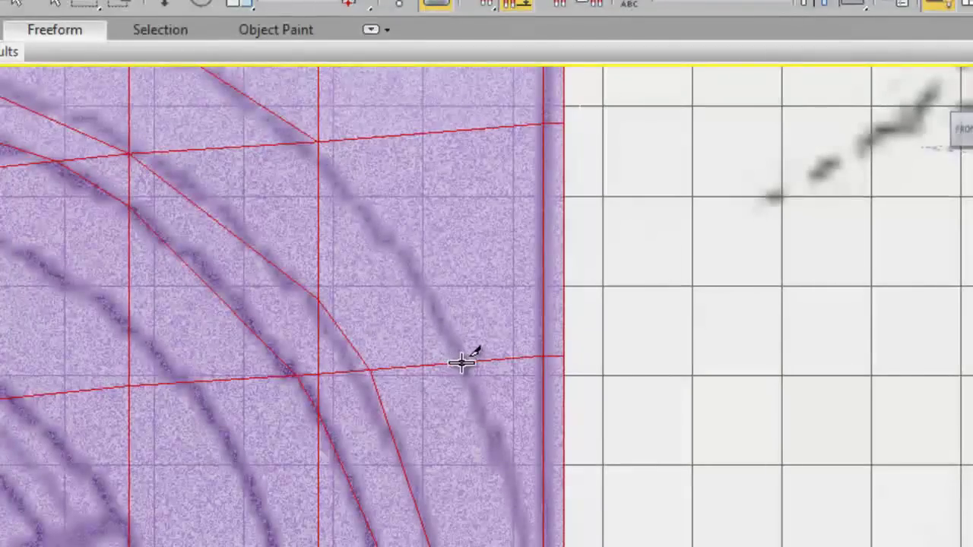
scroll(364, 150, "up", 2)
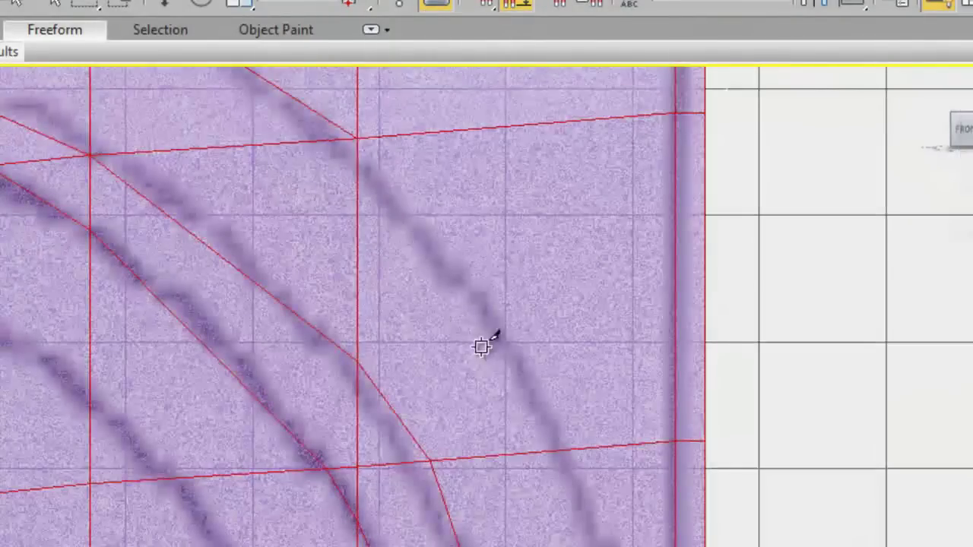
scroll(563, 453, "down", 2)
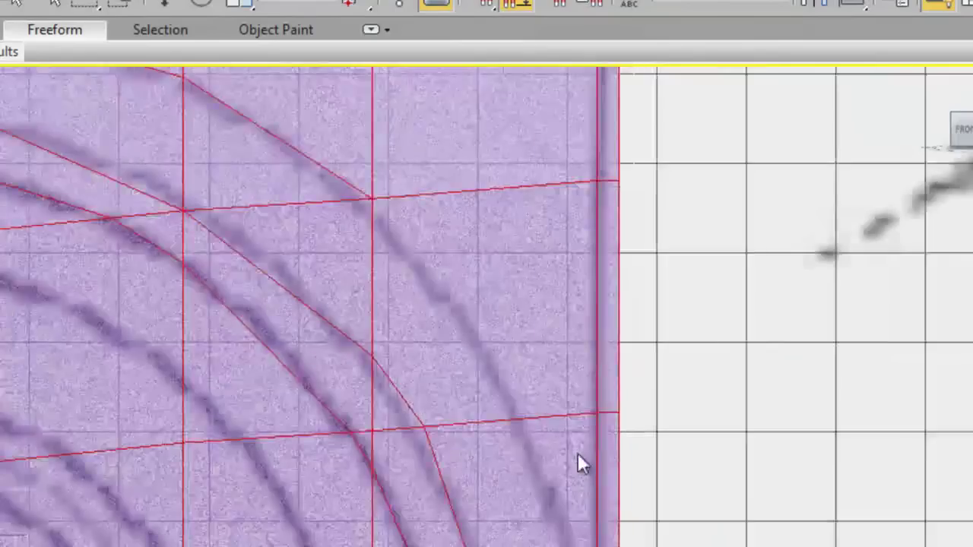
scroll(578, 461, "down", 2)
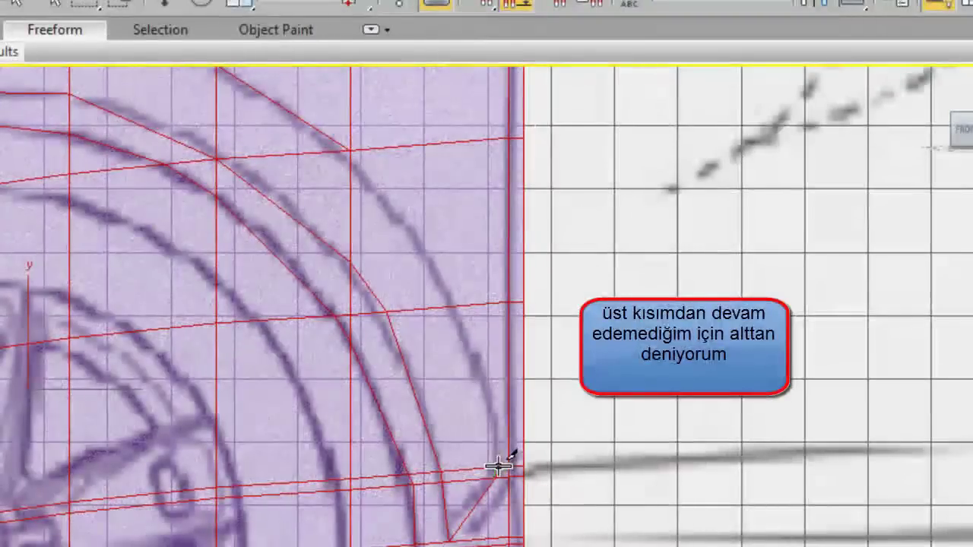
- Cut a second line from the panel's lower edge up to the arch vertex
left_click(497, 467)
left_click(455, 306)
left_click(350, 152)
middle_click_drag(418, 193, 517, 297)
scroll(520, 302, "down", 2)
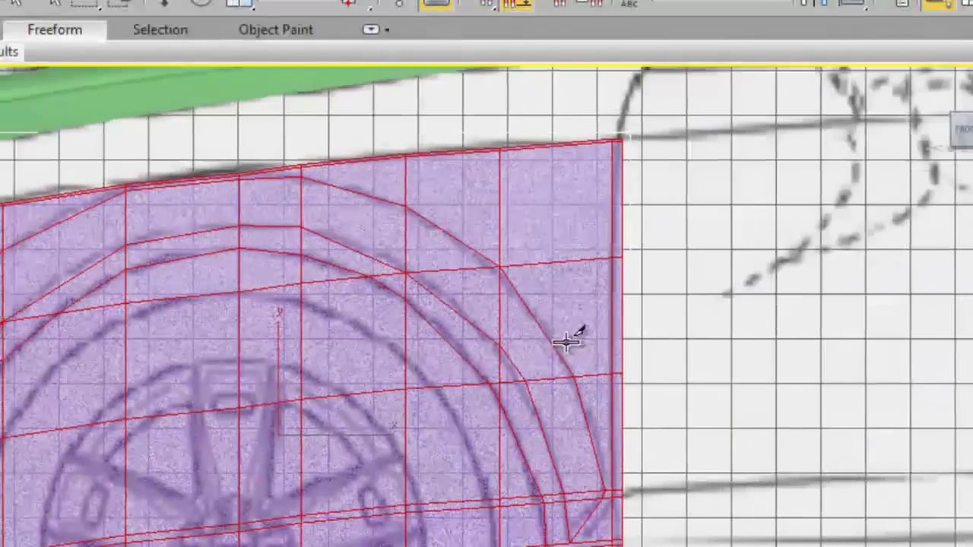
middle_click_drag(60, 254, 357, 318)
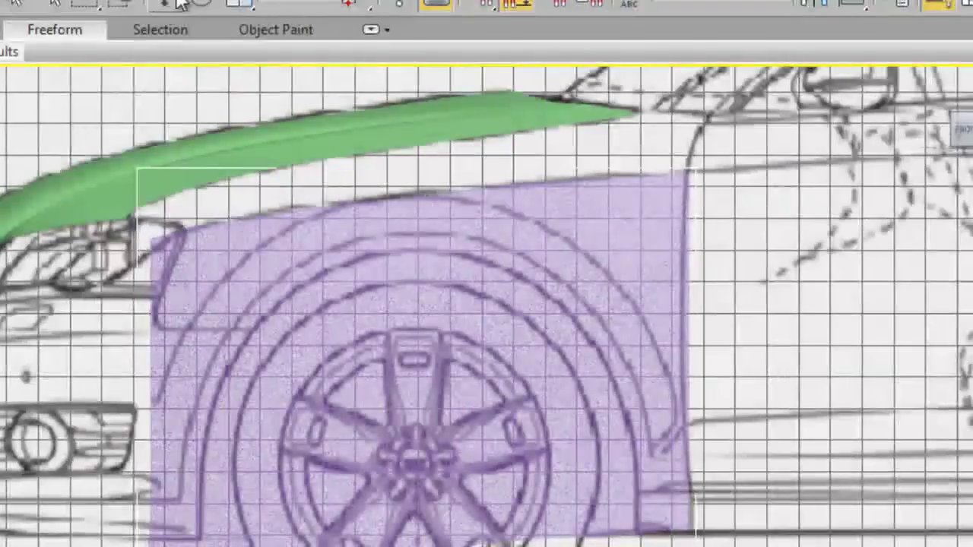
left_click(175, 3)
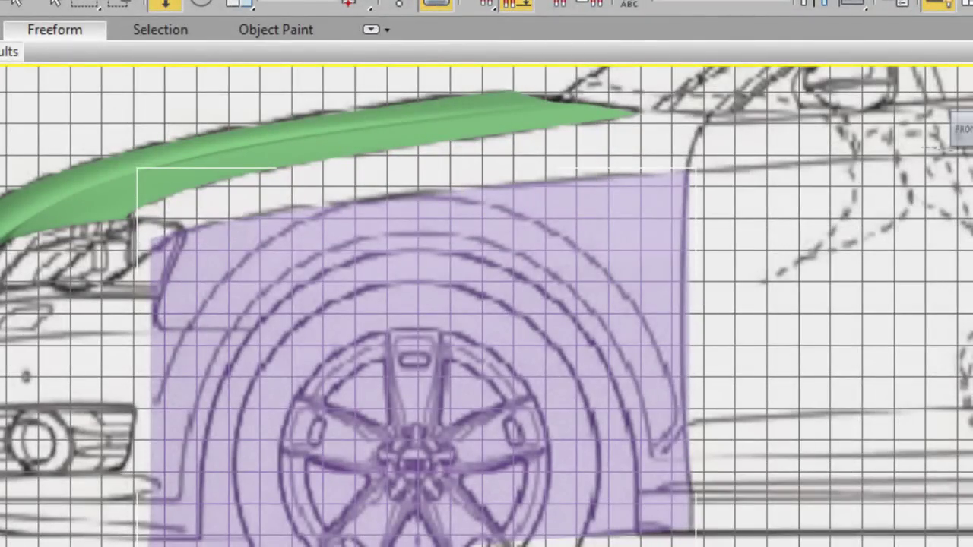
- Select the purple plane and box-select a block of its faces, trying an inverted selection
left_click(446, 357)
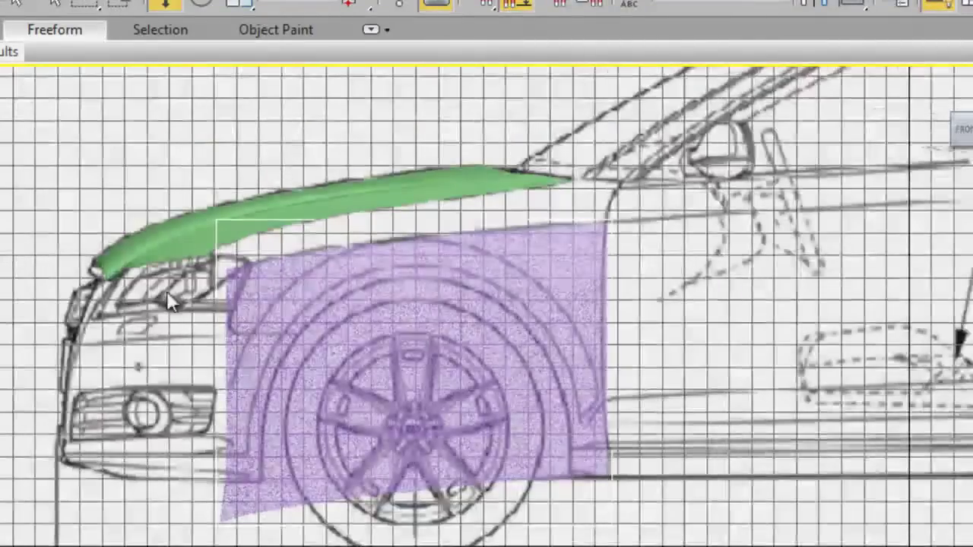
mouse_move(161, 243)
left_mouse_down()
mouse_move(546, 534)
mouse_move(541, 525)
left_mouse_up()
left_click_drag(211, 346, 210, 347)
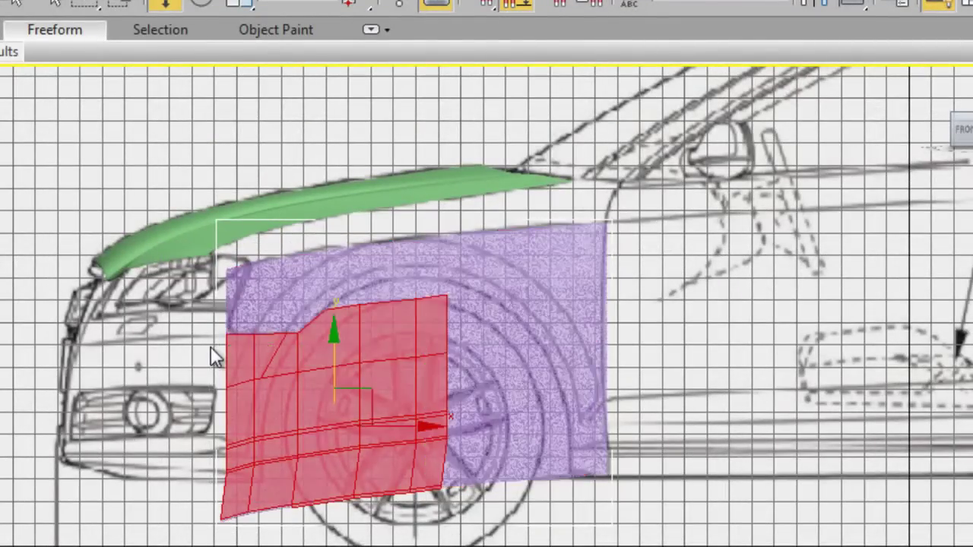
key("ctrl+i")
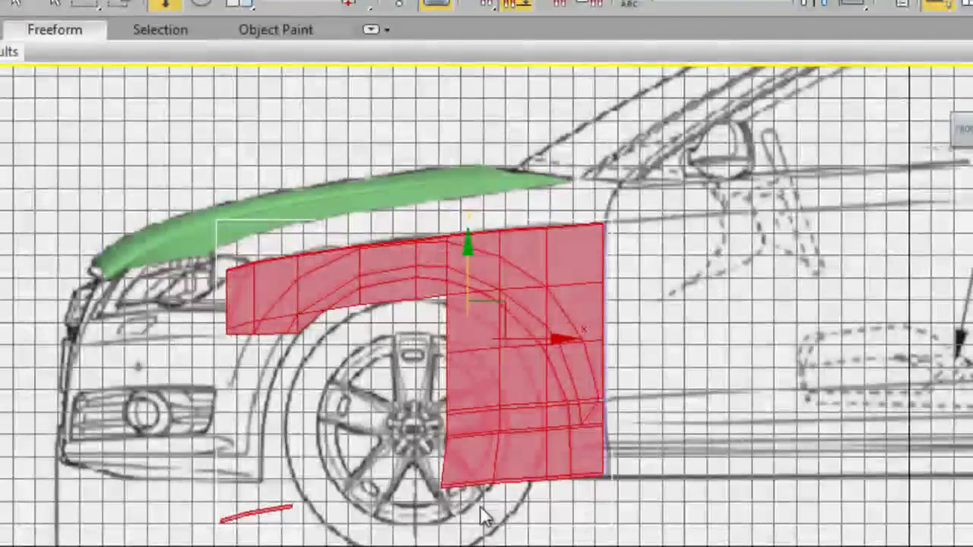
left_click(210, 514)
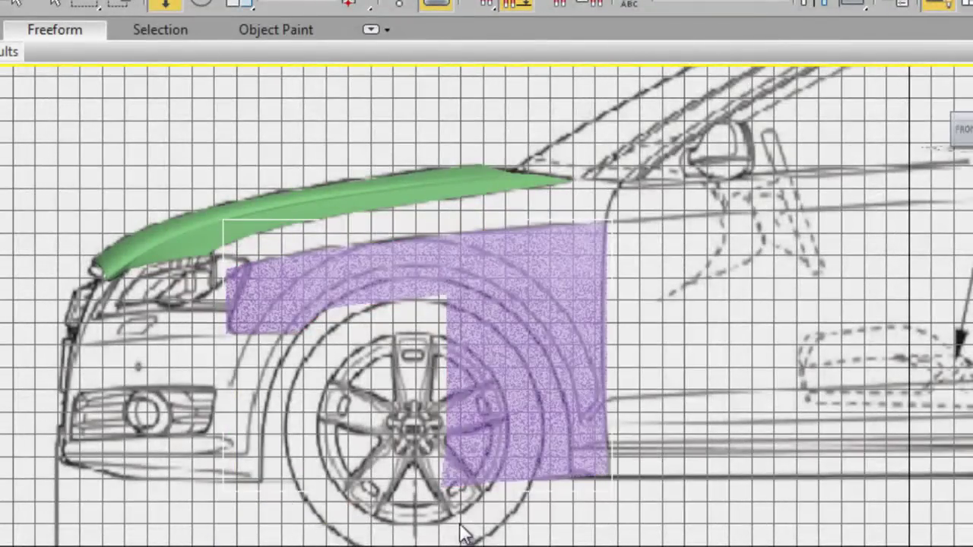
key("ctrl+z")
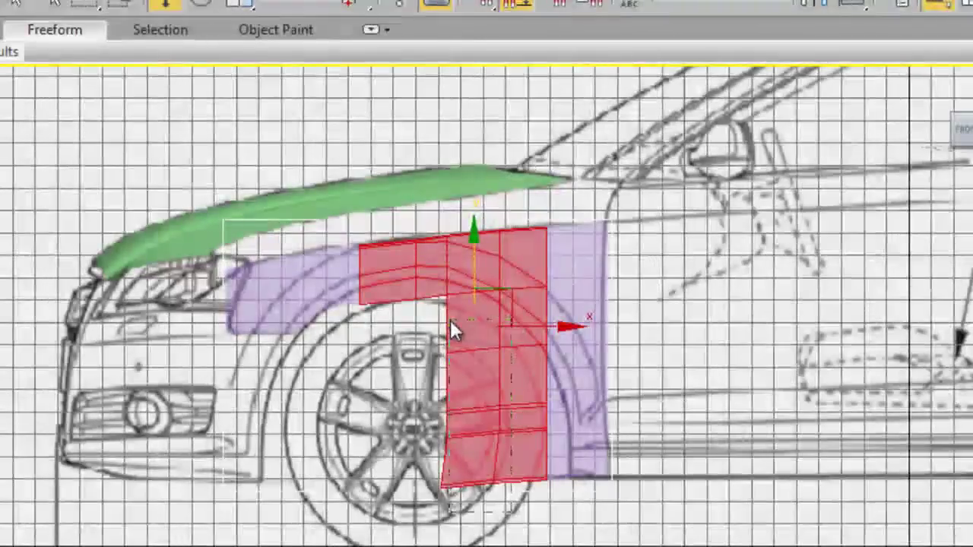
- Select the faces below the wheel arch and delete them, undoing to fine-tune the result
left_click_drag(555, 494, 445, 321)
key("Delete")
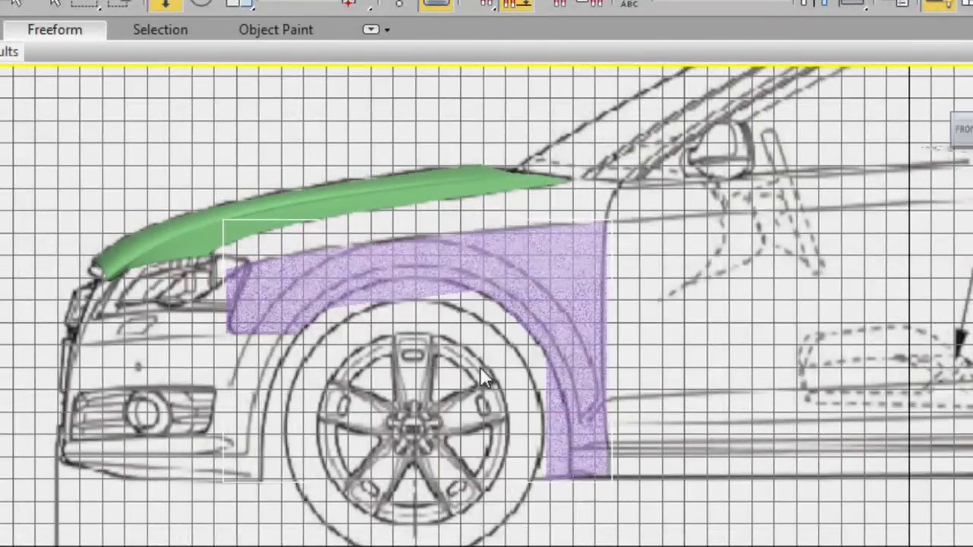
key("ctrl+z")
left_click(394, 290)
key("ctrl+z")
left_click(380, 330)
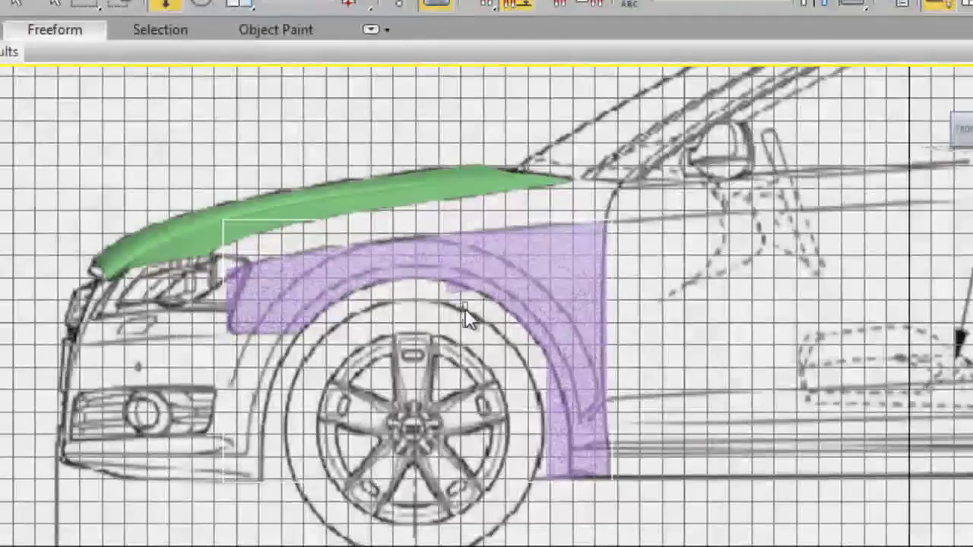
key("ctrl+z")
left_click(465, 304)
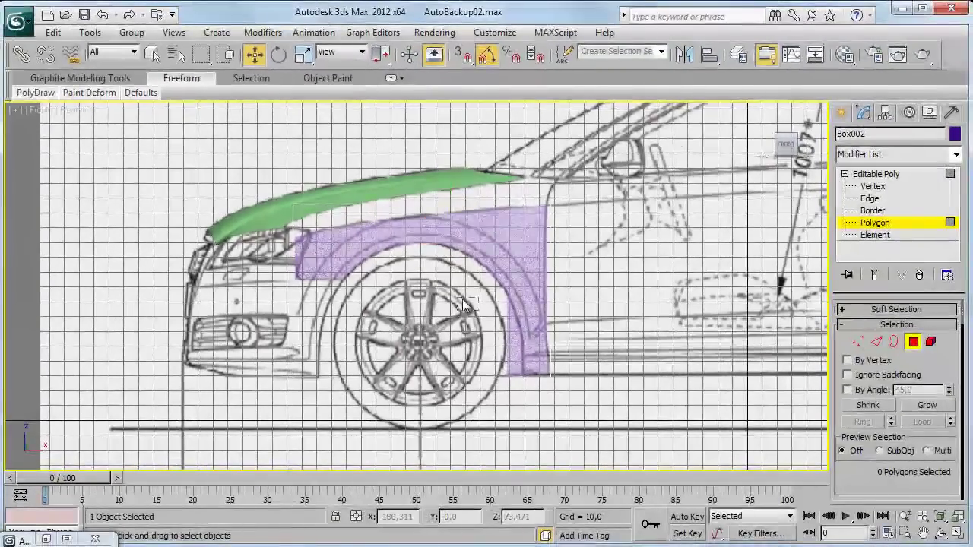
- Undo back through the face selections to the front-arch selection
key("ctrl+z")
key("ctrl+z")
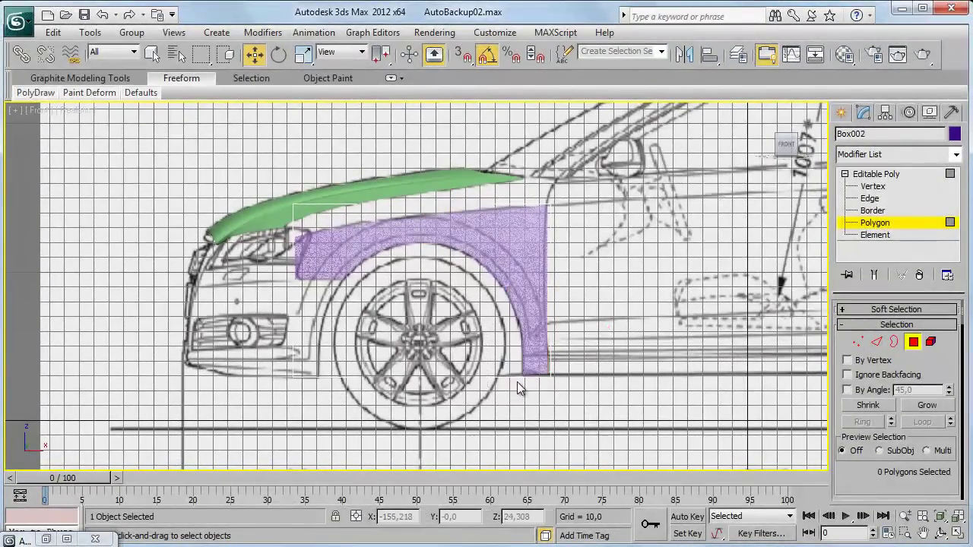
key("ctrl+z")
key("ctrl+z")
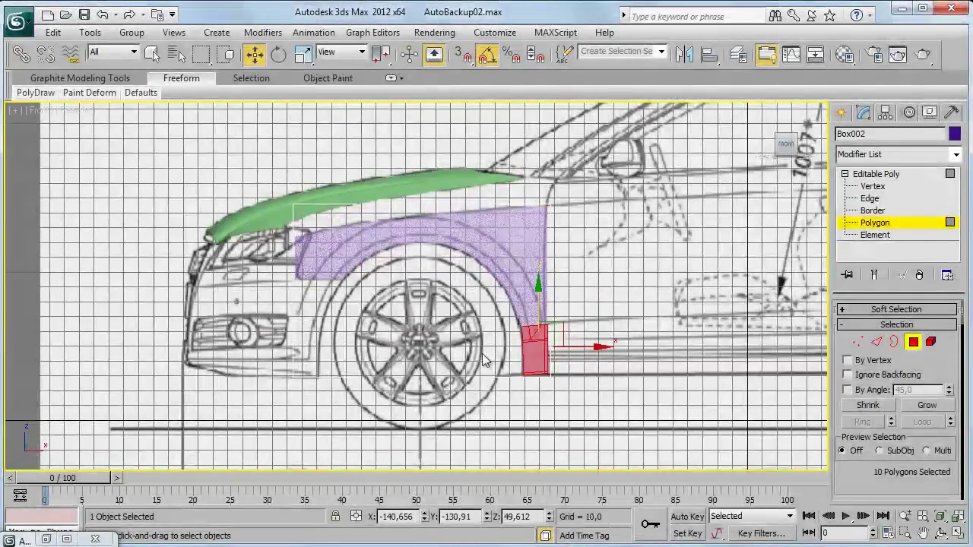
key("shift+z")
key("ctrl+z")
- At Edge level, loop-select the arch edges, drop the lowest ones, and restore four viewports
left_click(872, 186)
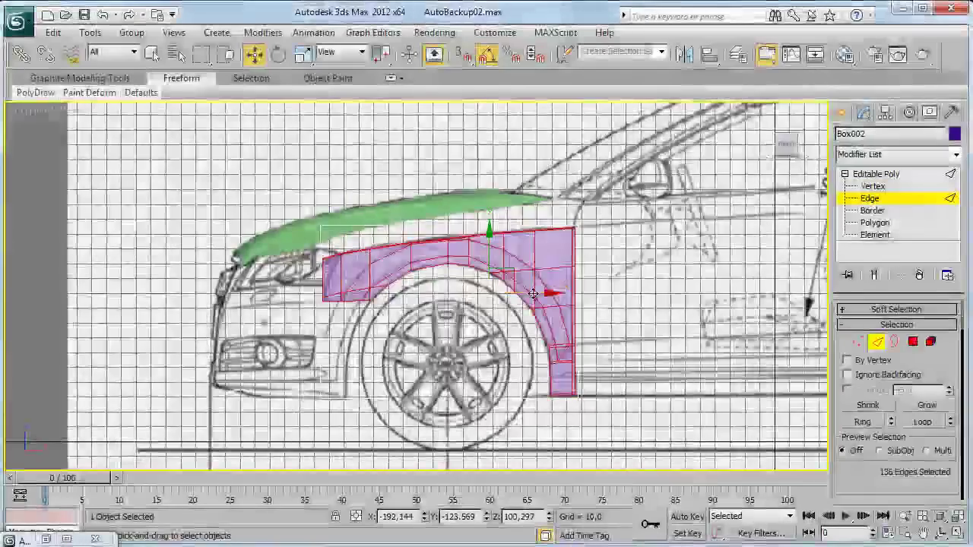
scroll(456, 319, "up", 2)
scroll(441, 327, "up", 4)
left_click(421, 332)
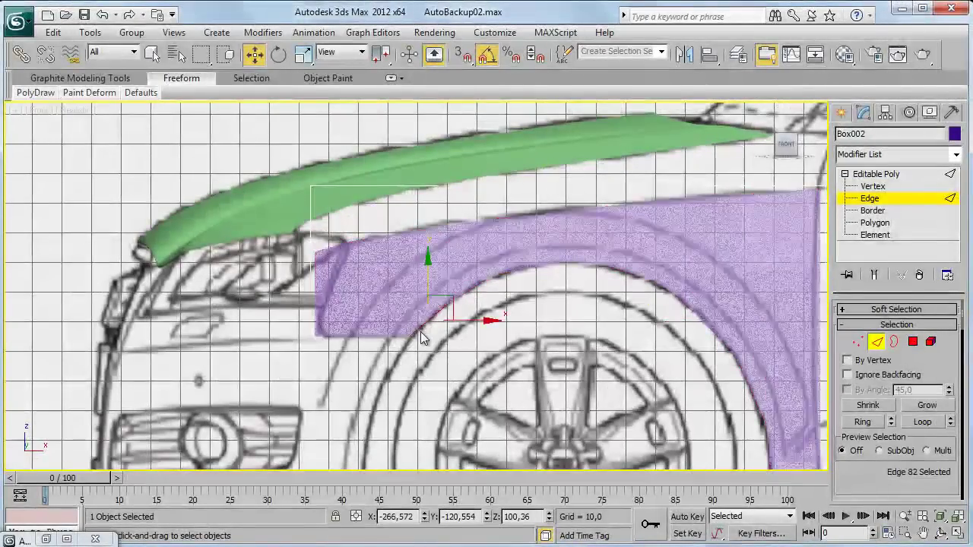
left_click(921, 422)
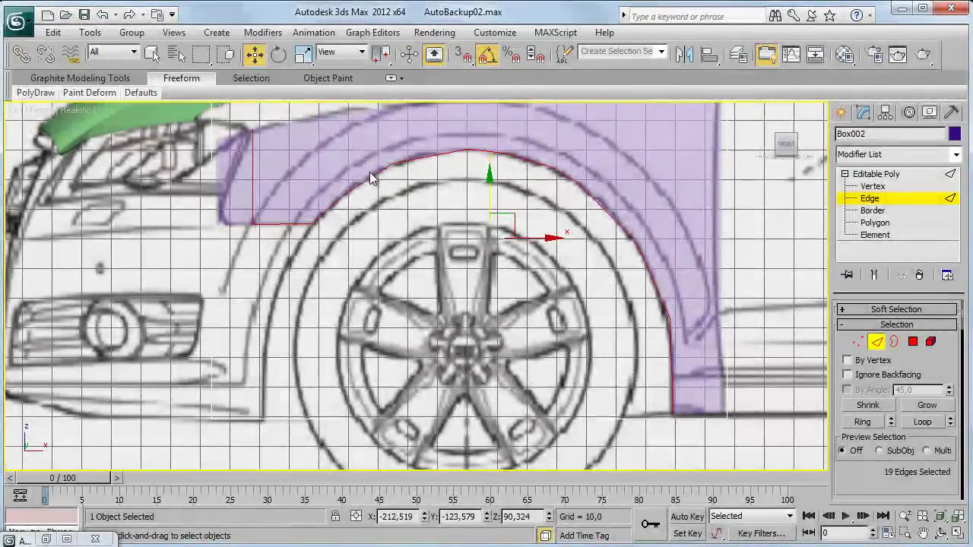
middle_click_drag(695, 307, 656, 261)
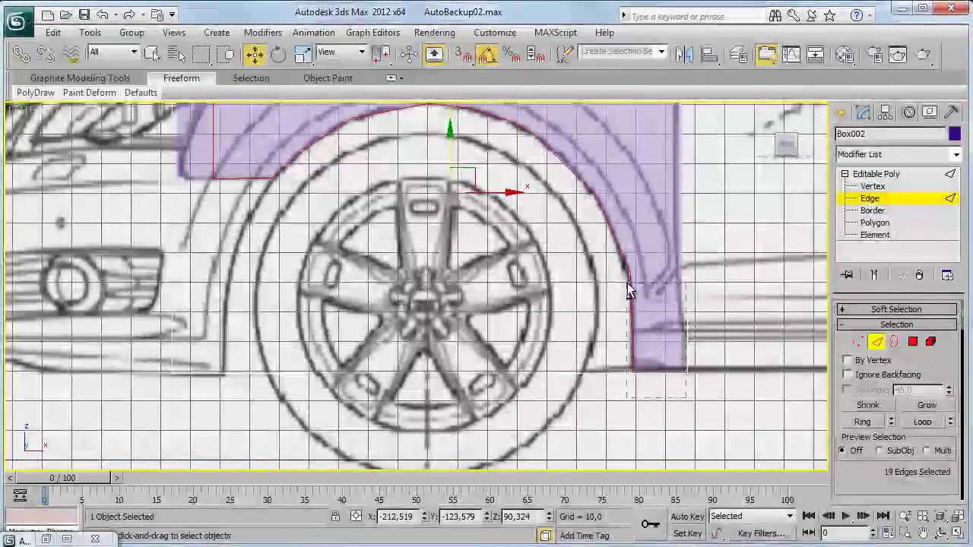
left_click(623, 283, "alt")
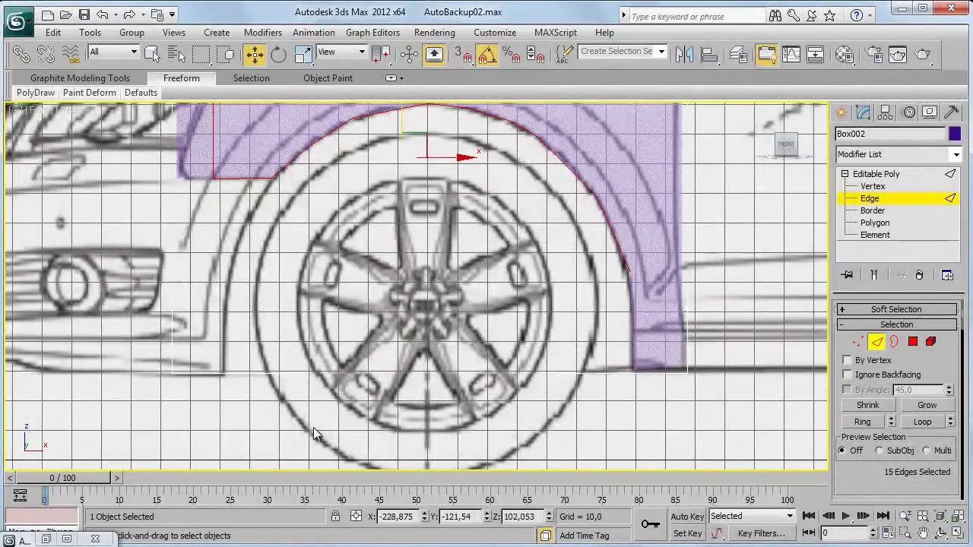
left_click(960, 537)
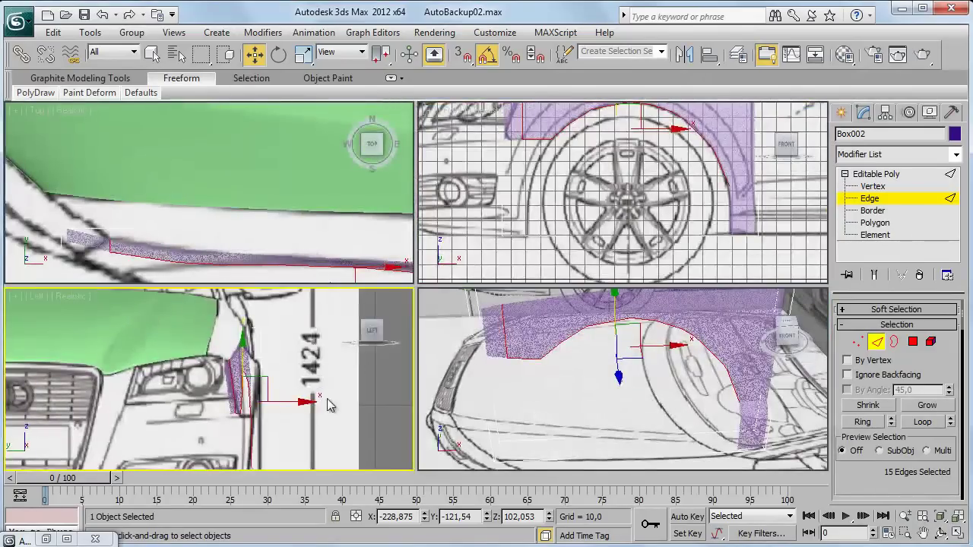
- Maximize the Left viewport and box-select the 12 wheel-arch edges
scroll(168, 338, "down", 3)
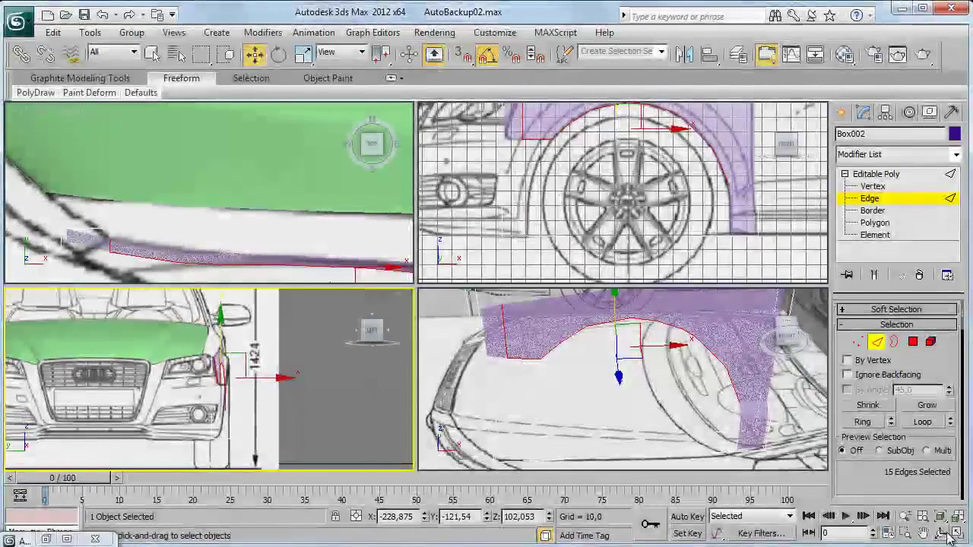
left_click(948, 536)
scroll(460, 378, "up", 1)
scroll(500, 312, "up", 3)
scroll(501, 241, "up", 2)
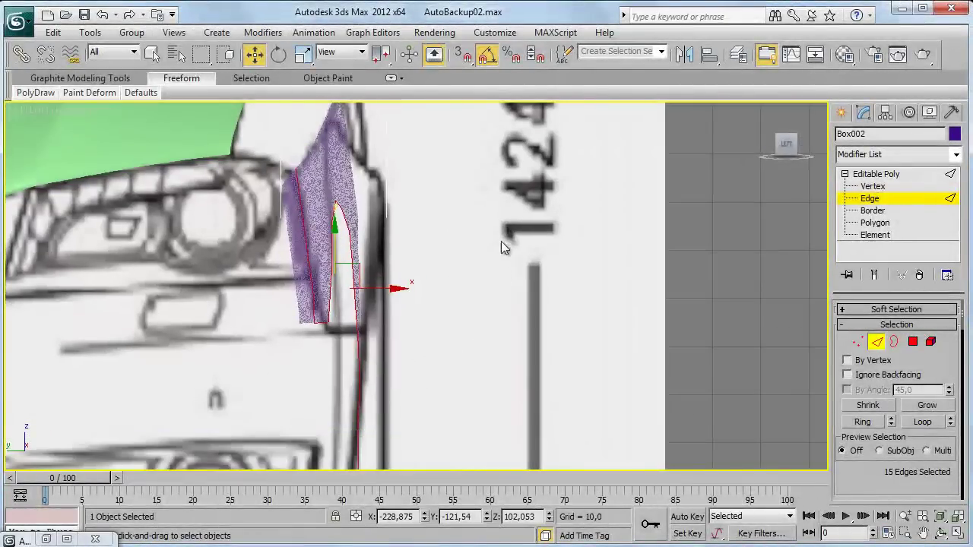
left_click_drag(272, 157, 312, 282)
left_click_drag(317, 319, 319, 320)
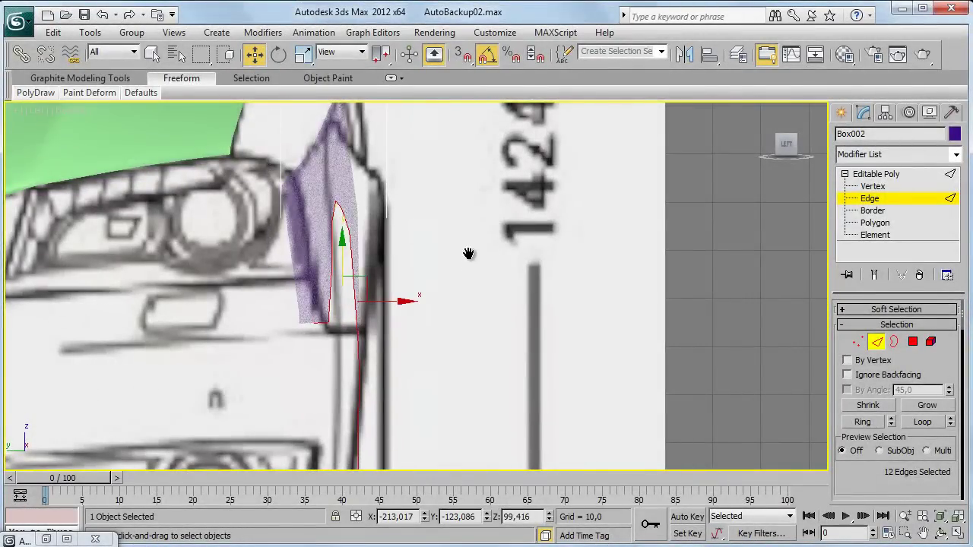
- Move the selected arch edges outward along X with the Move gizmo
scroll(465, 243, "down", 2)
scroll(463, 219, "down", 1)
scroll(381, 366, "up", 2)
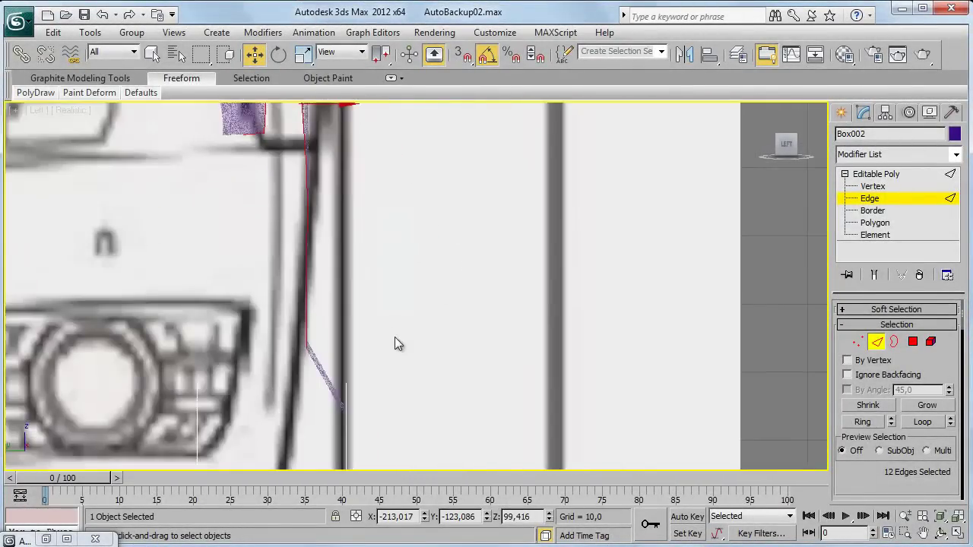
scroll(363, 312, "down", 2)
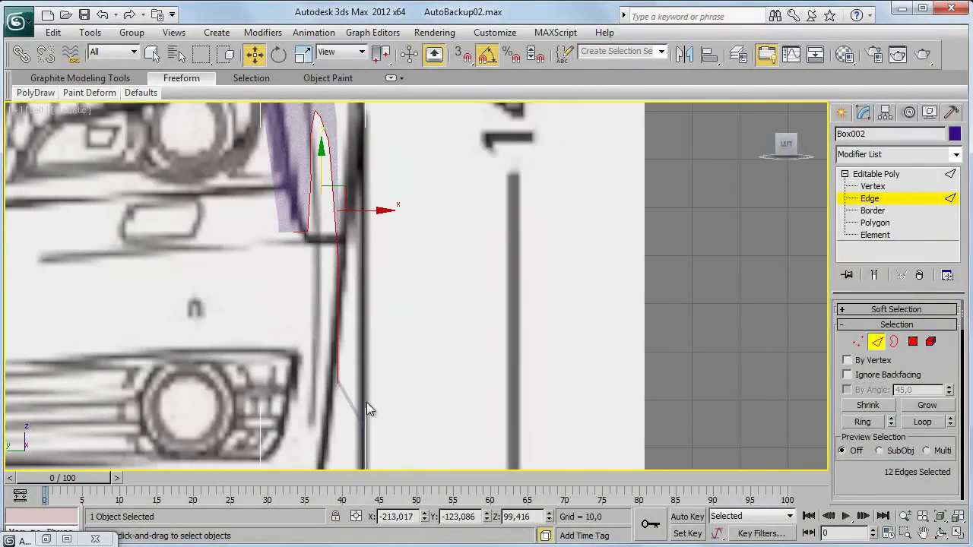
left_click_drag(370, 210, 398, 211)
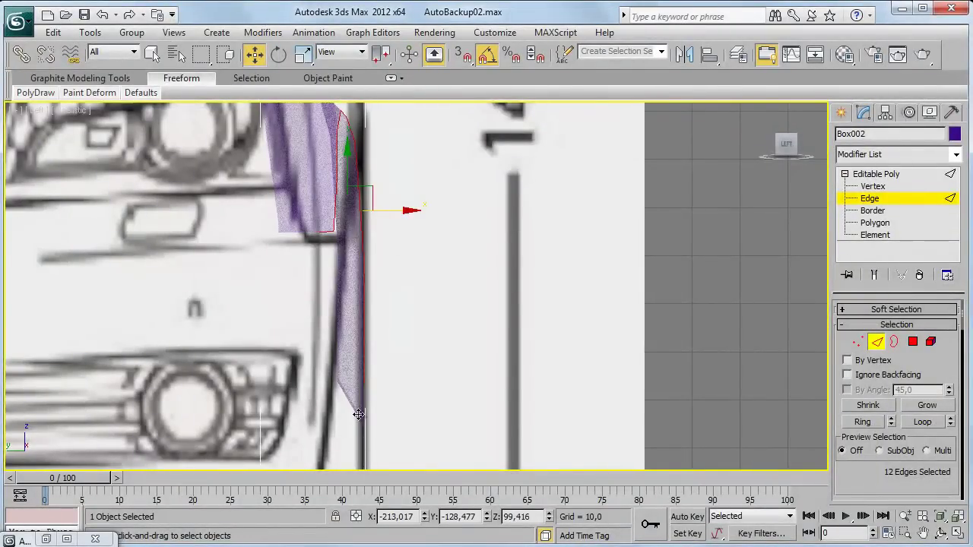
scroll(375, 248, "up", 2)
scroll(337, 238, "up", 2)
- Pick a couple of nearby fender edges, restore four viewports, and leave Edge level
left_click(326, 295)
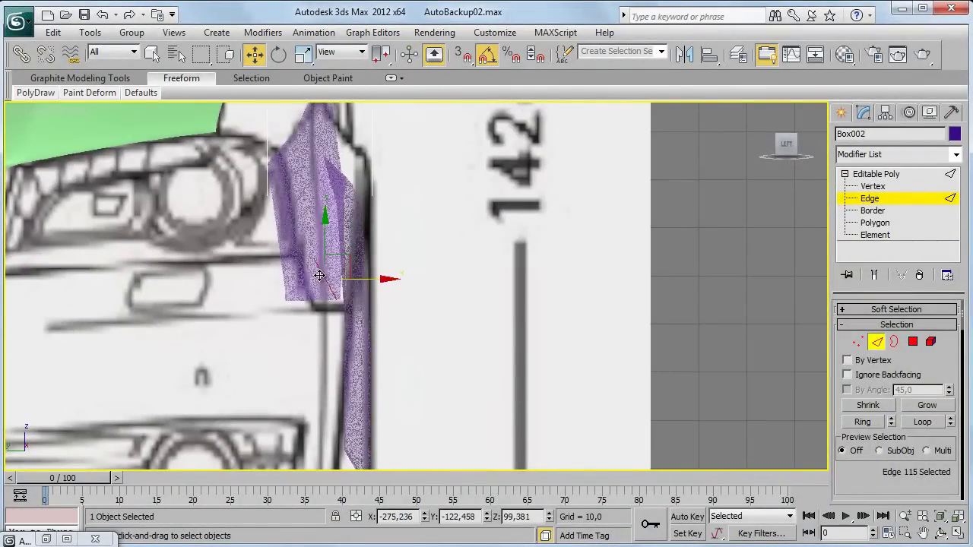
left_click(314, 286)
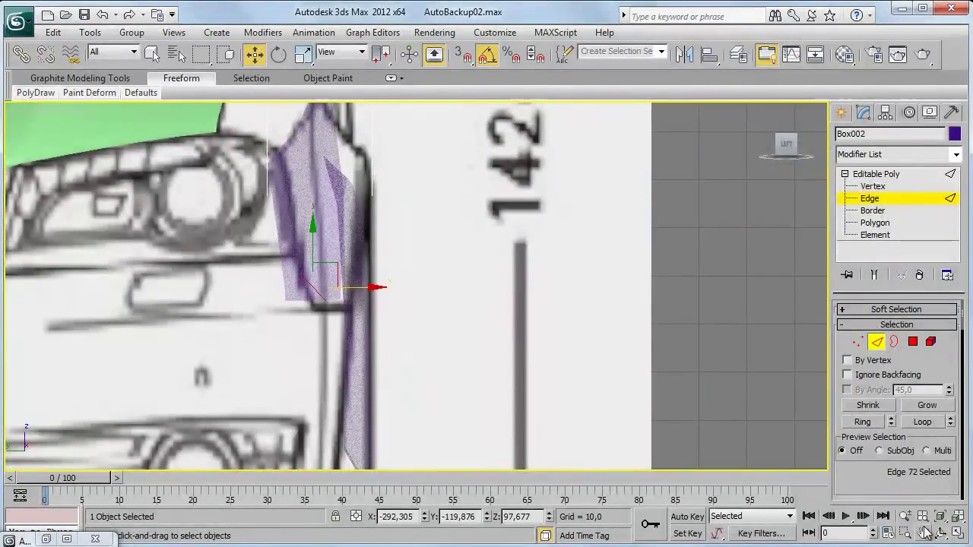
left_click(959, 536)
scroll(686, 222, "up", 2)
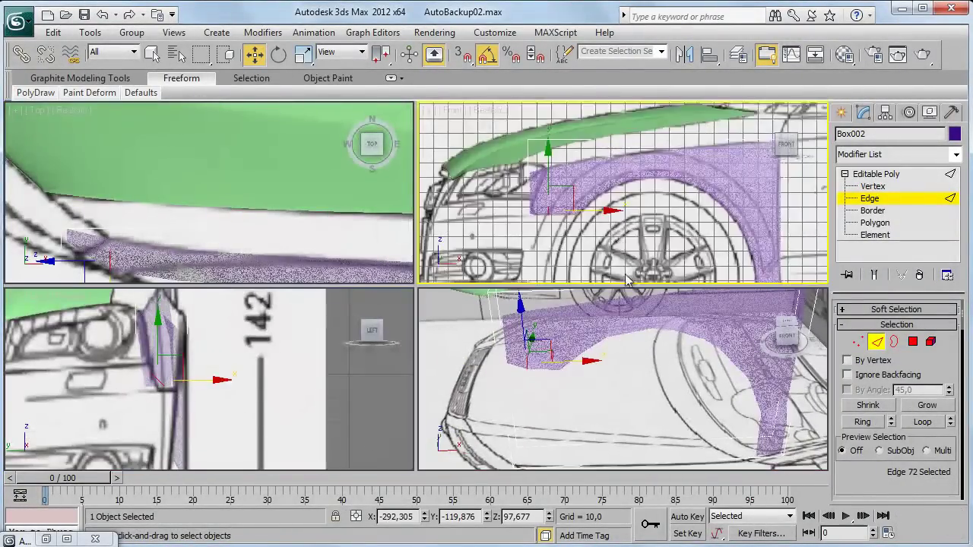
scroll(686, 222, "up", 2)
left_click(873, 174)
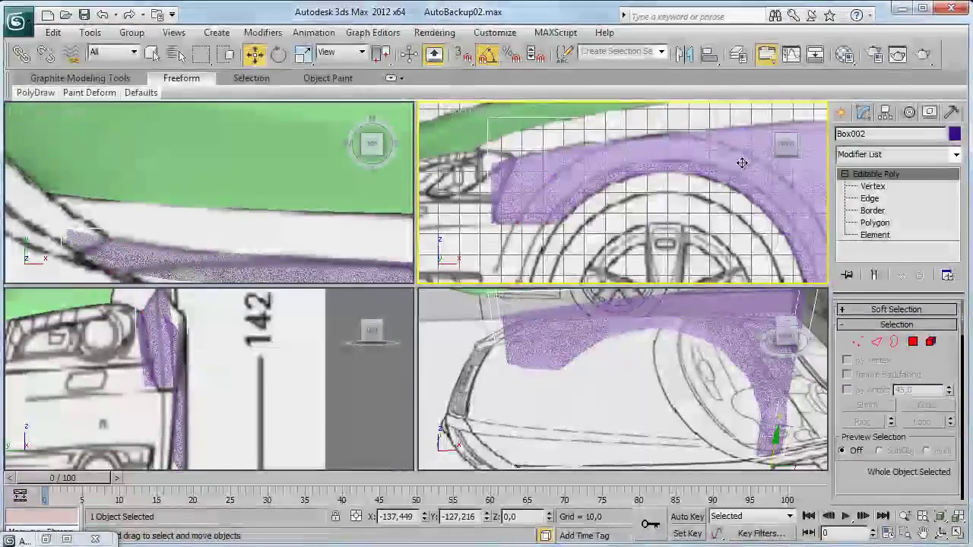
- Uncheck See-Through in Box002's Object Properties, then return to Edge level
right_click(735, 183)
left_click(781, 266)
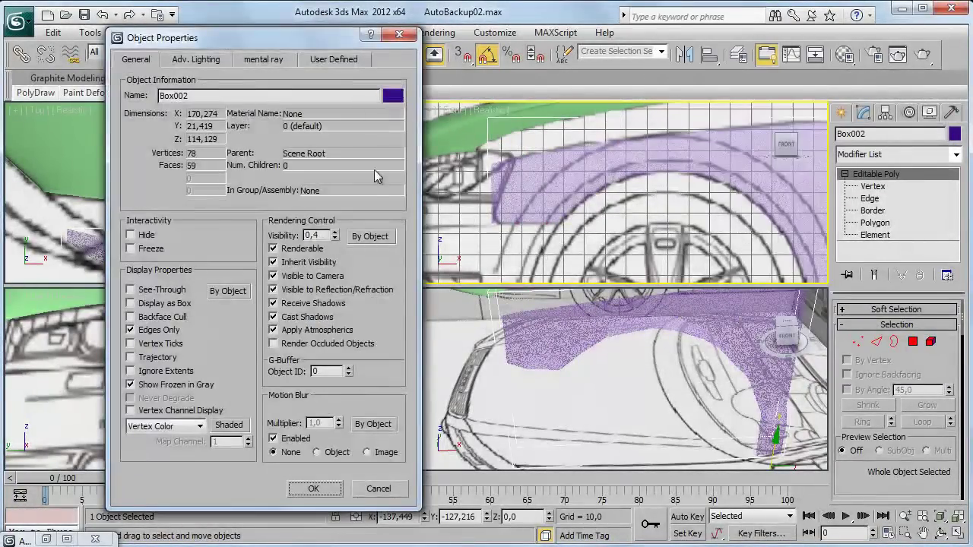
left_click(327, 493)
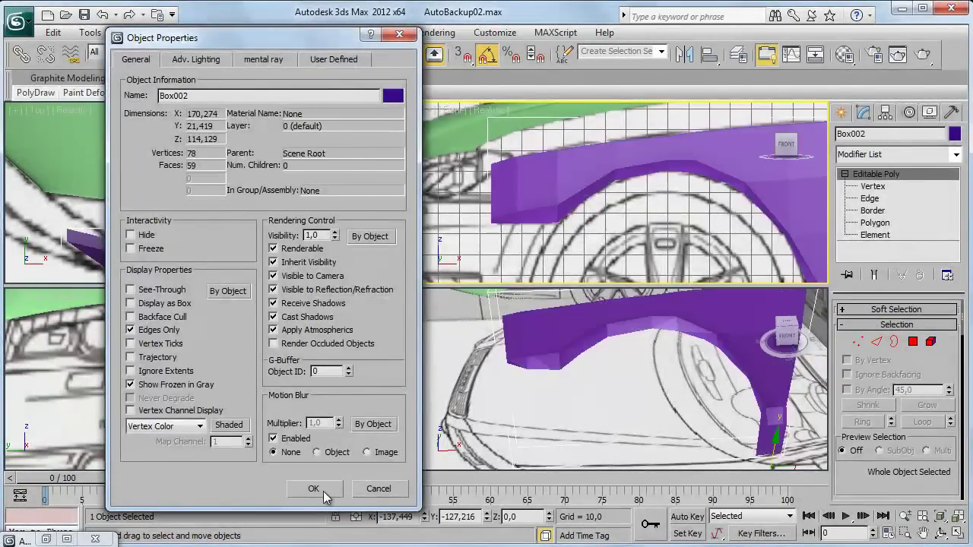
left_click(870, 199)
scroll(561, 386, "up", 3)
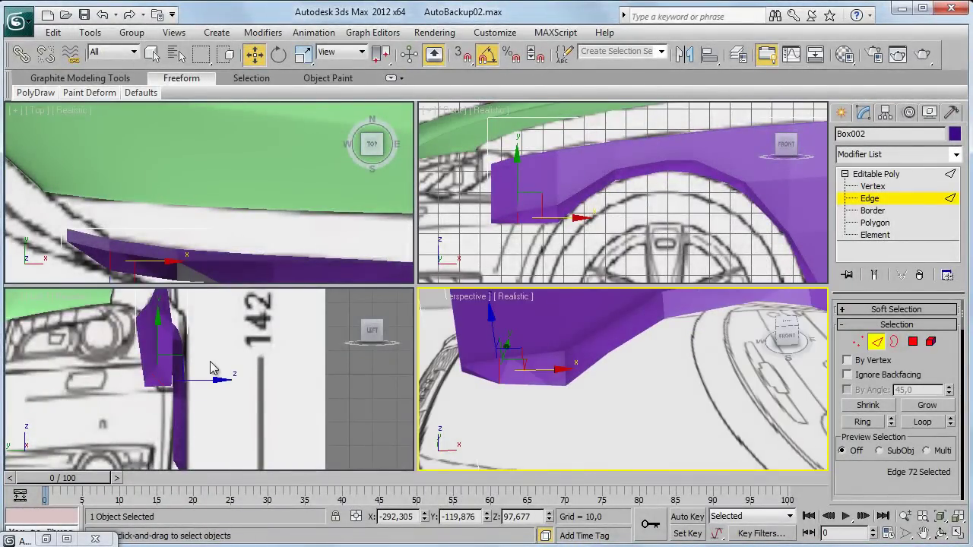
scroll(212, 368, "up", 2)
scroll(185, 370, "up", 2)
left_click(151, 365)
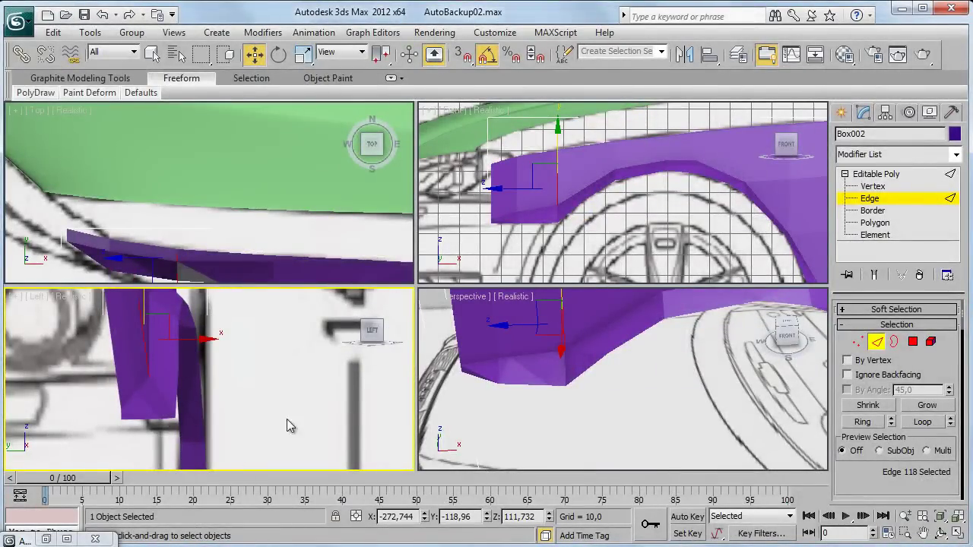
left_click(64, 540)
scroll(214, 287, "up", 2)
scroll(213, 251, "up", 2)
scroll(190, 255, "down", 2)
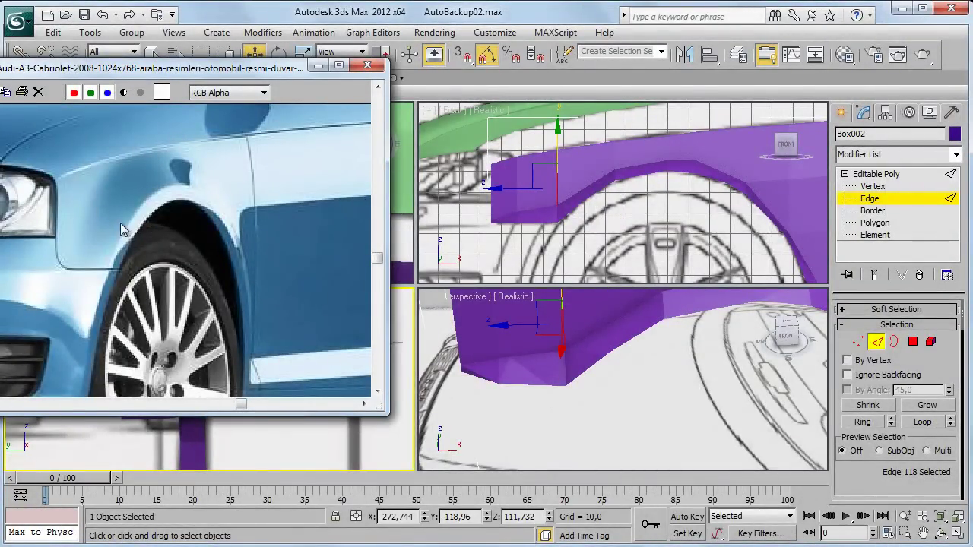
left_click(368, 65)
right_click(585, 220)
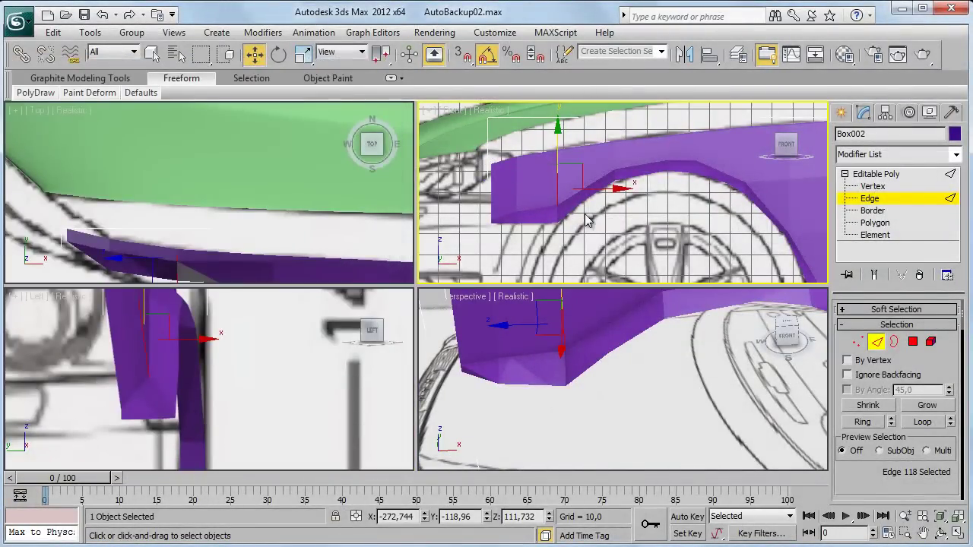
- Pick a fender edge in the side view and grow it into a Loop
left_click(149, 353)
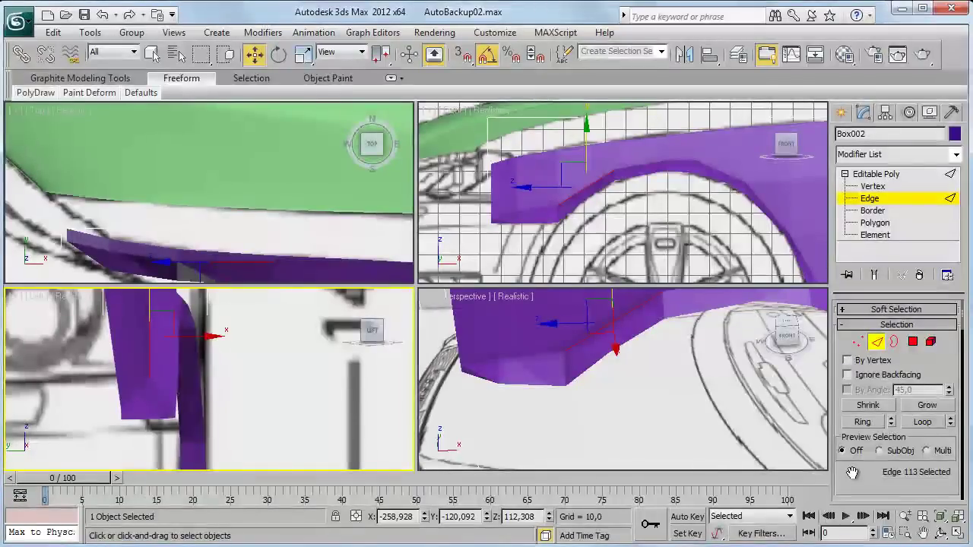
left_click(923, 422)
mouse_move(668, 137)
middle_mouse_down()
mouse_move(710, 208)
mouse_move(655, 166)
middle_mouse_up()
scroll(653, 166, "up", 2)
scroll(642, 167, "up", 2)
scroll(631, 170, "up", 1)
- Add edges around the arch in the front view and deselect the unwanted lower and right-side ones
left_click(628, 163, "ctrl")
scroll(669, 188, "up", 1)
scroll(667, 188, "up", 1)
scroll(598, 207, "down", 2)
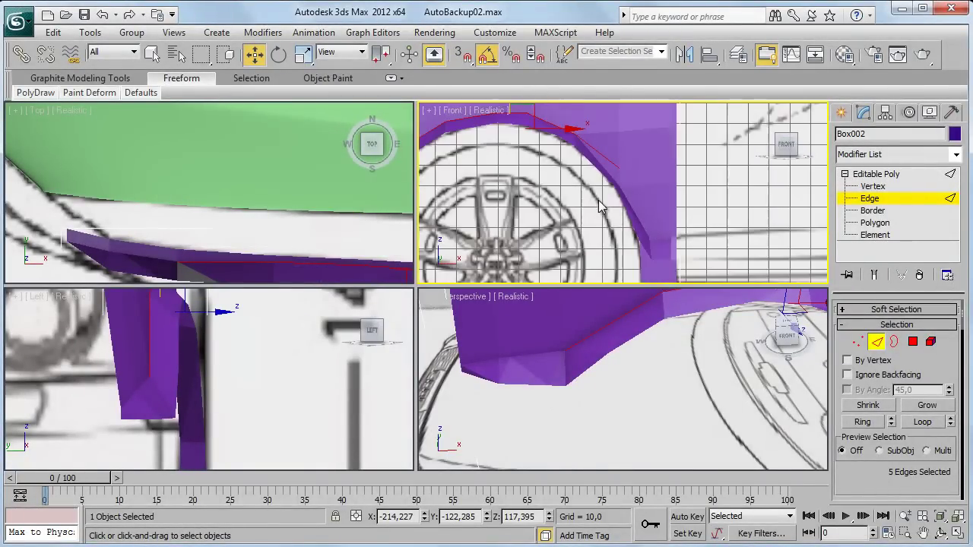
left_click_drag(628, 182, 630, 182)
middle_click_drag(630, 184, 642, 170)
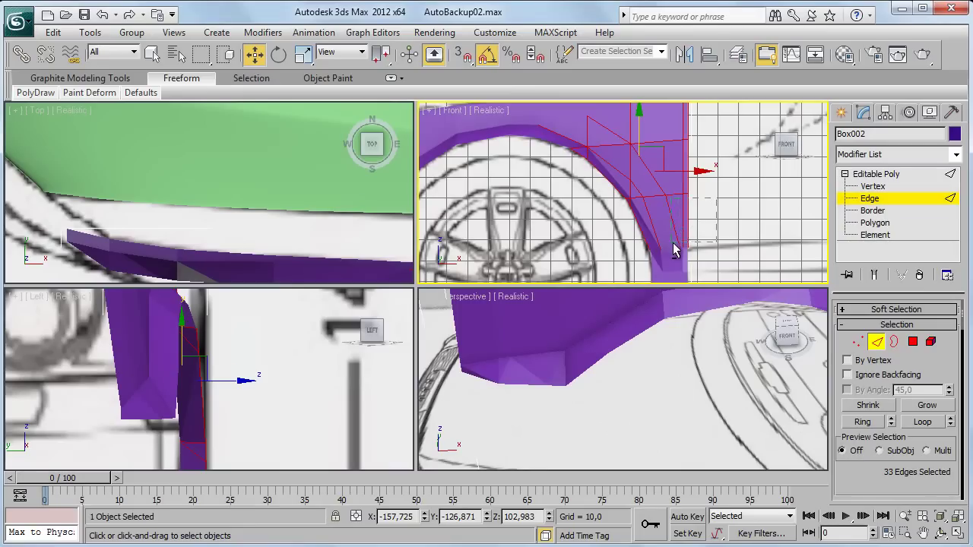
left_click_drag(672, 249, 703, 127, "alt")
left_click_drag(661, 211, 658, 213, "alt")
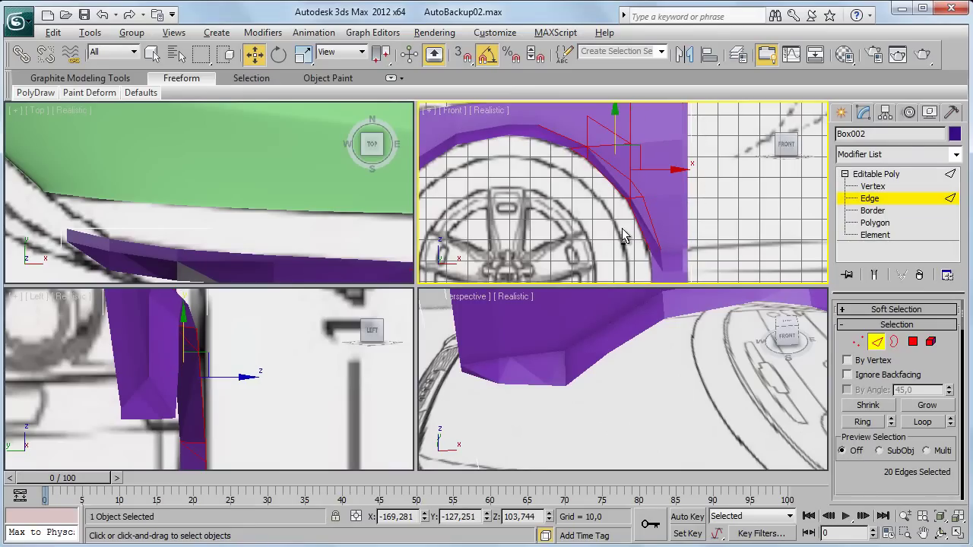
left_click_drag(575, 161, 579, 177, "alt")
left_click(569, 157, "alt")
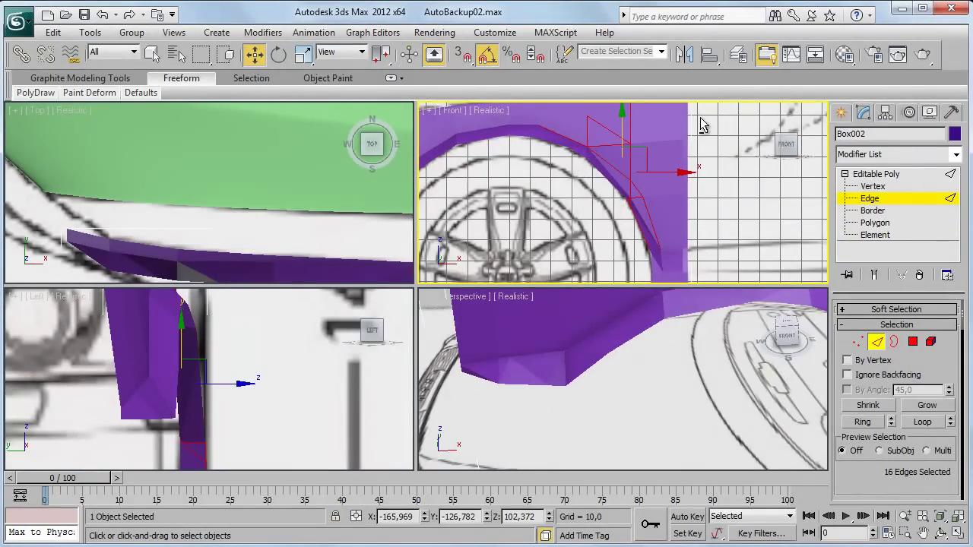
left_click(617, 161, "alt")
- Trim the selection to four edges and extend them into a full Loop
middle_click_drag(688, 110, 691, 157)
left_click(577, 178, "alt")
middle_click_drag(608, 273, 577, 206)
left_click(581, 174, "alt")
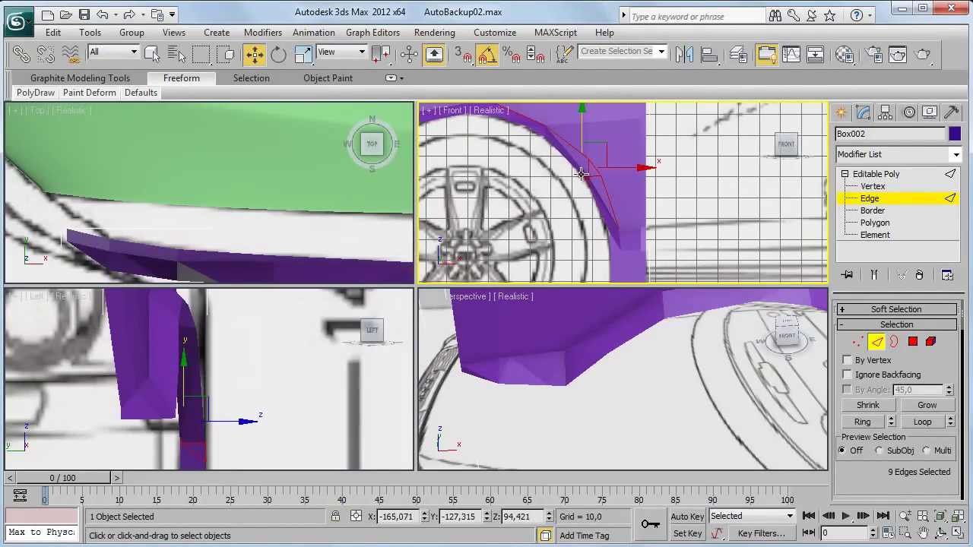
left_click(575, 182, "alt")
middle_click_drag(517, 184, 547, 190)
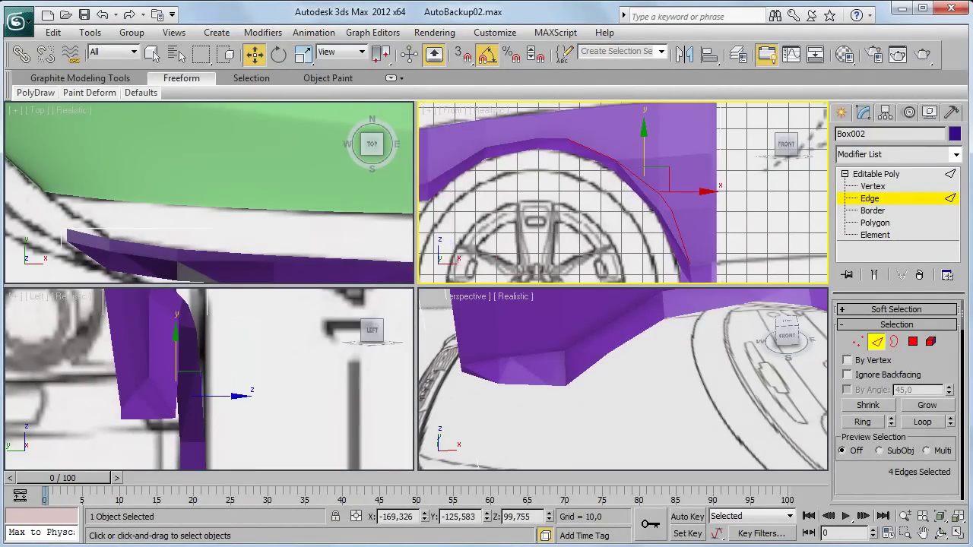
left_click(922, 421)
- Drop two edges, then move the loop along X and along Y toward the hood in the Left view
middle_click_drag(643, 190, 613, 137)
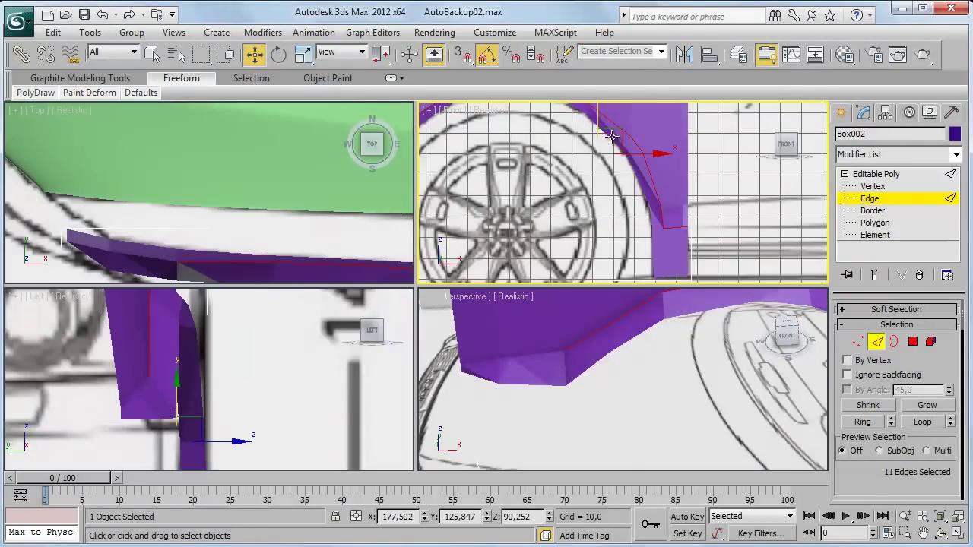
left_click(690, 235, "alt")
scroll(617, 241, "up", 3)
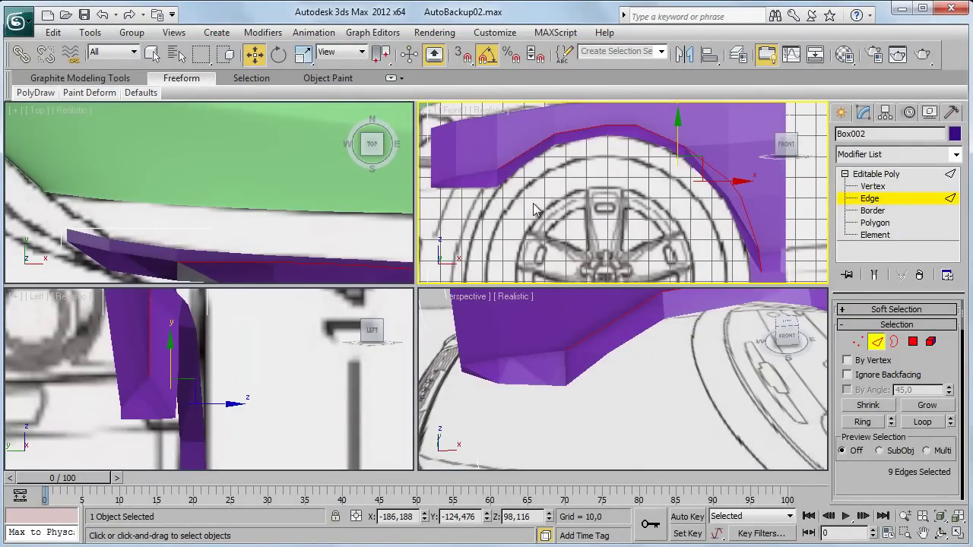
middle_click(143, 384)
middle_click_drag(232, 362, 255, 425)
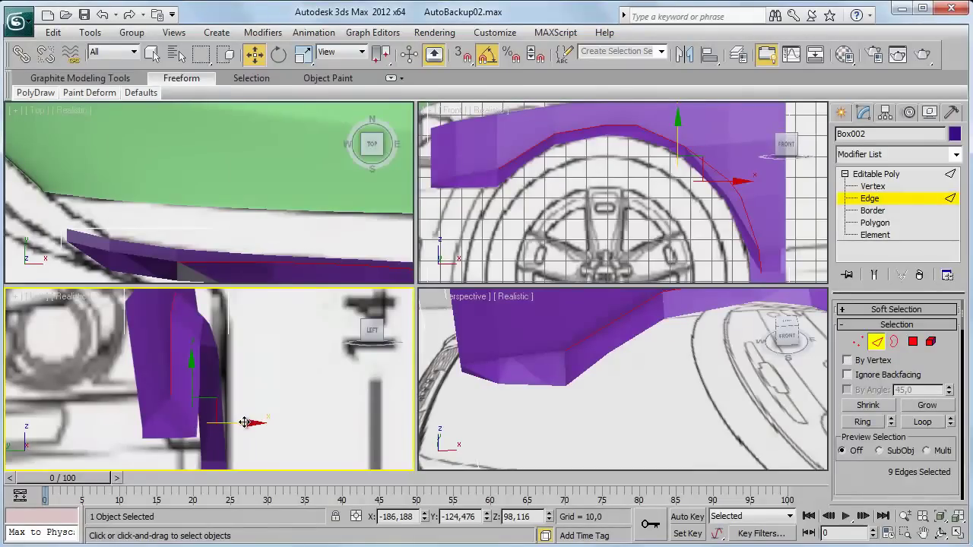
left_click_drag(244, 423, 268, 423)
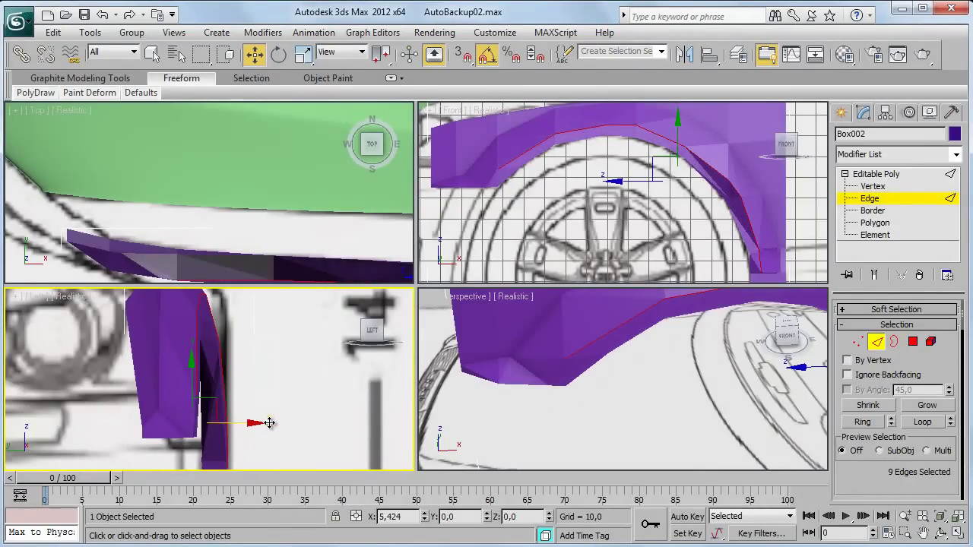
scroll(269, 250, "down", 3)
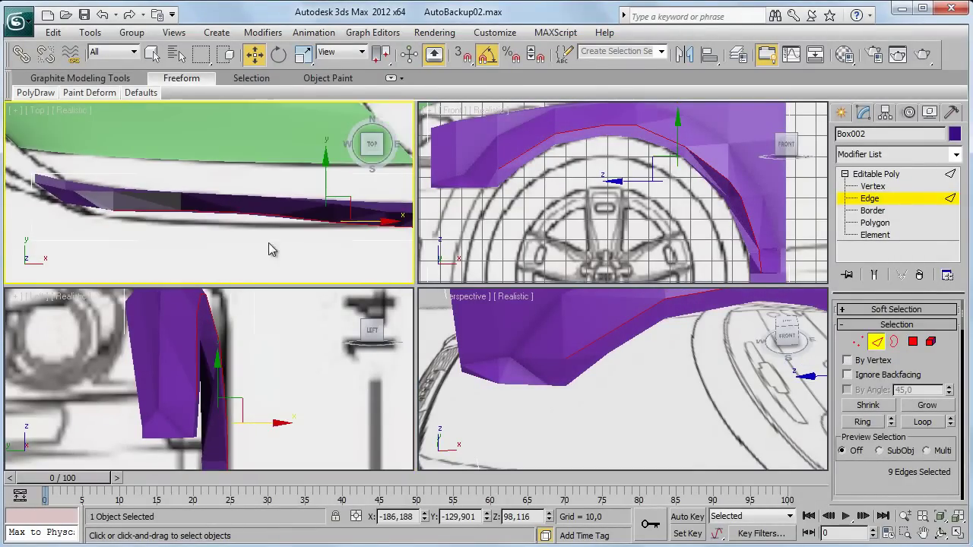
left_click_drag(329, 165, 329, 189)
- Loop-select another arch edge, trim the selection, and push those edges outward along X
left_click(511, 174)
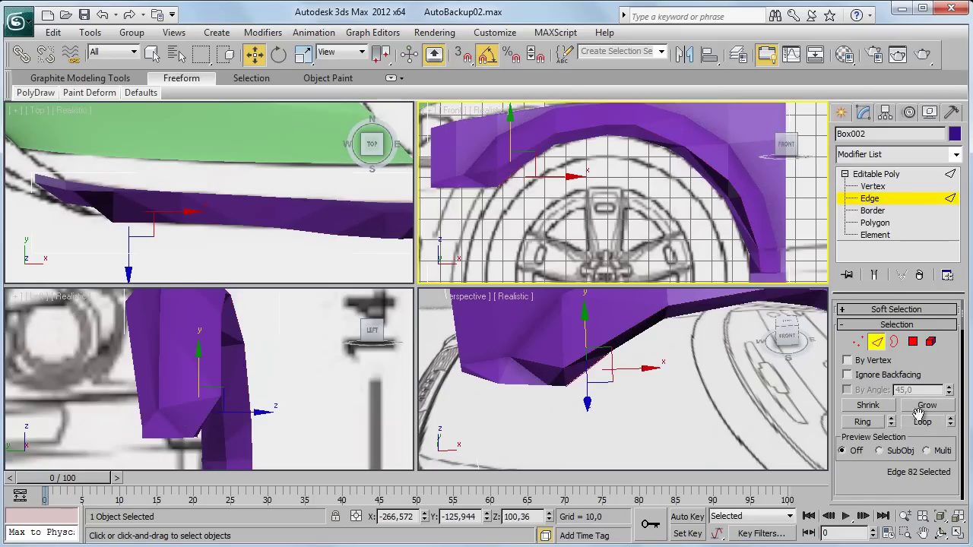
left_click(923, 422)
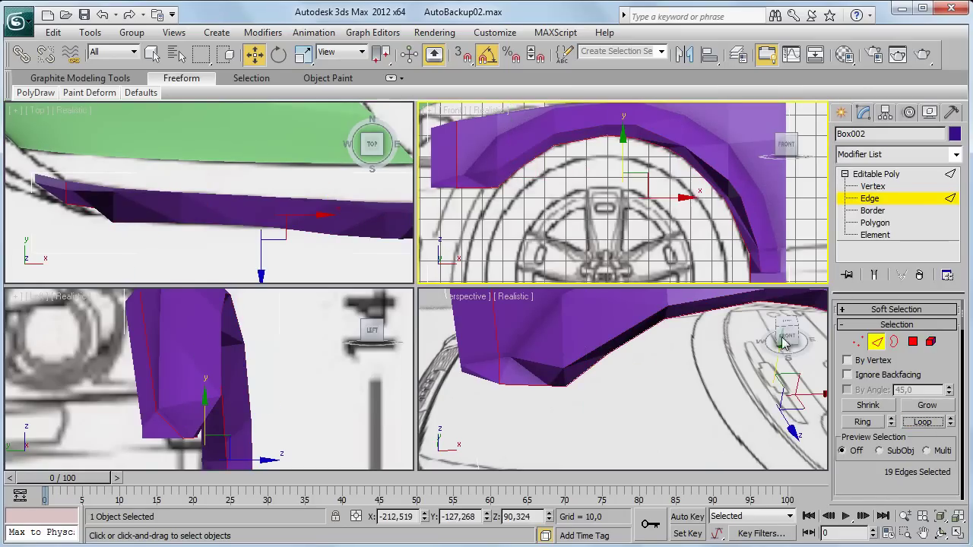
left_click(465, 187, "alt")
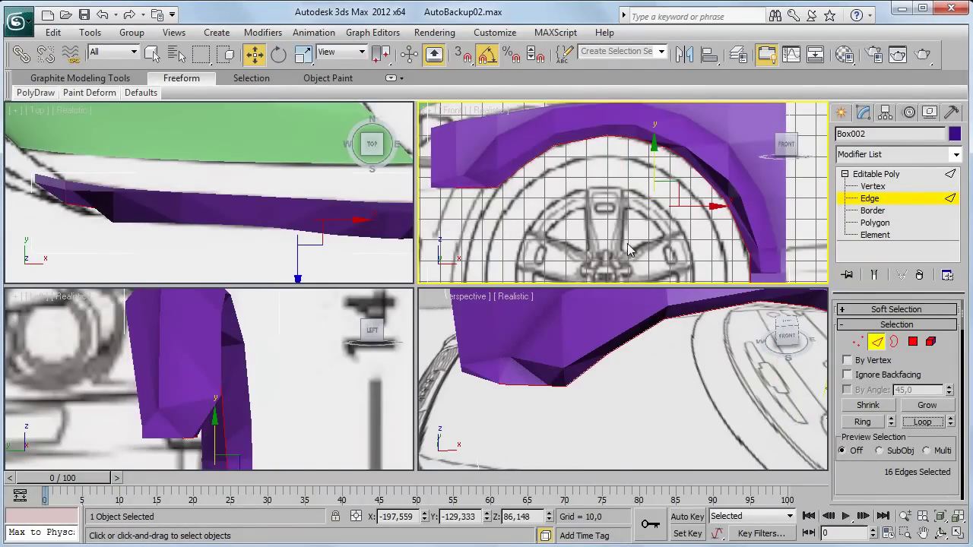
middle_click_drag(745, 227, 612, 196)
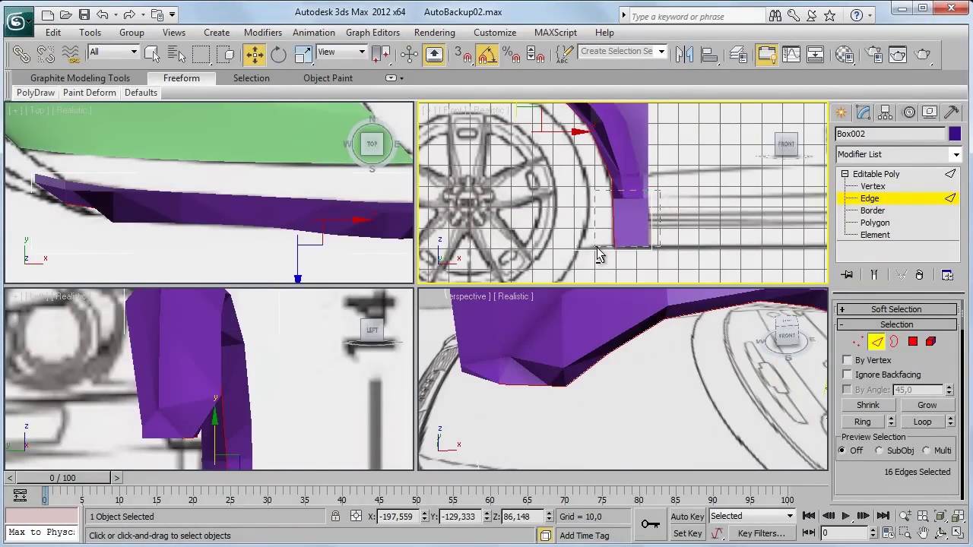
left_click(308, 397, "alt")
left_click_drag(266, 416, 298, 422)
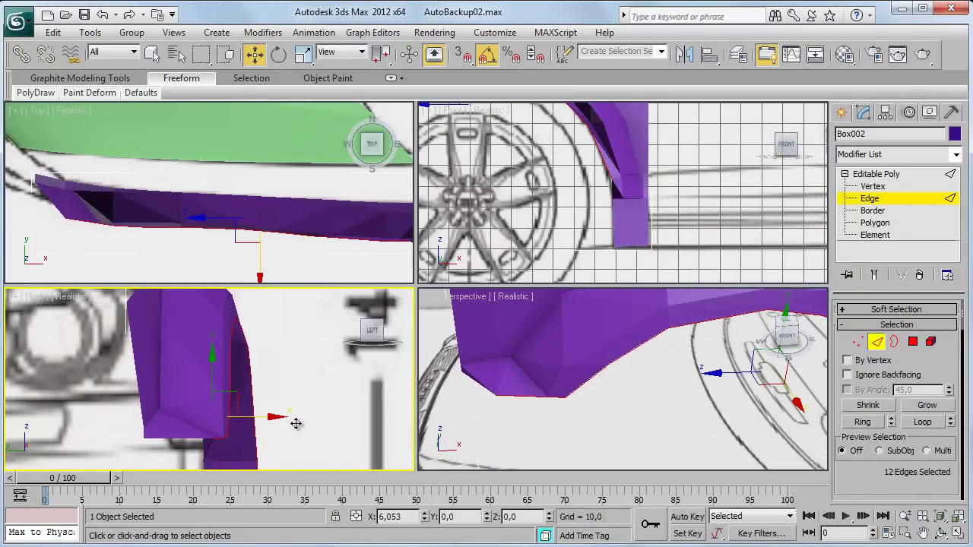
- Remove the fender-tip edges and move the ten lower edges about 5.23 units inward along Y in Top view
right_click(348, 252)
key("z")
scroll(348, 252, "up", 2)
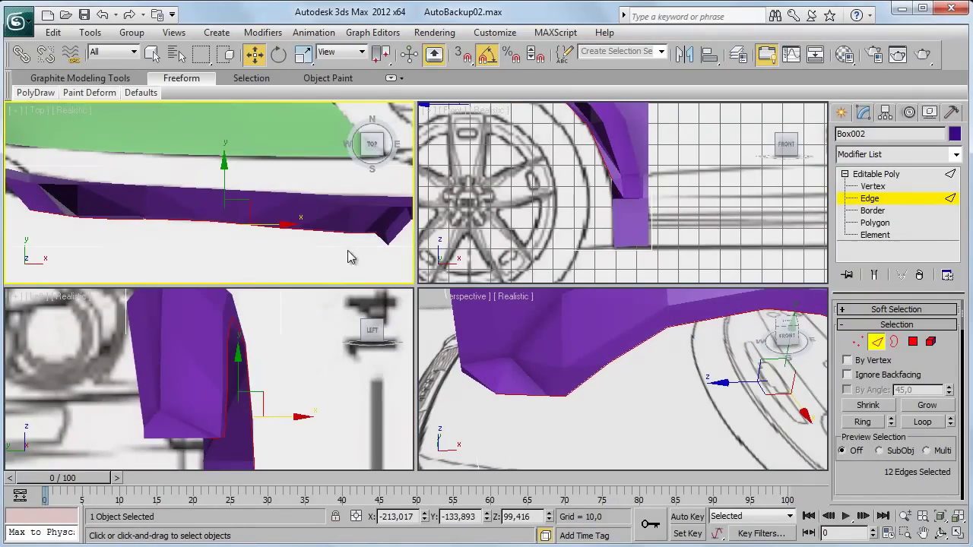
middle_click_drag(364, 315, 258, 357)
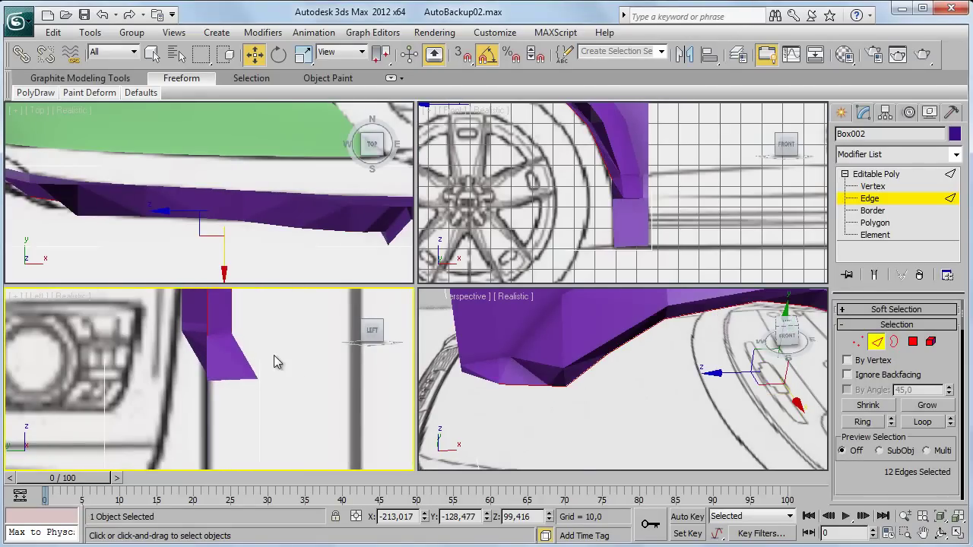
middle_click_drag(274, 355, 282, 377)
left_click_drag(274, 357, 210, 385)
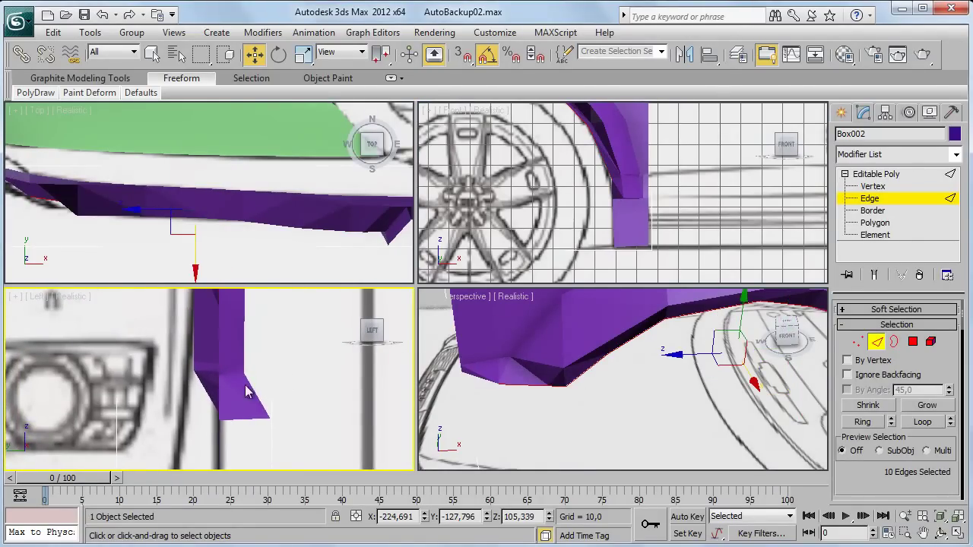
mouse_move(202, 211)
left_mouse_down()
mouse_move(199, 172)
mouse_move(310, 267)
left_mouse_up()
right_click(652, 217)
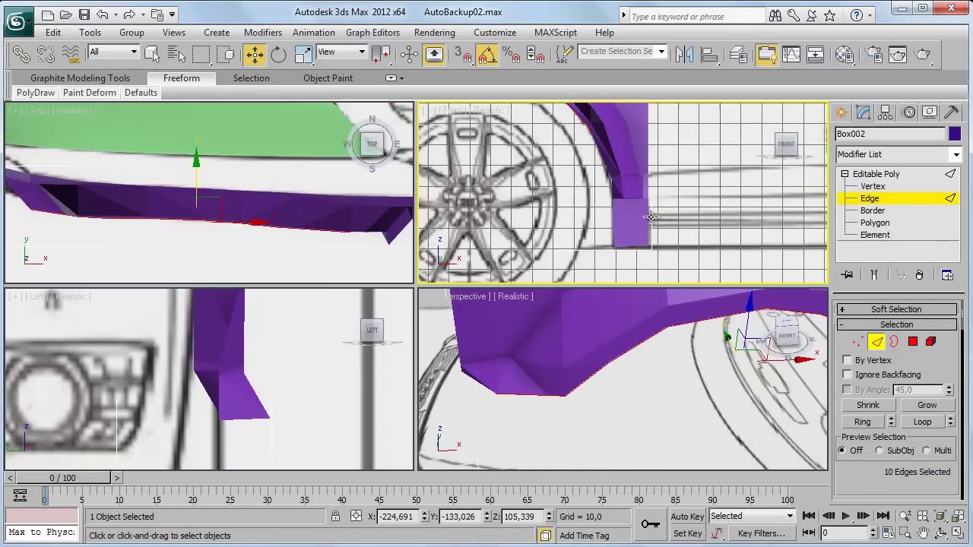
- At Vertex level, orbit the perspective view to inspect the wheel arch from the front
left_click(881, 187)
mouse_move(682, 337)
middle_mouse_down("alt")
mouse_move(677, 404)
mouse_move(678, 385)
middle_mouse_up("alt")
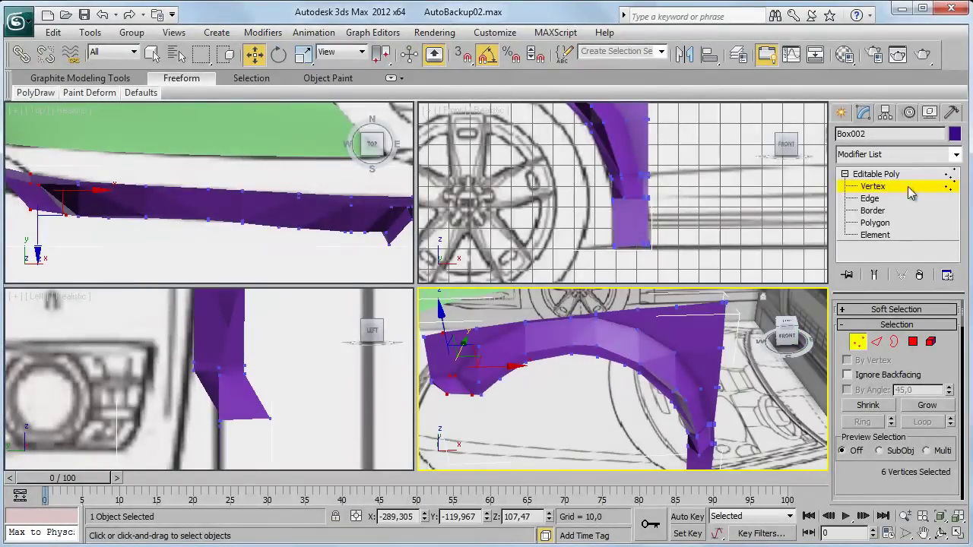
scroll(688, 395, "up", 2)
scroll(707, 405, "up", 2)
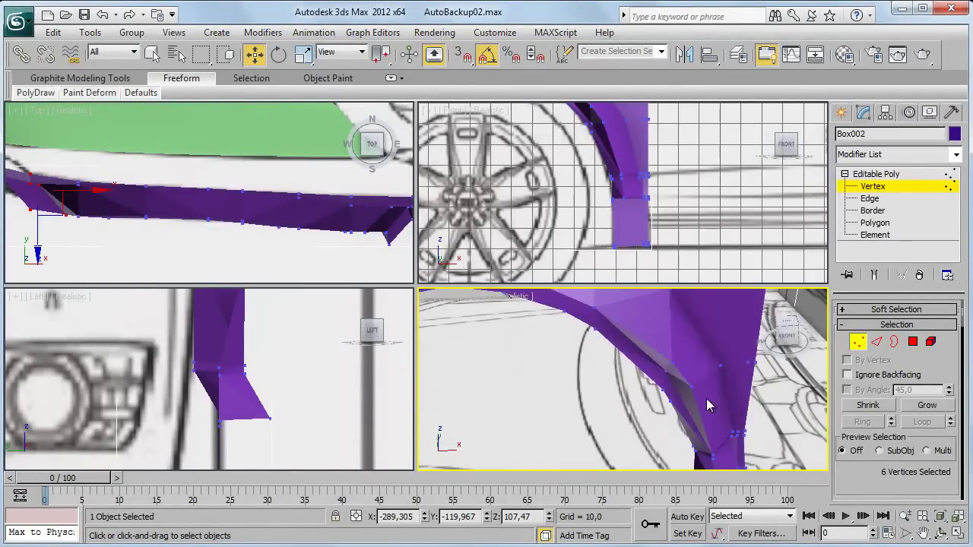
left_click(943, 537)
mouse_move(646, 380)
left_mouse_down()
mouse_move(720, 441)
mouse_move(638, 412)
left_mouse_up()
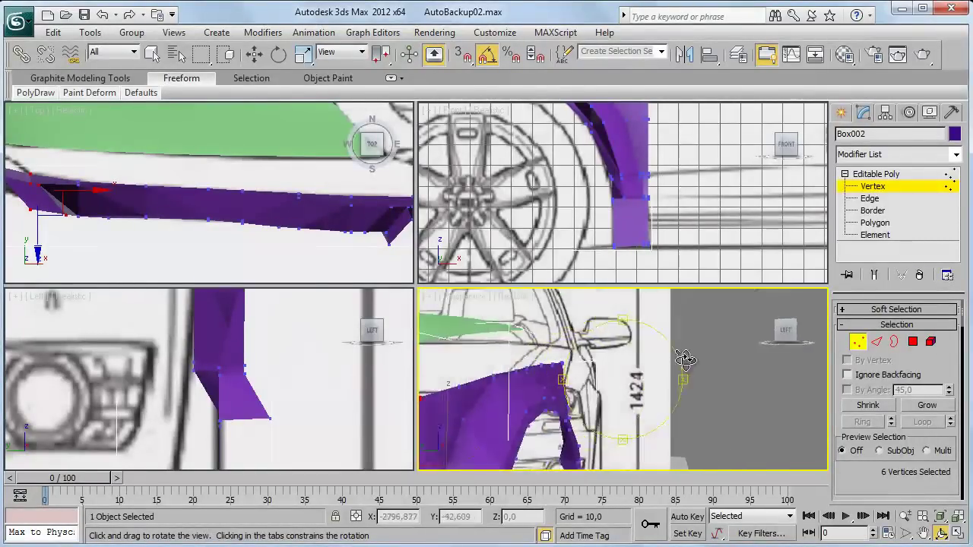
left_click(873, 174)
- Add a MeshSmooth modifier to the purple fender and set Iterations to 3
left_click(955, 155)
scroll(905, 456, "down", 5)
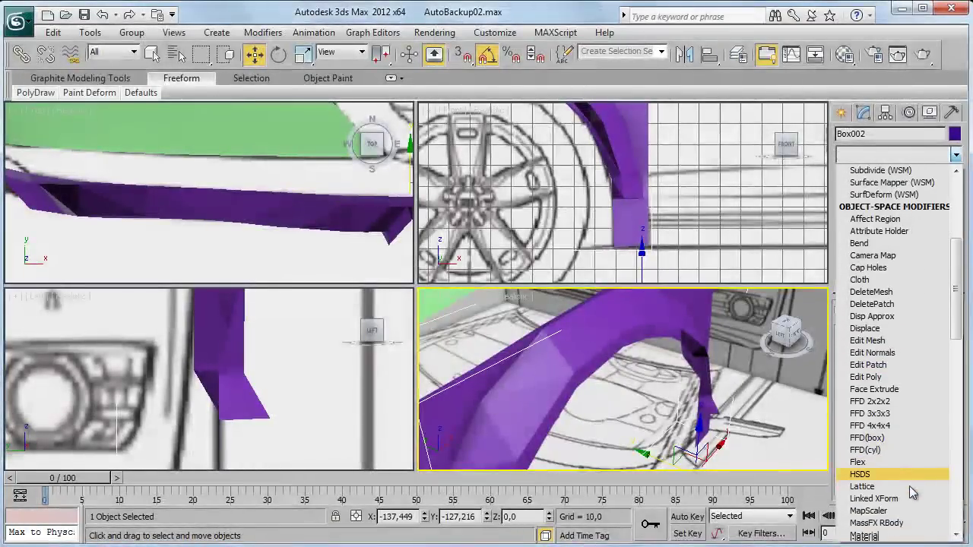
scroll(910, 487, "down", 1)
scroll(909, 505, "down", 2)
scroll(908, 487, "down", 1)
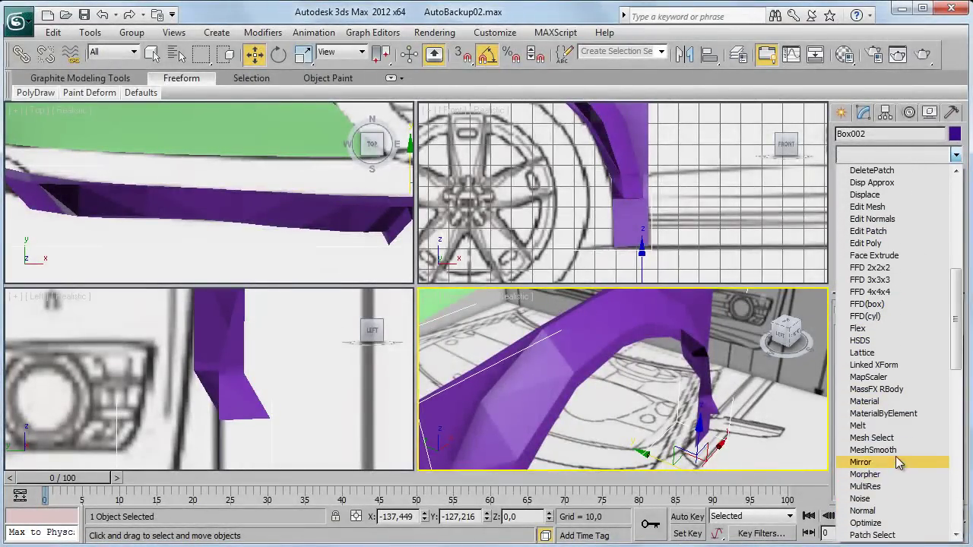
left_click(882, 459)
left_click(946, 383)
left_click(946, 383)
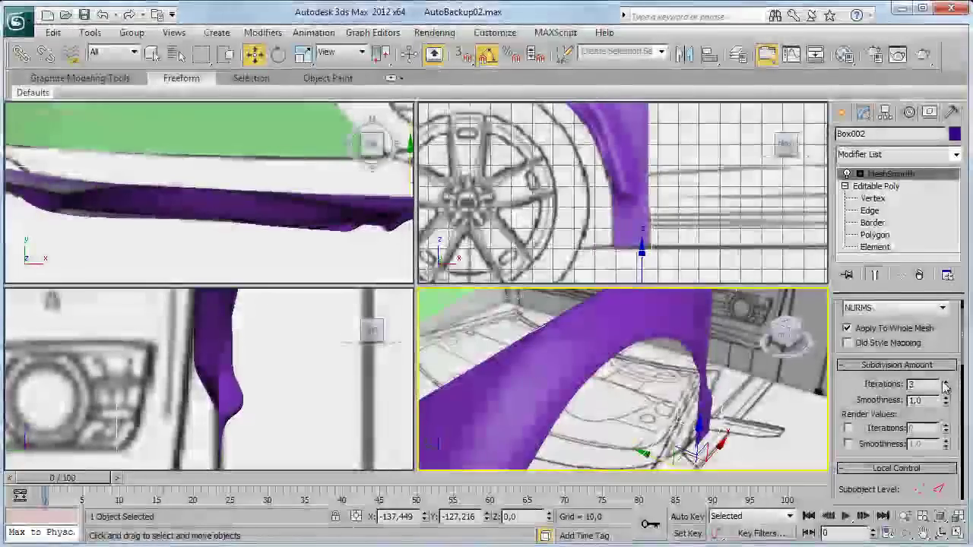
scroll(634, 361, "down", 2)
scroll(543, 381, "up", 2)
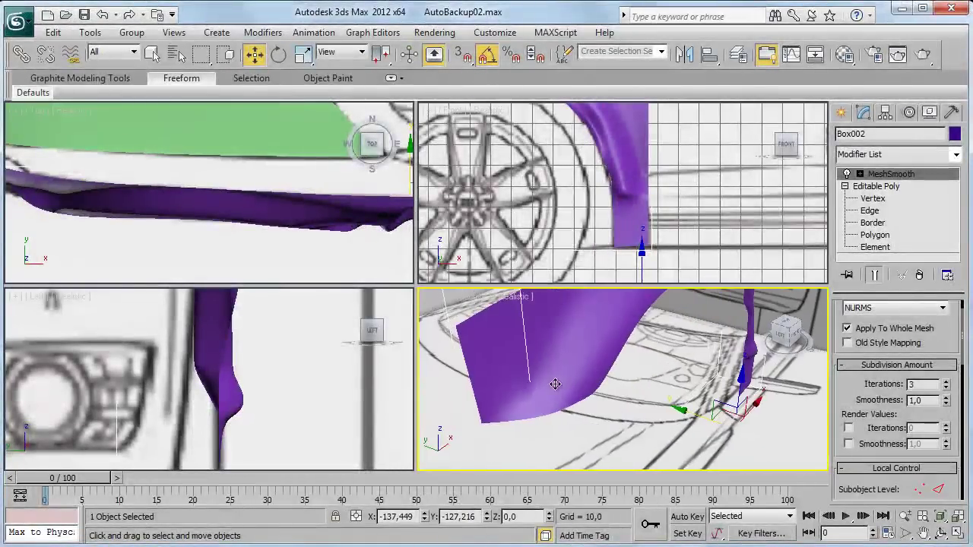
- Orbit the Perspective view to inspect the smoothed fender
left_click(940, 534)
mouse_move(592, 390)
left_mouse_down()
mouse_move(571, 375)
mouse_move(623, 383)
mouse_move(604, 373)
mouse_move(651, 373)
mouse_move(662, 383)
mouse_move(627, 398)
mouse_move(626, 376)
left_mouse_up()
mouse_move(665, 326)
left_mouse_down()
mouse_move(608, 371)
mouse_move(601, 398)
mouse_move(589, 401)
mouse_move(679, 395)
mouse_move(648, 387)
left_mouse_up()
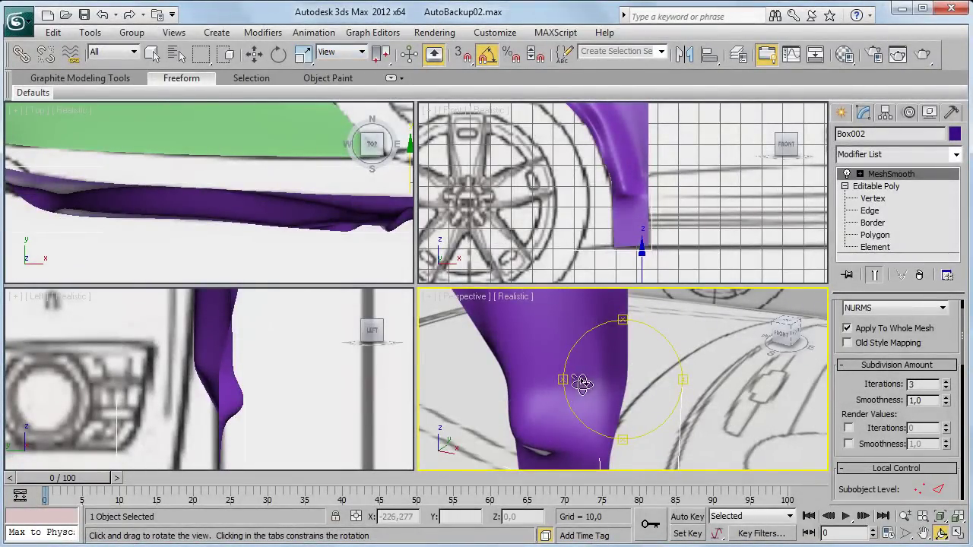
- At Vertex level in the side view, select several leg vertices and move them along X
left_click(881, 199)
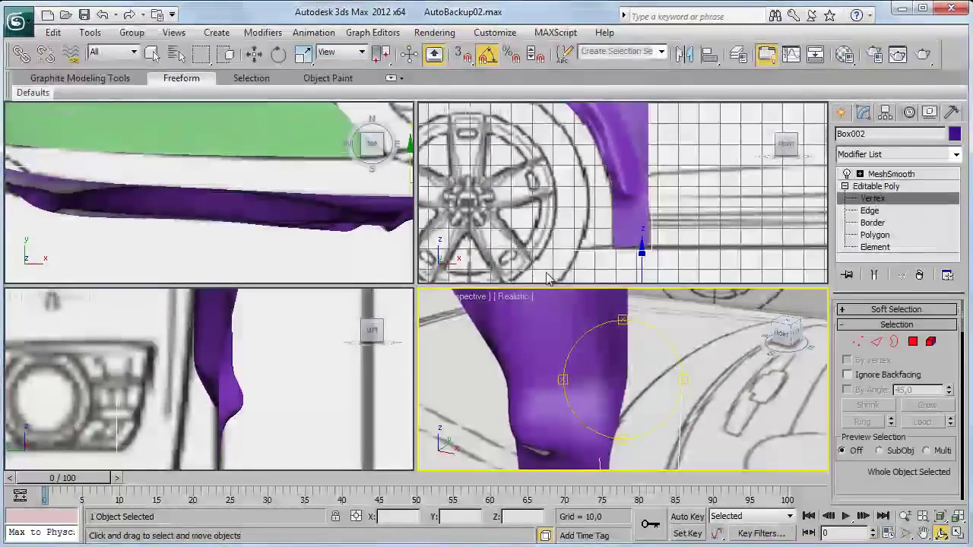
right_click(282, 398)
left_click_drag(273, 441, 228, 433)
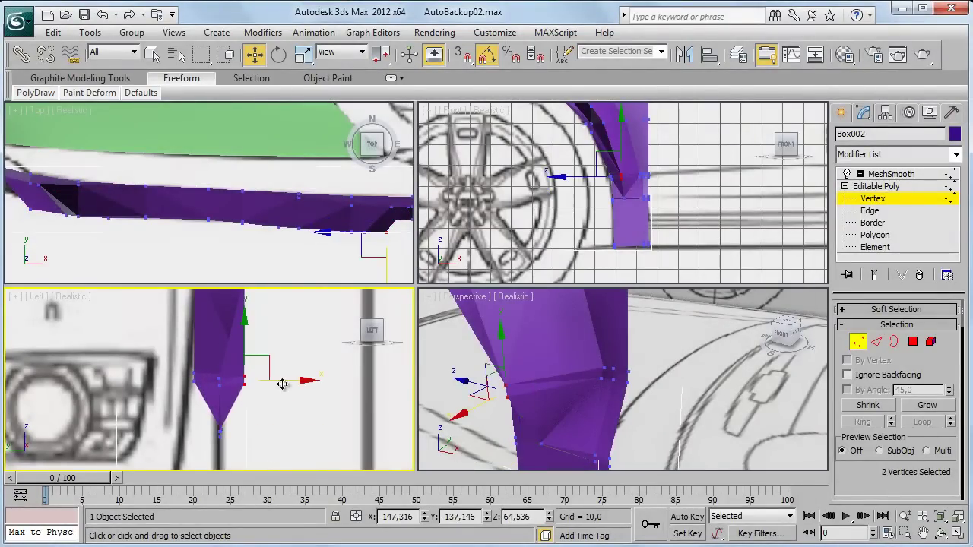
left_click_drag(209, 366, 243, 391)
middle_click_drag(261, 388, 267, 472)
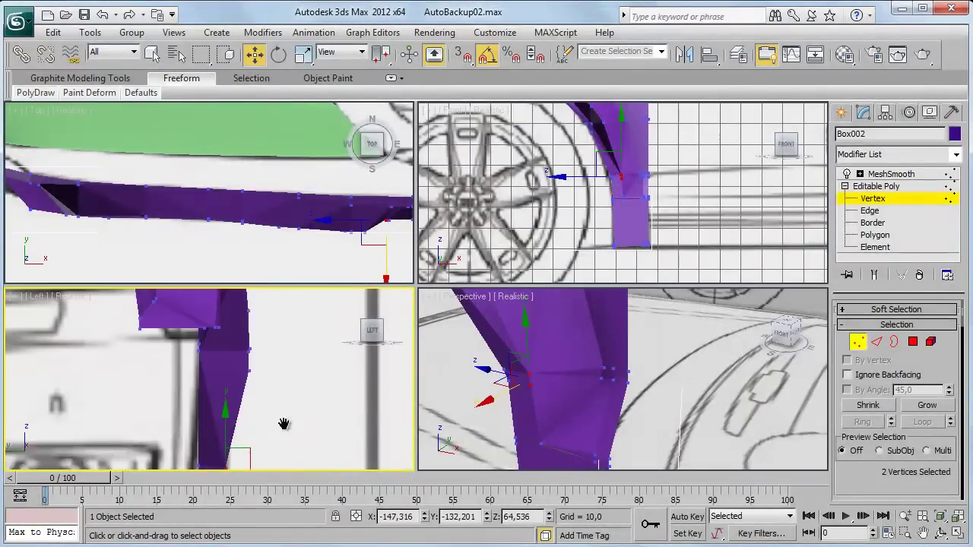
left_click(253, 367, "ctrl")
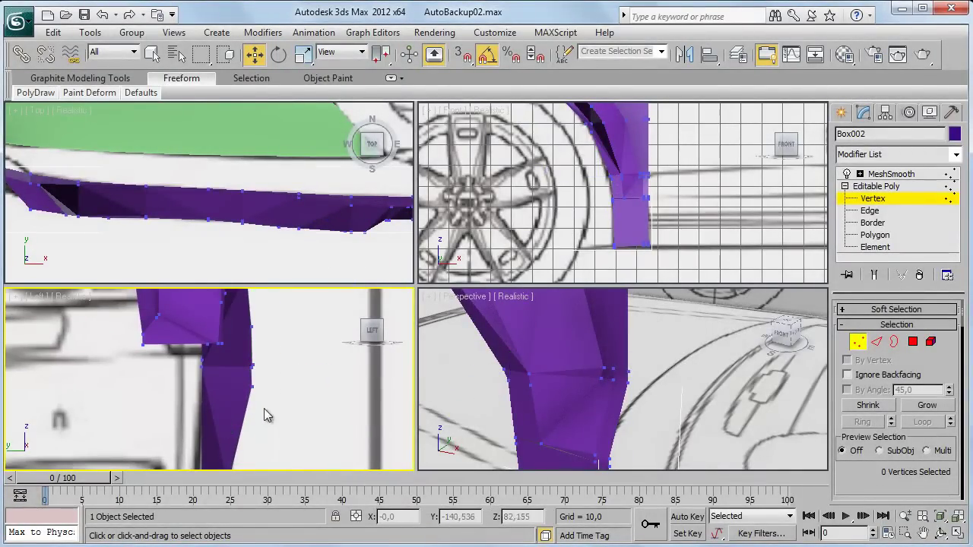
left_click_drag(297, 373, 277, 373)
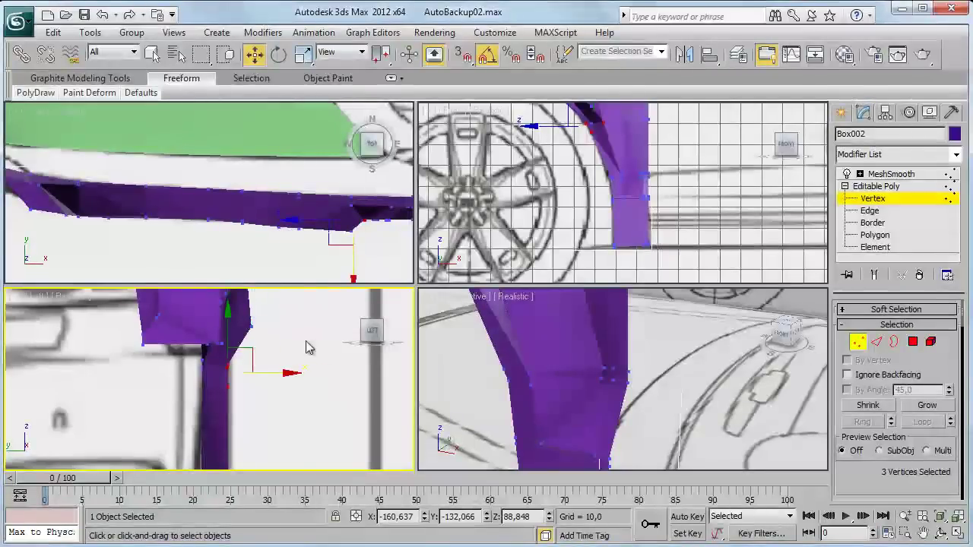
- Move Vertex 64 on the fender along X to match the reference
middle_click_drag(304, 343, 278, 404)
left_click(260, 398)
left_click_drag(296, 399, 275, 398)
middle_click_drag(275, 398, 300, 425)
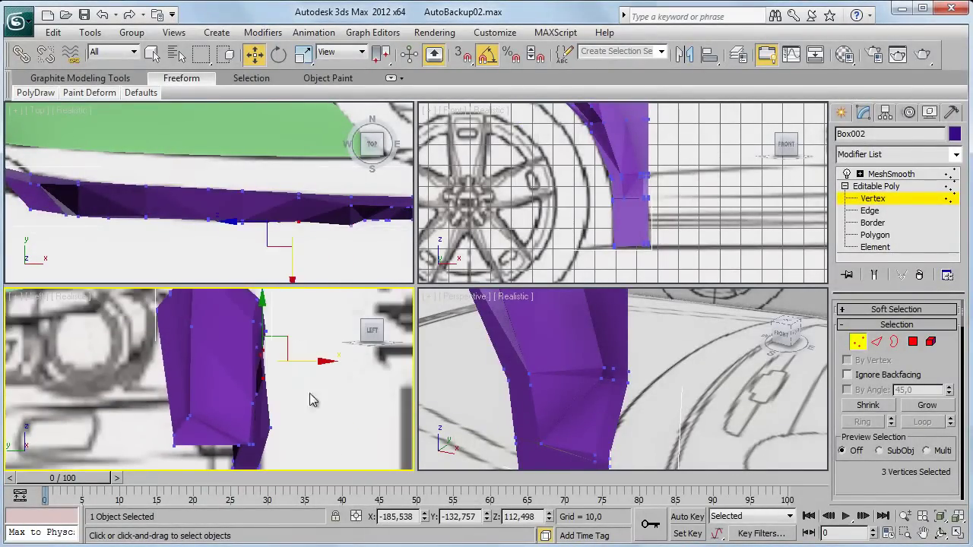
left_click_drag(306, 429, 291, 432)
- In the Top view, move the fender's top-edge vertices along Y toward the hood
middle_click(251, 227)
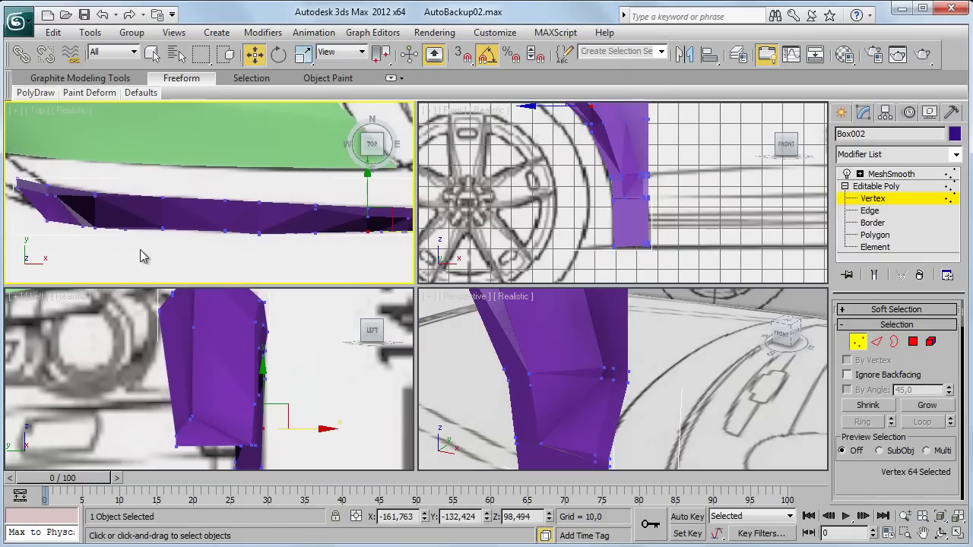
left_click_drag(43, 226, 42, 222)
scroll(174, 208, "up", 3)
left_click_drag(179, 156, 176, 171)
scroll(117, 207, "up", 2)
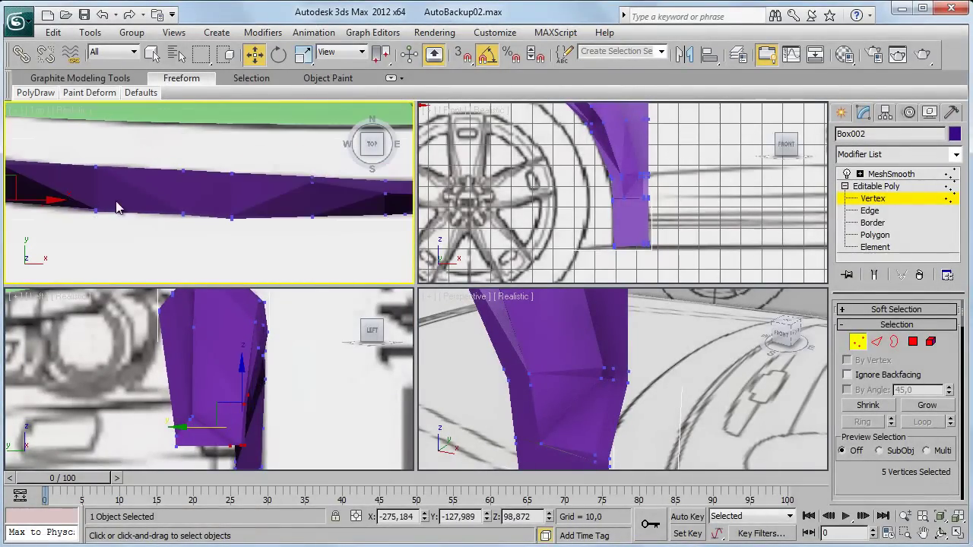
- Select the vertices at the fender's front end and shift them along Y to fit the hood
left_click(230, 216)
left_click_drag(335, 232, 284, 218)
middle_click_drag(323, 237, 311, 245)
left_click_drag(289, 196, 289, 198)
scroll(226, 219, "down", 1)
left_click_drag(225, 240, 193, 225, "ctrl")
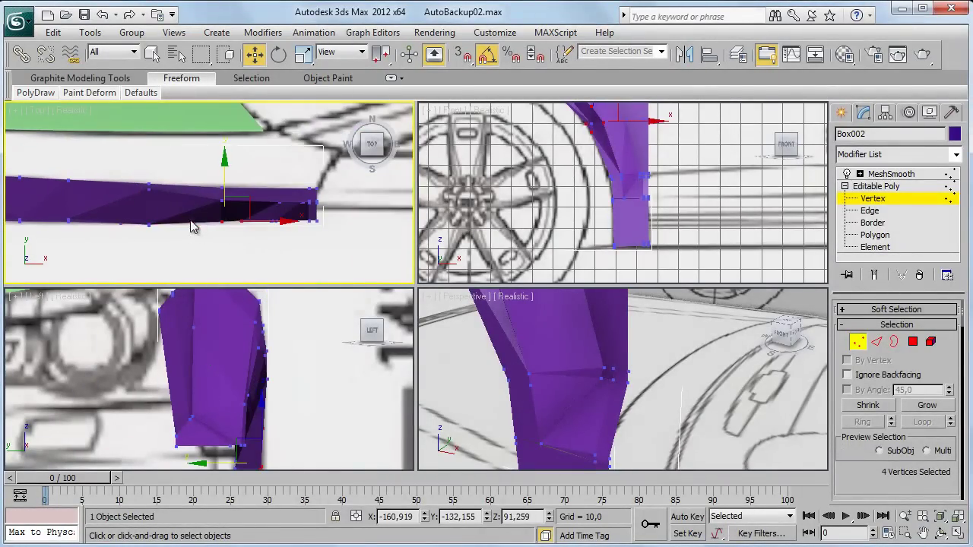
left_click_drag(228, 189, 232, 193)
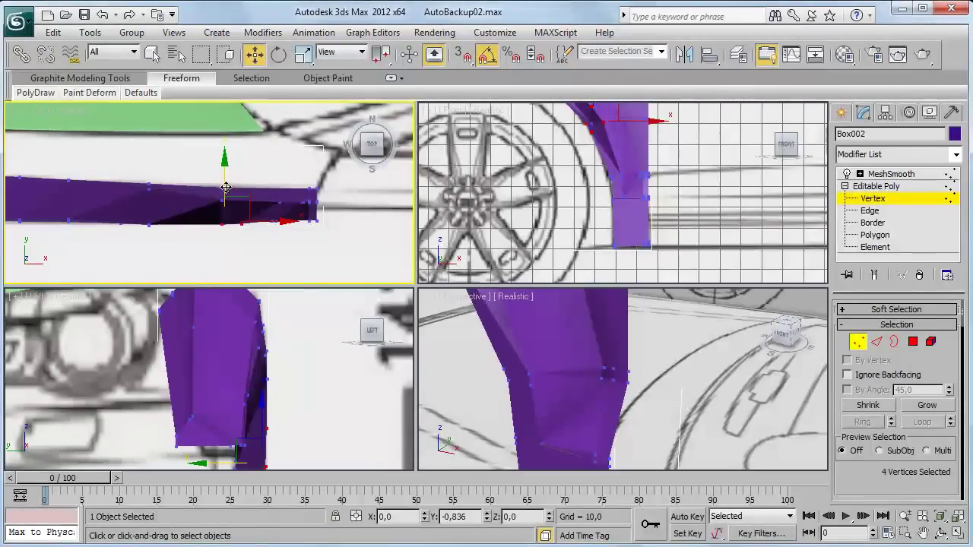
- Push the lower leg vertices outward, then undo the overshooting move
scroll(684, 196, "up", 2)
scroll(684, 195, "up", 1)
scroll(602, 203, "up", 1)
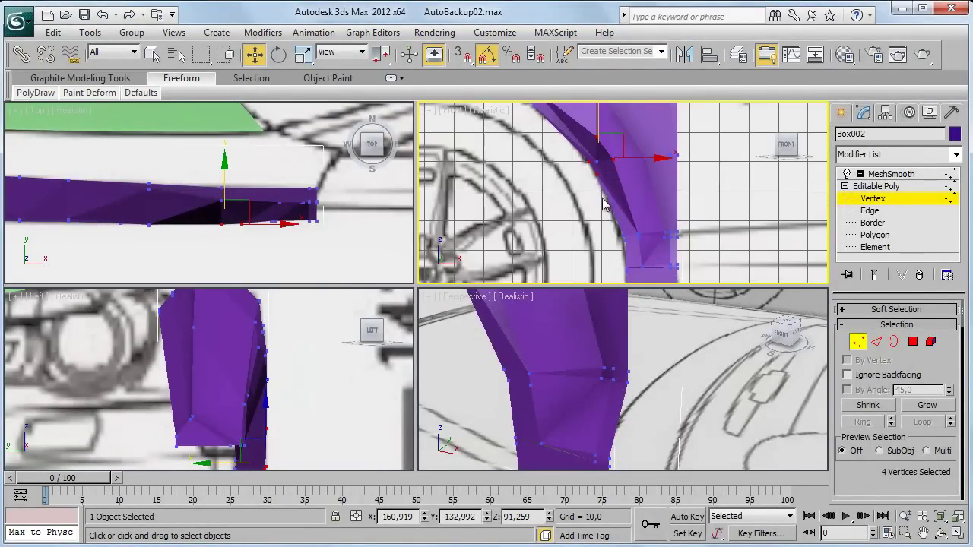
left_click(592, 169)
scroll(288, 390, "up", 2)
scroll(304, 399, "up", 2)
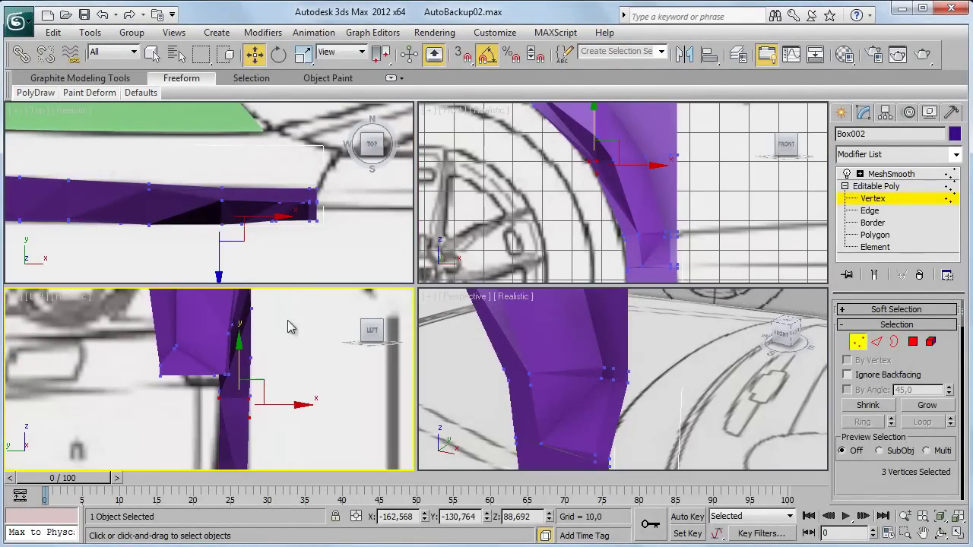
left_click_drag(287, 405, 327, 411)
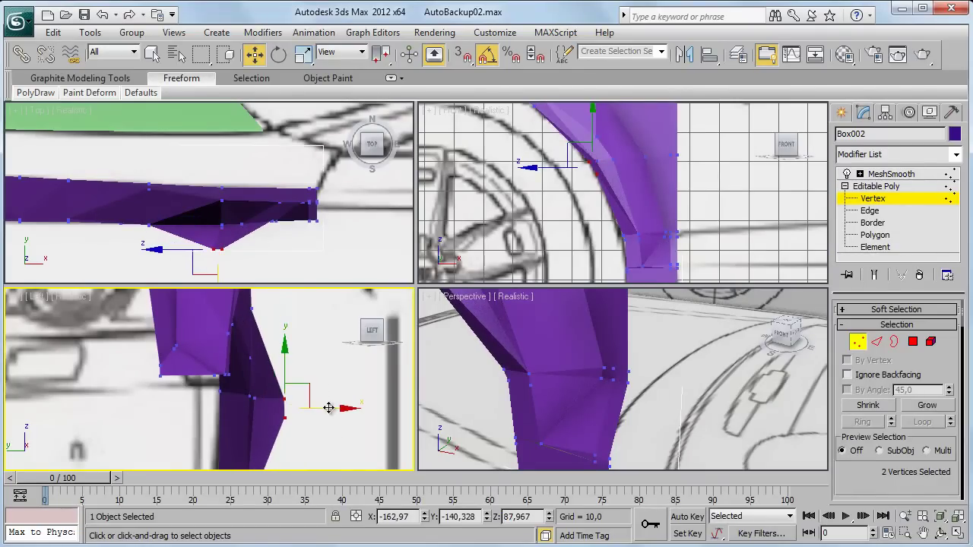
key("ctrl+z")
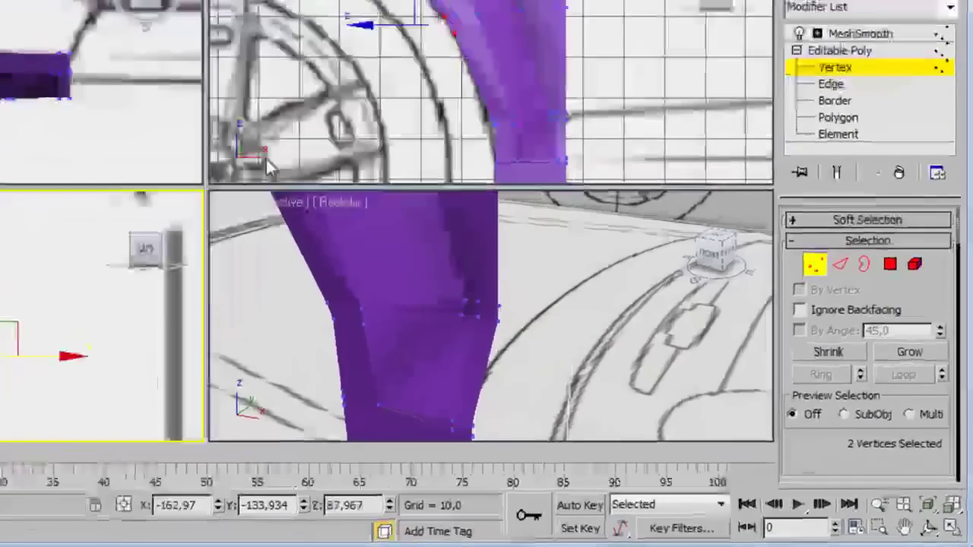
- Orbit the Perspective view around the selection to check the MeshSmooth result on the fender arch
right_click(624, 373)
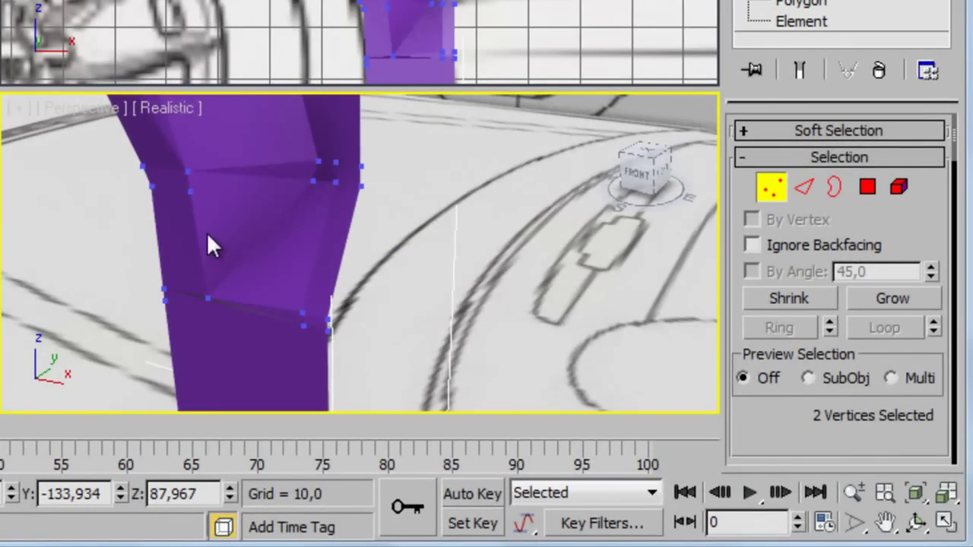
mouse_move(271, 277)
middle_mouse_down("alt")
mouse_move(424, 352)
mouse_move(380, 304)
middle_mouse_up("alt")
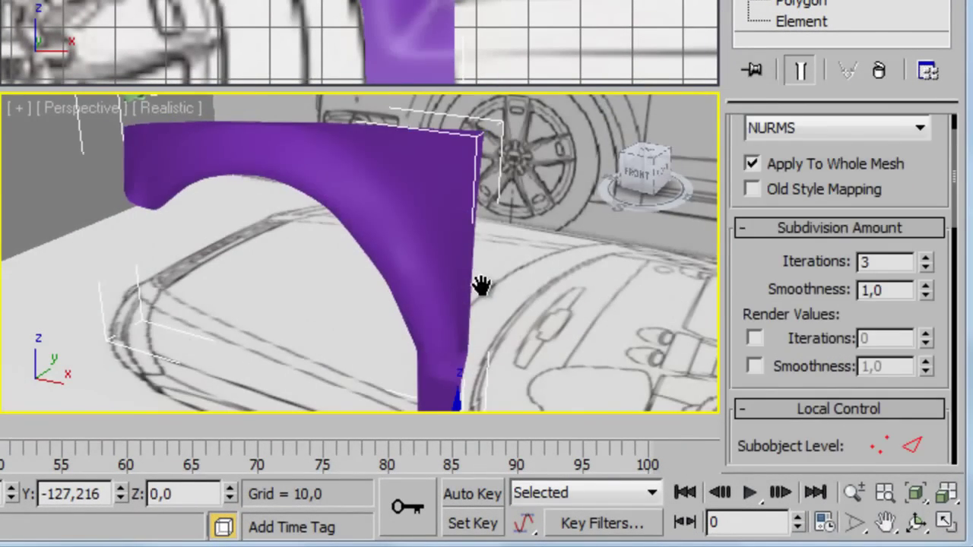
middle_click_drag(477, 282, 431, 275, "alt")
scroll(431, 274, "up", 3)
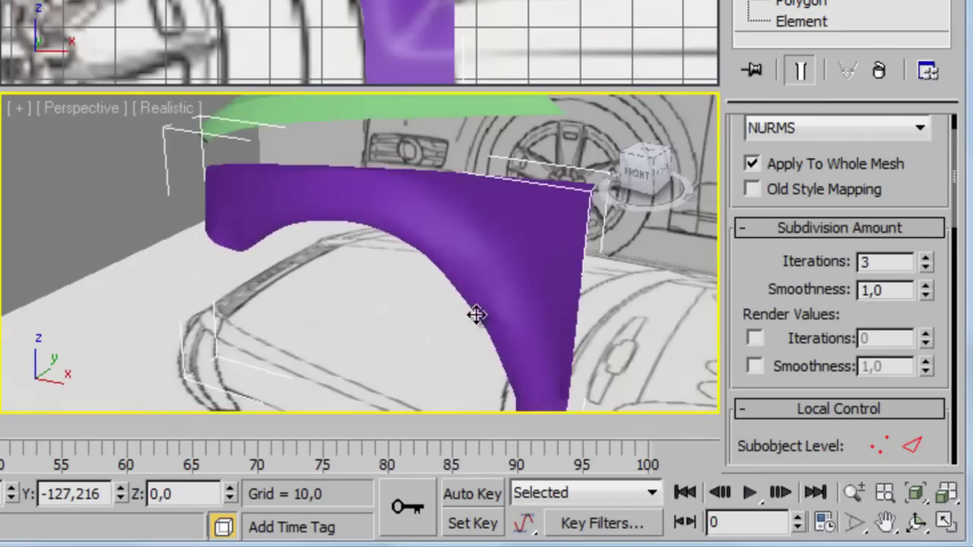
left_click(915, 523)
mouse_move(357, 250)
left_mouse_down()
mouse_move(434, 271)
mouse_move(582, 239)
mouse_move(563, 190)
mouse_move(413, 180)
mouse_move(365, 200)
mouse_move(447, 316)
mouse_move(408, 288)
left_mouse_up()
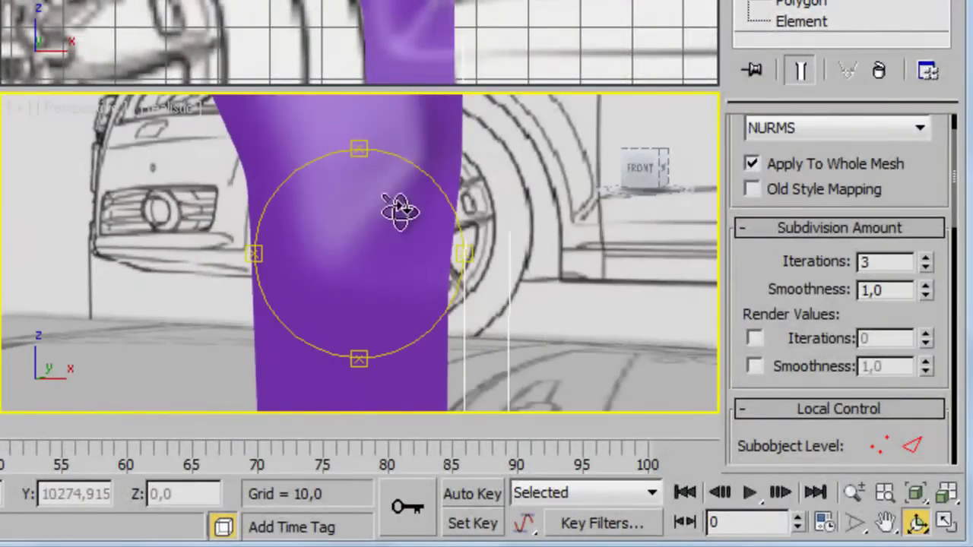
- Back at Vertex level, nudge Vertex 77 on the front leg to Y -126.593, Z 66.13
key("1")
middle_click_drag(434, 221, 537, 292)
left_click(450, 272)
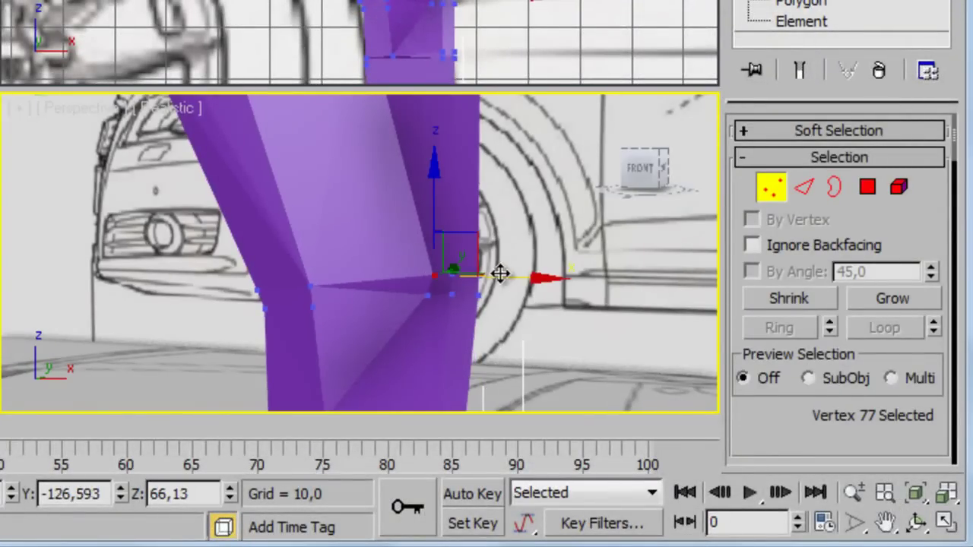
left_click_drag(495, 275, 488, 272)
- Turn on Show End Result and frame the fender under the hood
left_click(800, 70)
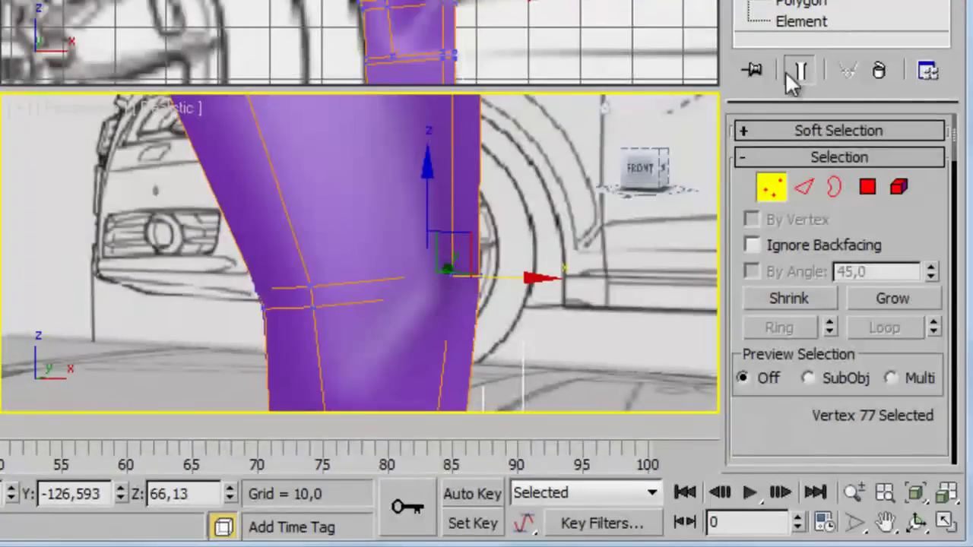
mouse_move(456, 251)
middle_mouse_down("alt")
mouse_move(445, 304)
mouse_move(443, 271)
mouse_move(349, 251)
middle_mouse_up("alt")
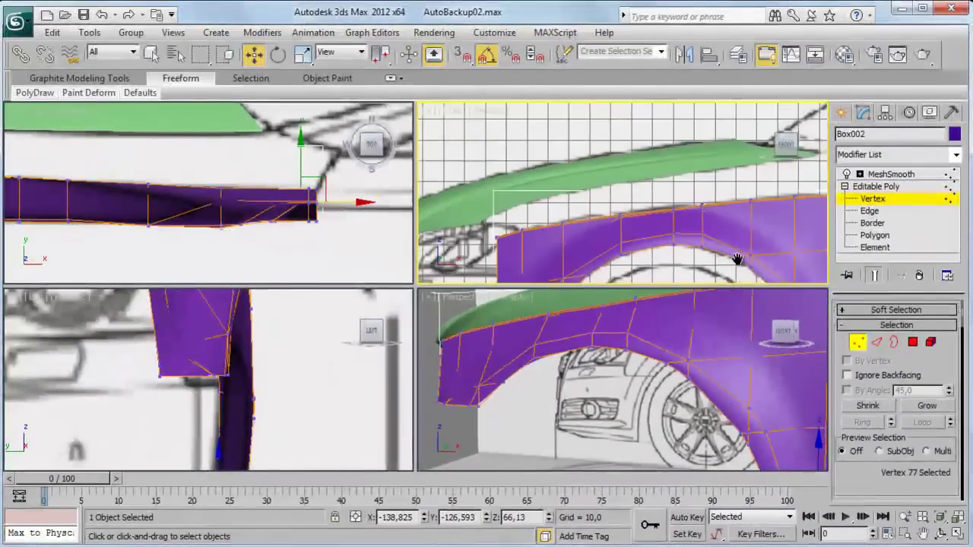
middle_click_drag(668, 228, 681, 196)
- Box-select the fender's top-edge vertices and move them to follow the hood line
left_click(869, 212)
key("1")
mouse_move(516, 227)
left_mouse_down()
mouse_move(479, 199)
mouse_move(495, 178)
mouse_move(606, 175)
left_mouse_up()
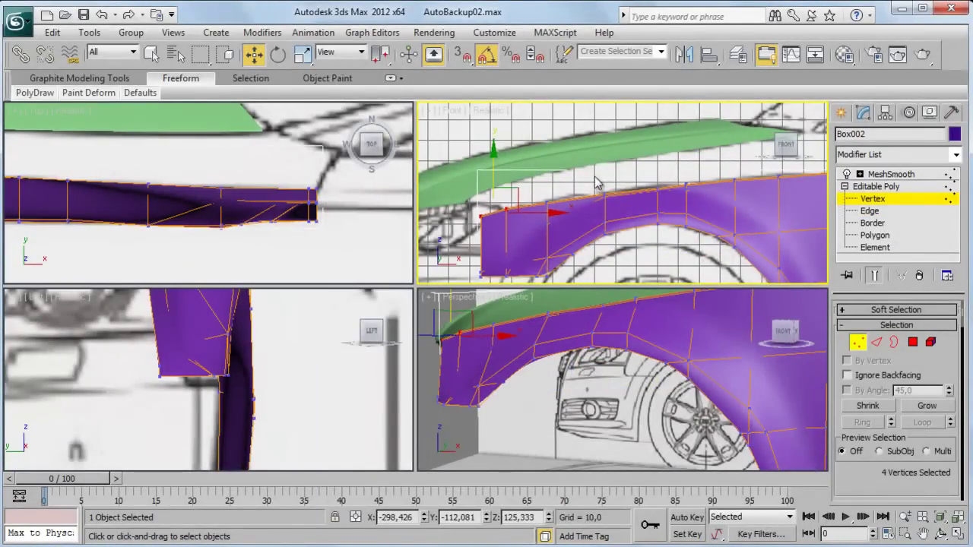
mouse_move(606, 164)
left_mouse_down()
mouse_move(659, 158)
mouse_move(686, 184)
mouse_move(684, 154)
left_mouse_up()
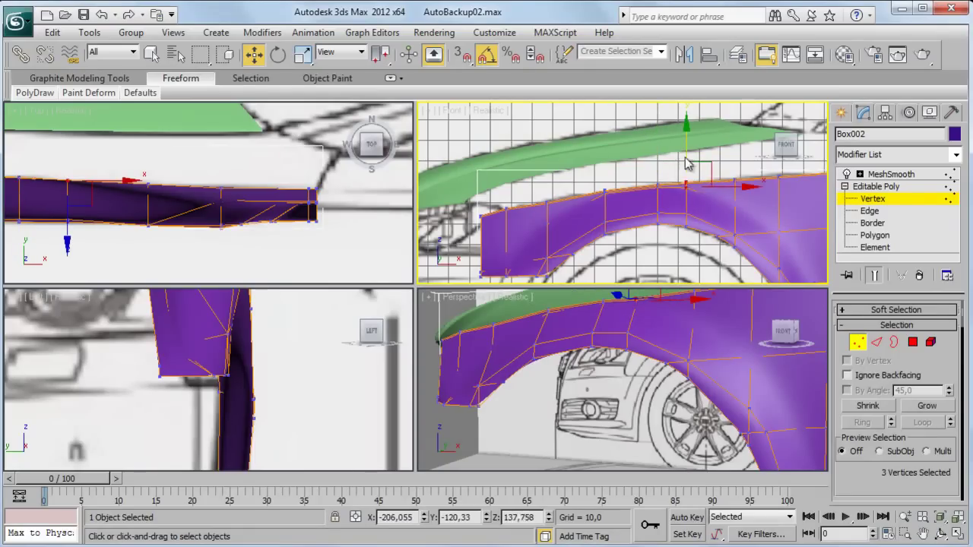
scroll(668, 210, "up", 3)
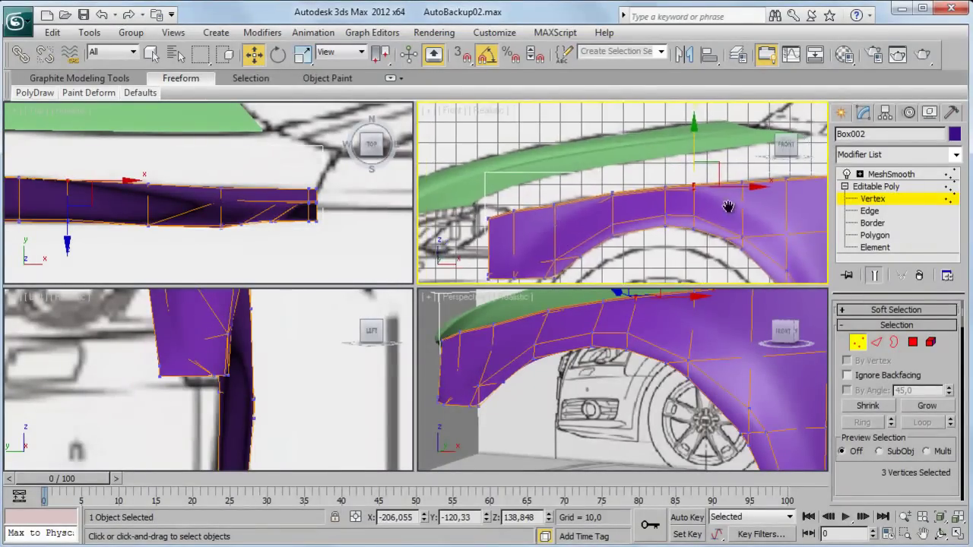
- Raise the front top corner vertex 39 to Y -117.132, Z 101.095
left_click(577, 200)
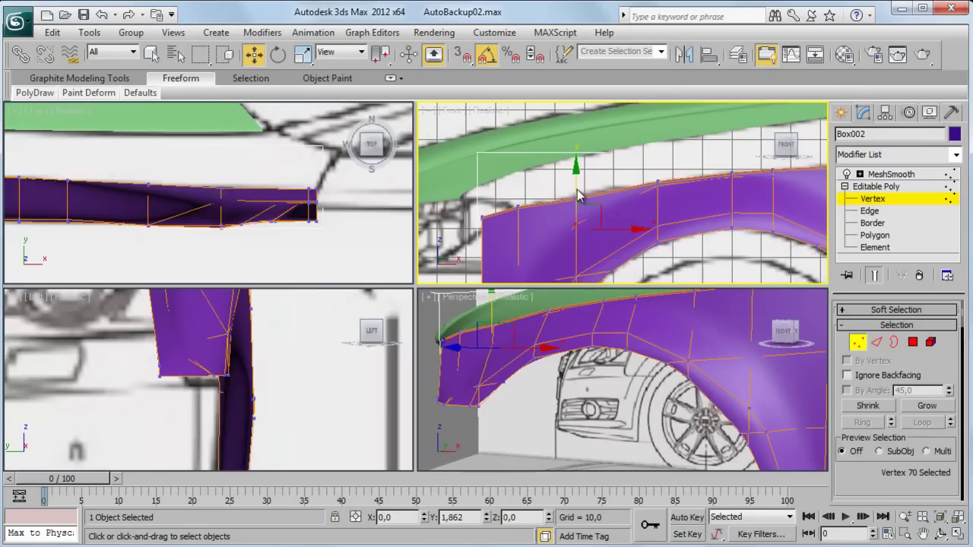
middle_click_drag(578, 200, 594, 175)
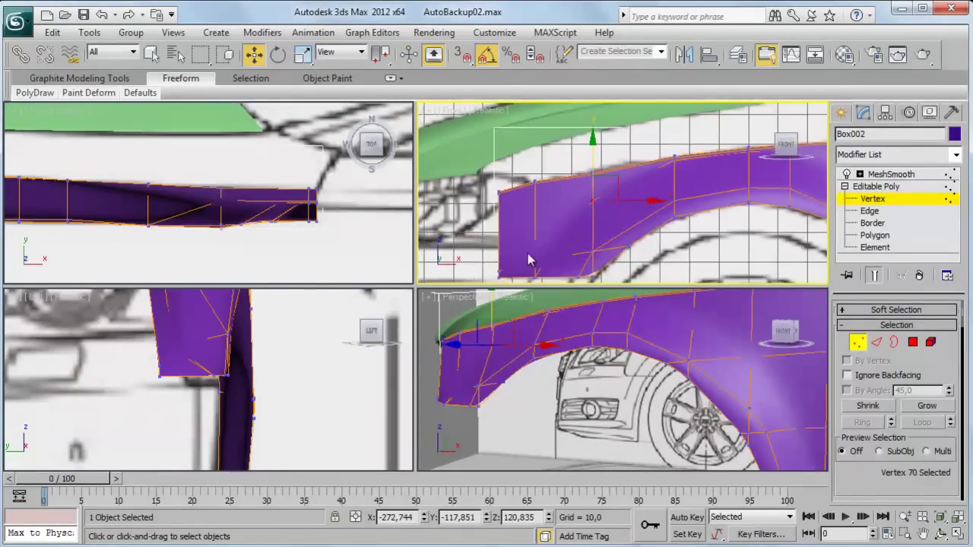
left_click(538, 268)
left_click_drag(532, 215, 534, 213)
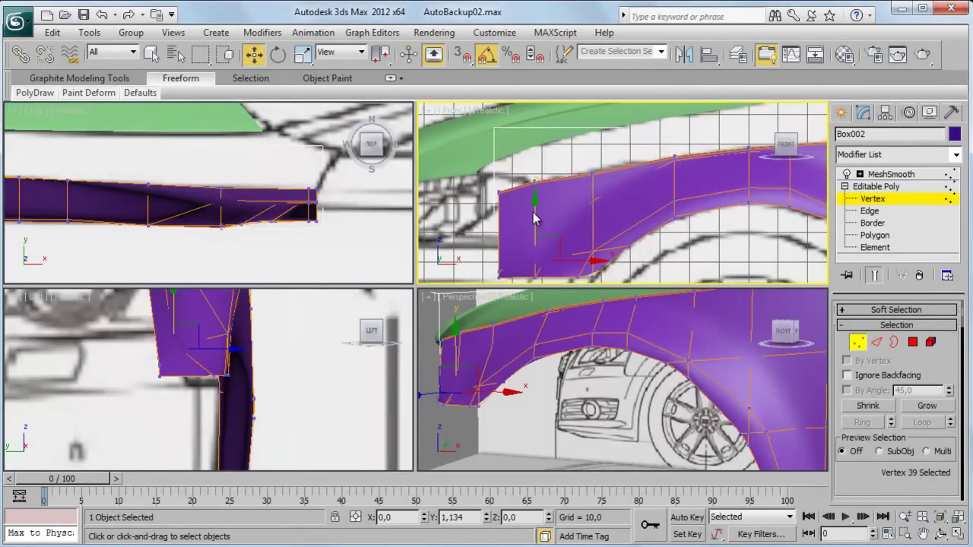
scroll(185, 436, "down", 2)
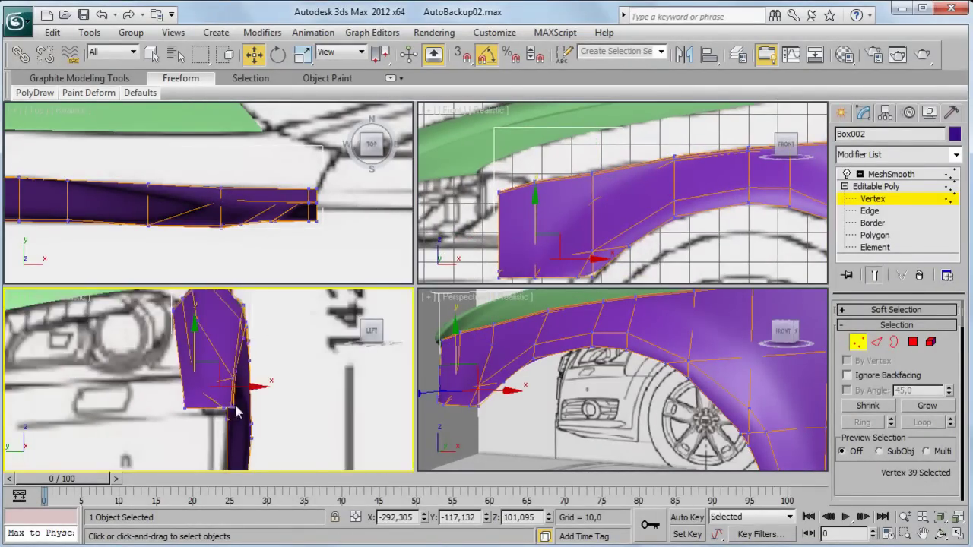
scroll(237, 417, "down", 2)
scroll(676, 199, "down", 2)
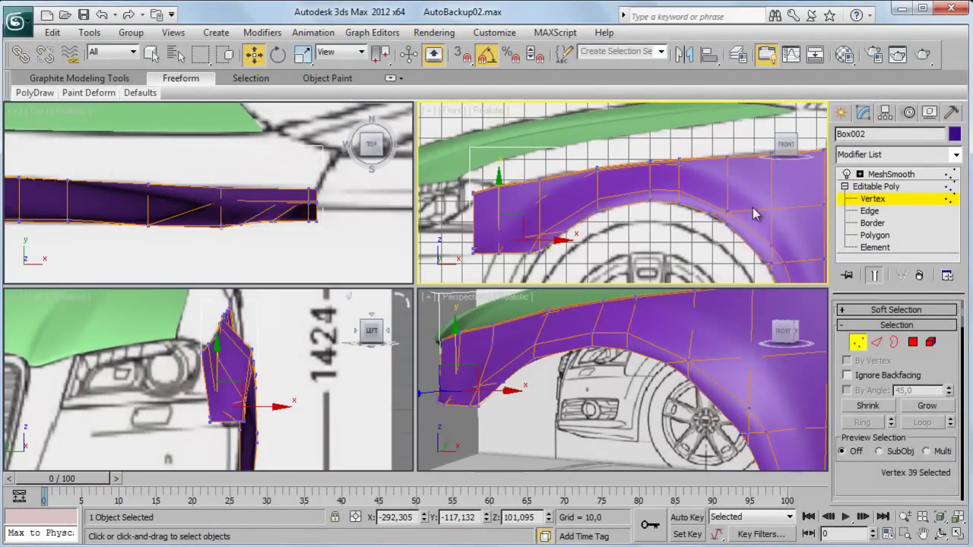
middle_click_drag(753, 214, 661, 159)
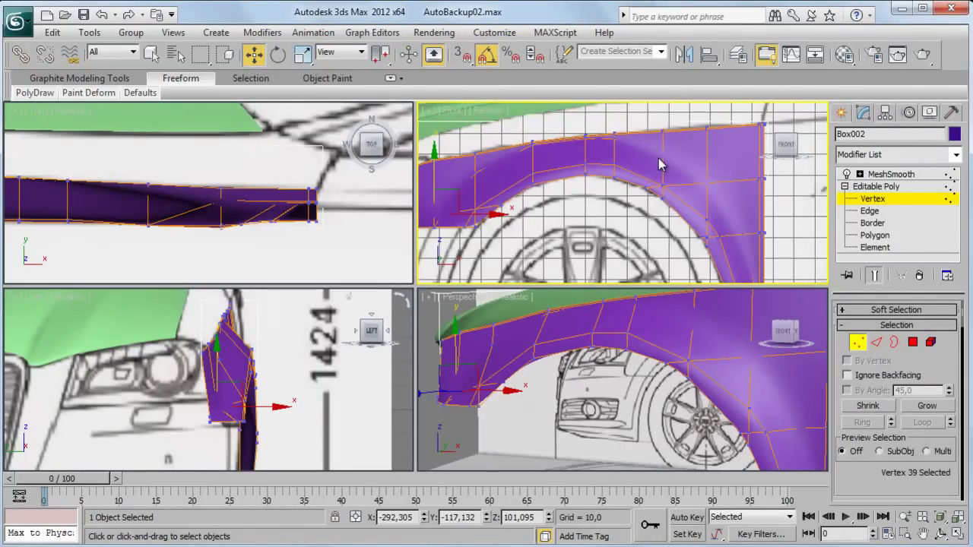
- At Edge level, select a top edge of the fender and extend it to the whole loop
key("2")
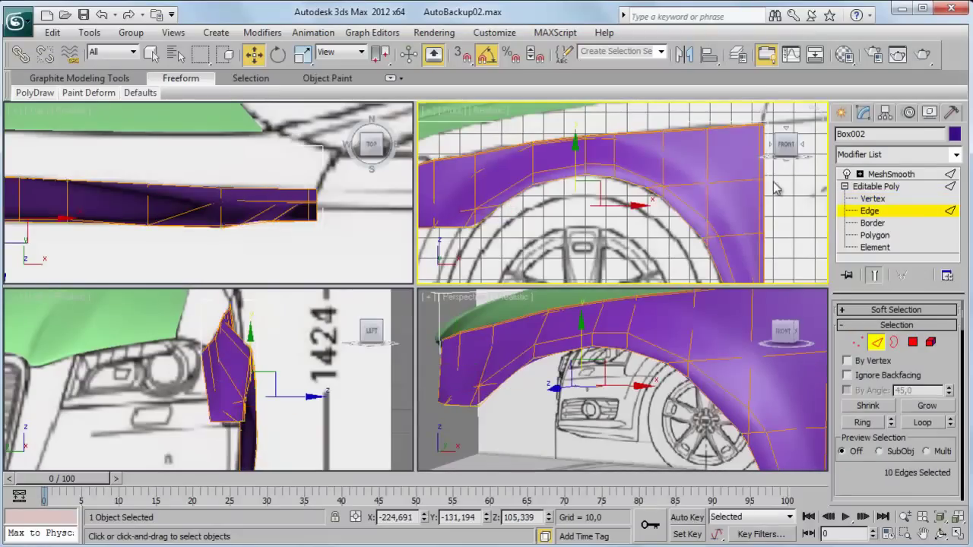
middle_click_drag(735, 185, 621, 170)
scroll(621, 170, "up", 2)
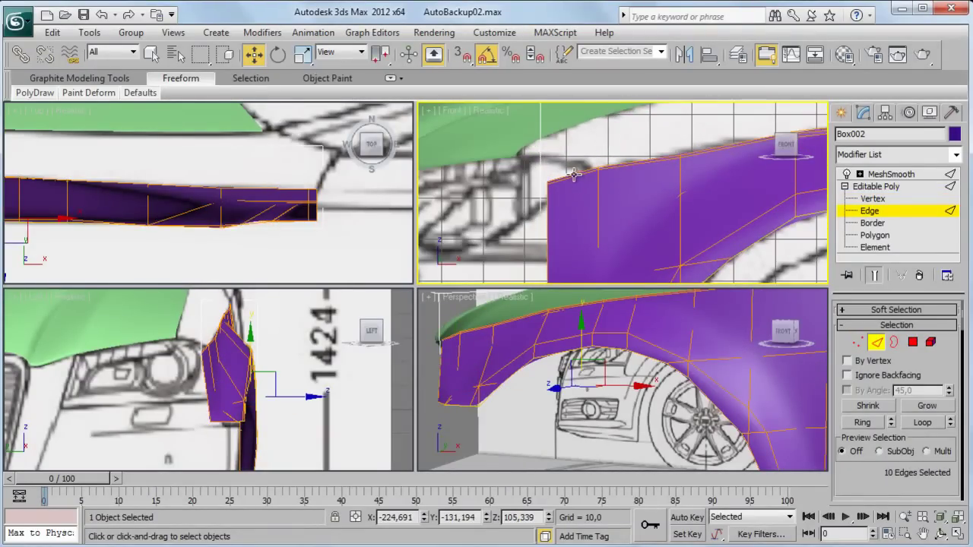
left_click(574, 175)
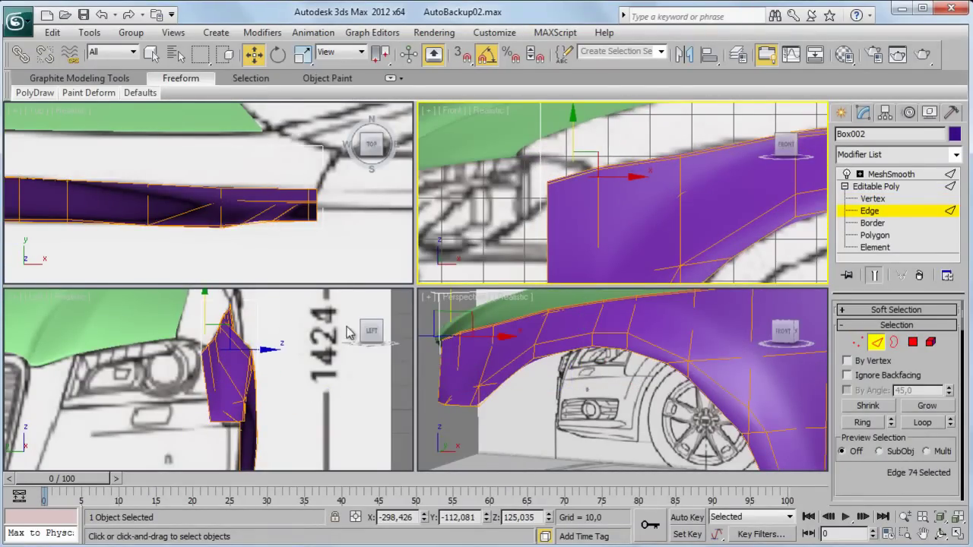
scroll(751, 192, "down", 2)
scroll(751, 192, "down", 2)
scroll(751, 192, "down", 2)
scroll(722, 193, "up", 3)
scroll(681, 195, "up", 3)
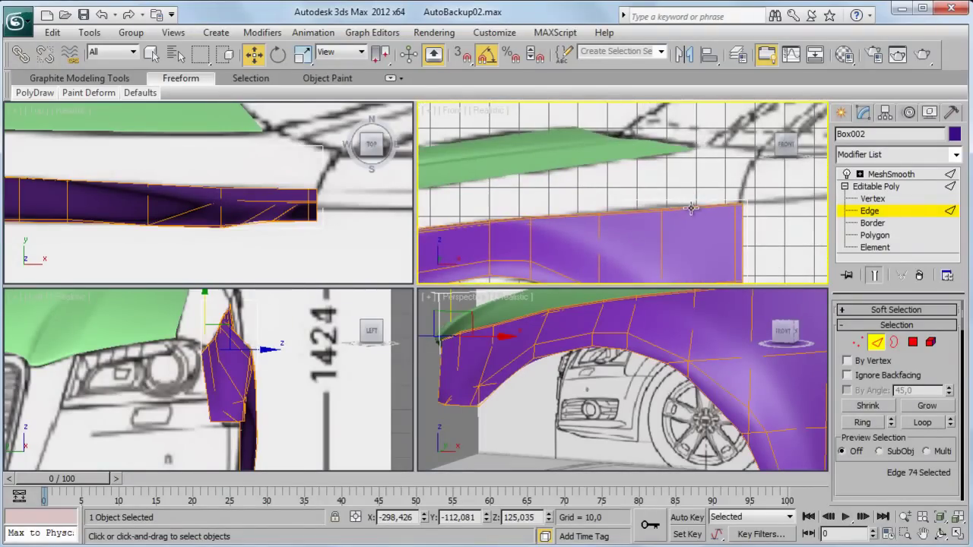
left_click(691, 207)
scroll(695, 206, "up", 3)
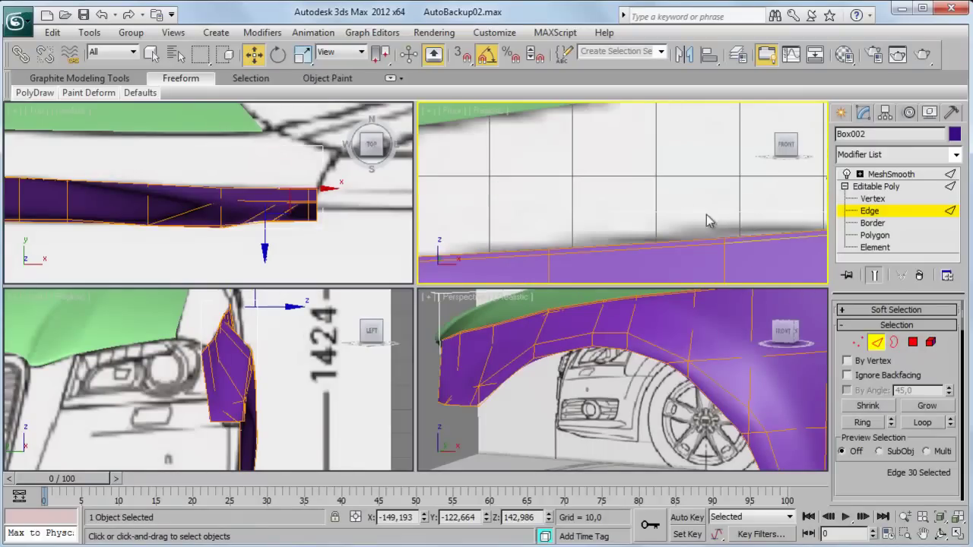
left_click(688, 241, "ctrl")
middle_click_drag(626, 246, 694, 230)
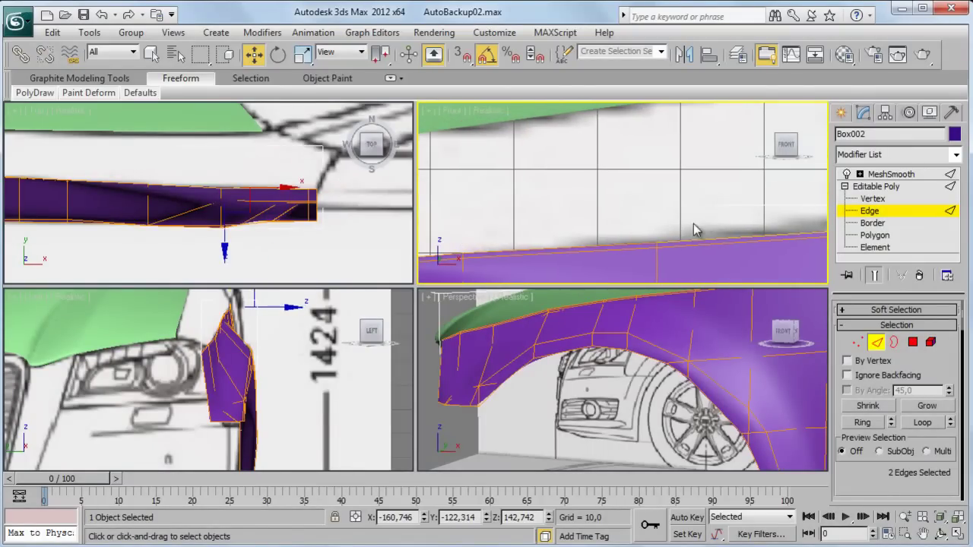
left_click(922, 422)
- Lift the top edge loop in Front view, then shift it sideways and up in Left view
scroll(634, 191, "down", 3)
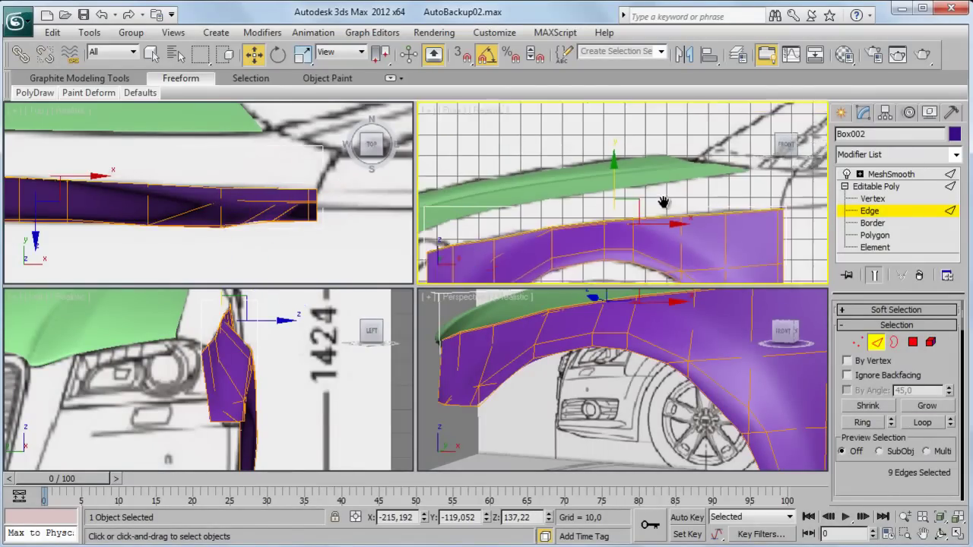
scroll(662, 206, "down", 2)
left_click_drag(672, 204, 671, 174)
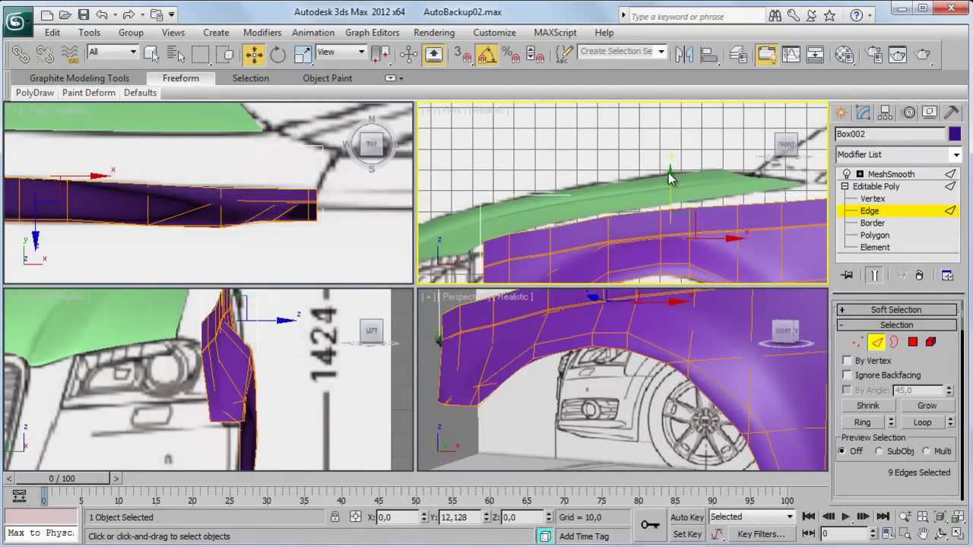
middle_click_drag(298, 342, 321, 402)
left_click_drag(298, 343, 239, 344)
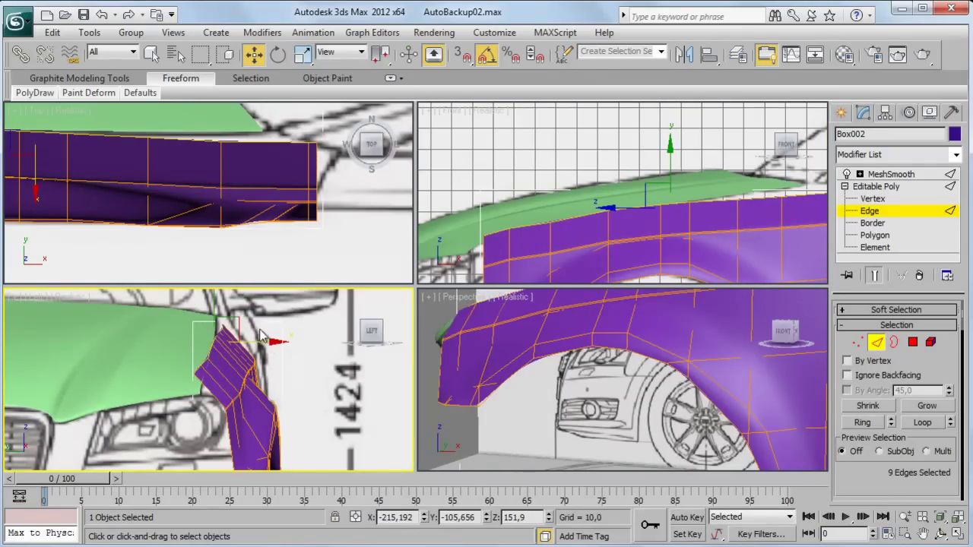
left_click_drag(214, 308, 297, 294)
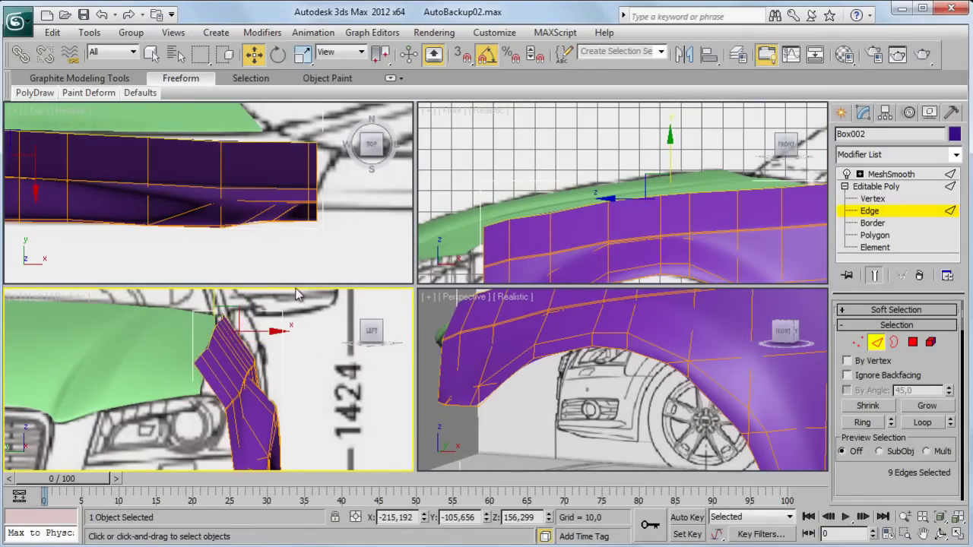
- Return to Vertex level and select the vertices at the fender's front top
left_click(872, 198)
middle_click_drag(517, 212, 559, 225)
mouse_move(532, 171)
left_mouse_down()
mouse_move(562, 182)
mouse_move(531, 247)
left_mouse_up()
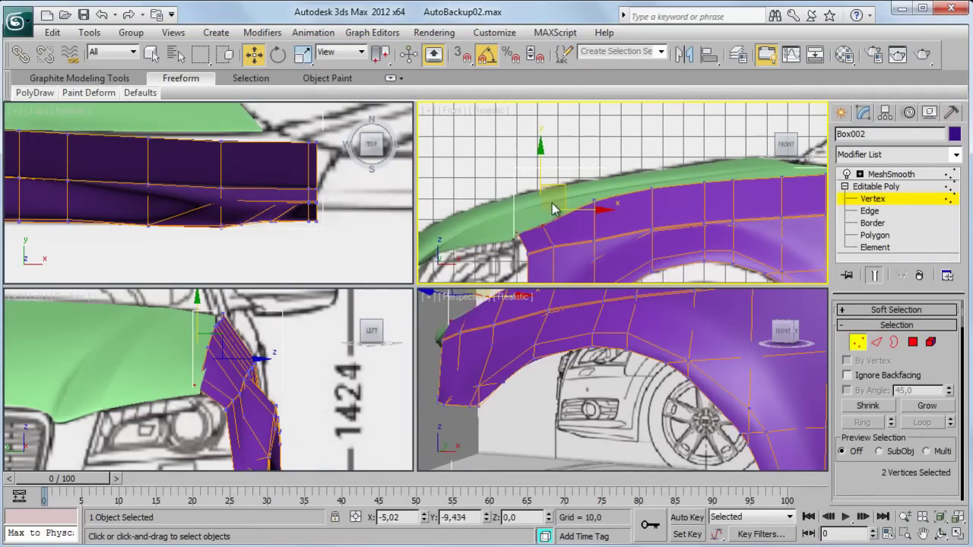
- Move the front top vertex and its neighbour so they meet the hood line
left_click_drag(541, 218, 621, 210)
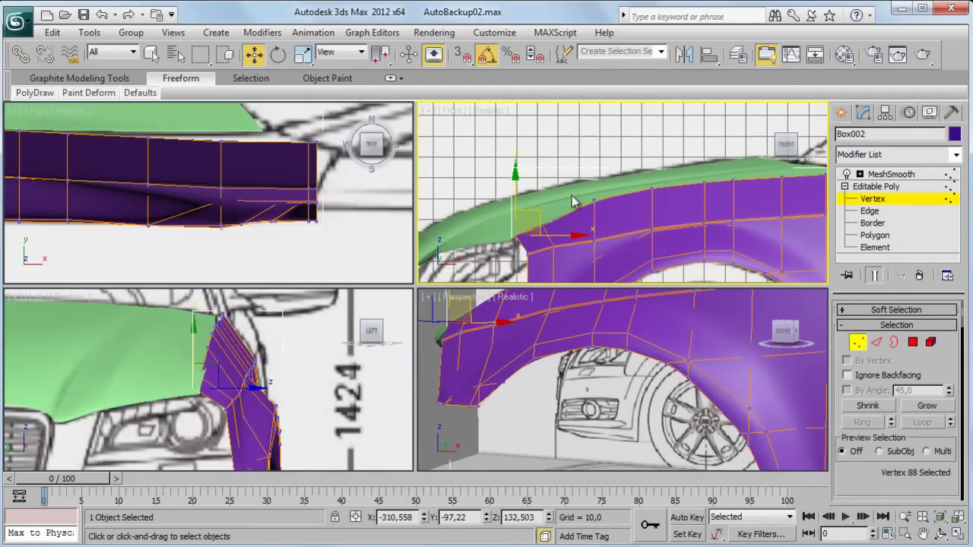
middle_click_drag(622, 210, 572, 222)
left_click_drag(563, 209, 591, 199)
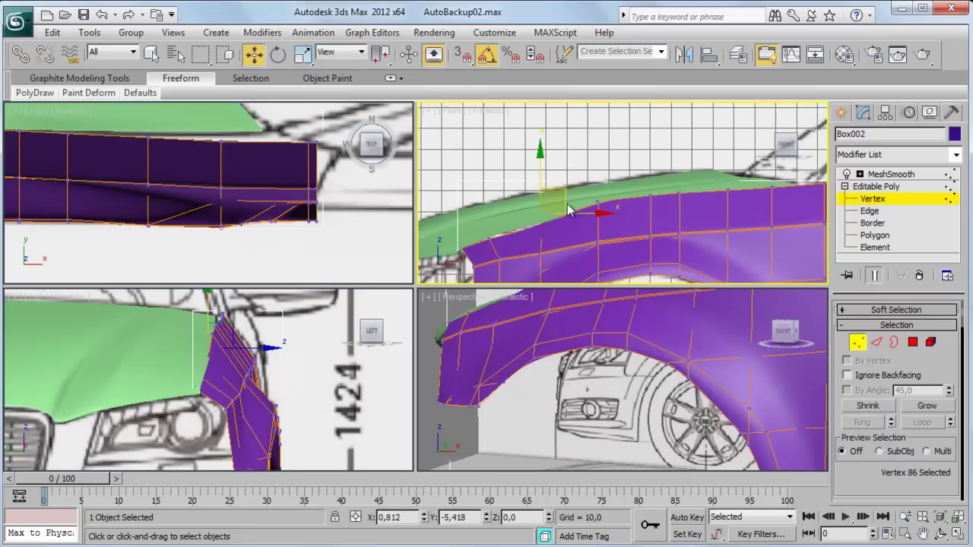
left_click(594, 212)
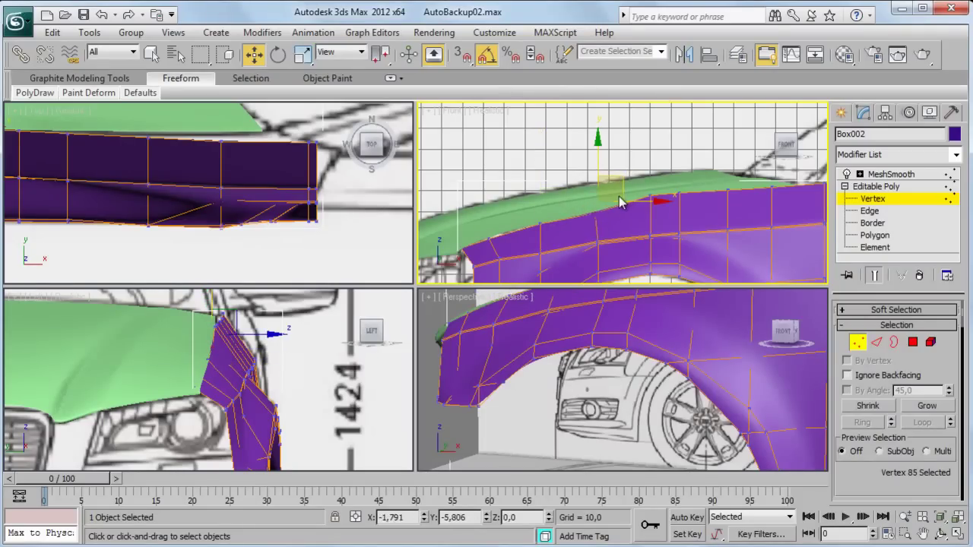
middle_click_drag(637, 194, 608, 192)
left_click_drag(608, 190, 615, 207)
- Raise further top-edge vertices against the hood and stretch the front top corner forward
left_click(628, 195)
mouse_move(608, 212)
left_mouse_down()
mouse_move(683, 173)
mouse_move(658, 165)
left_mouse_up()
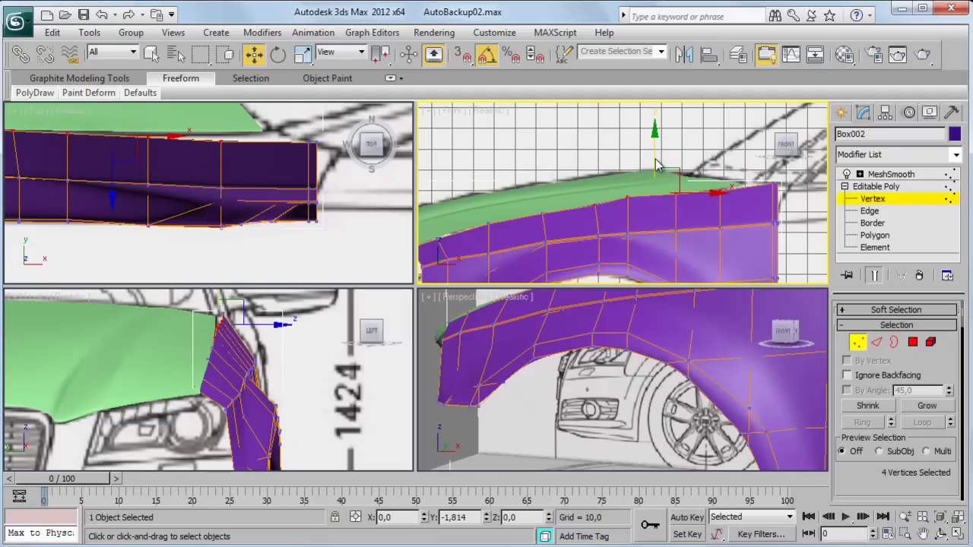
left_click(630, 167)
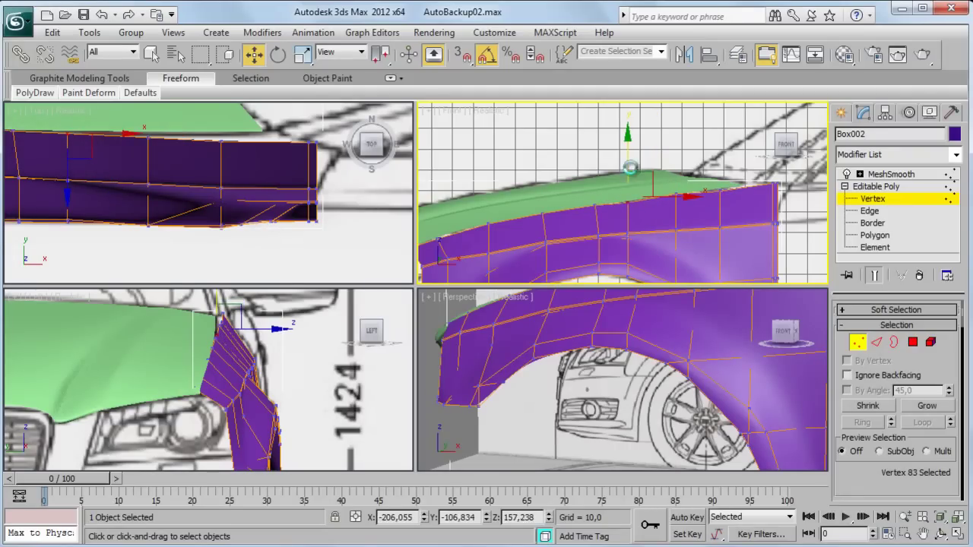
left_click(677, 200)
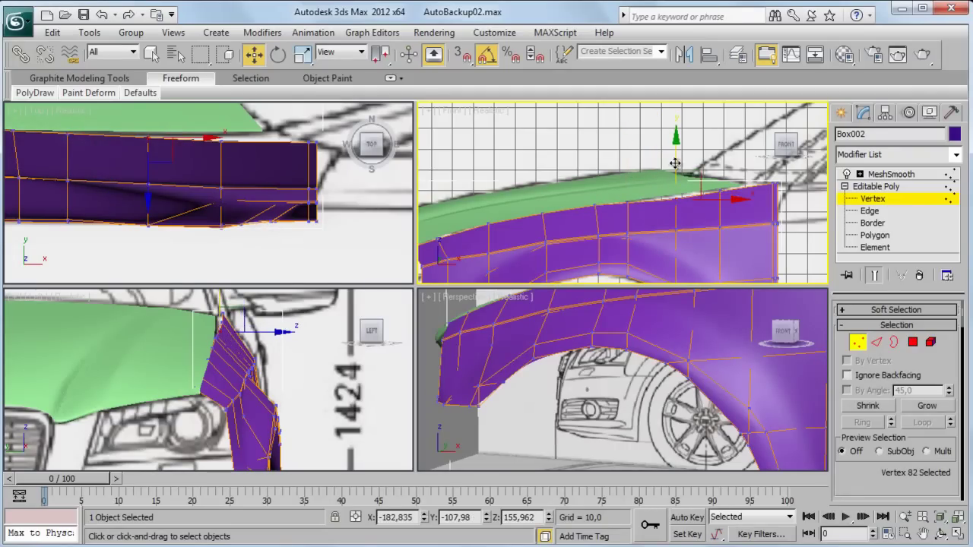
left_click_drag(675, 164, 674, 159)
left_click(596, 206)
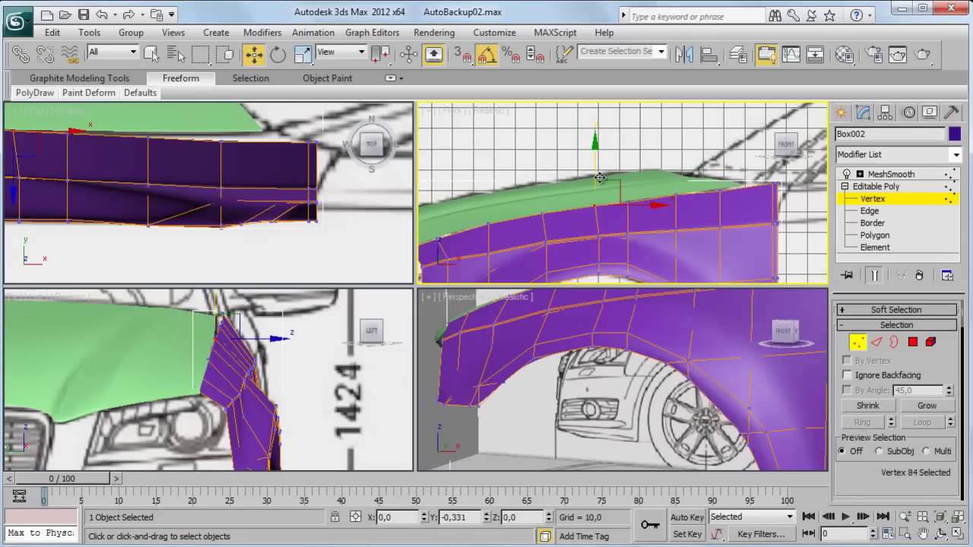
left_click(543, 215)
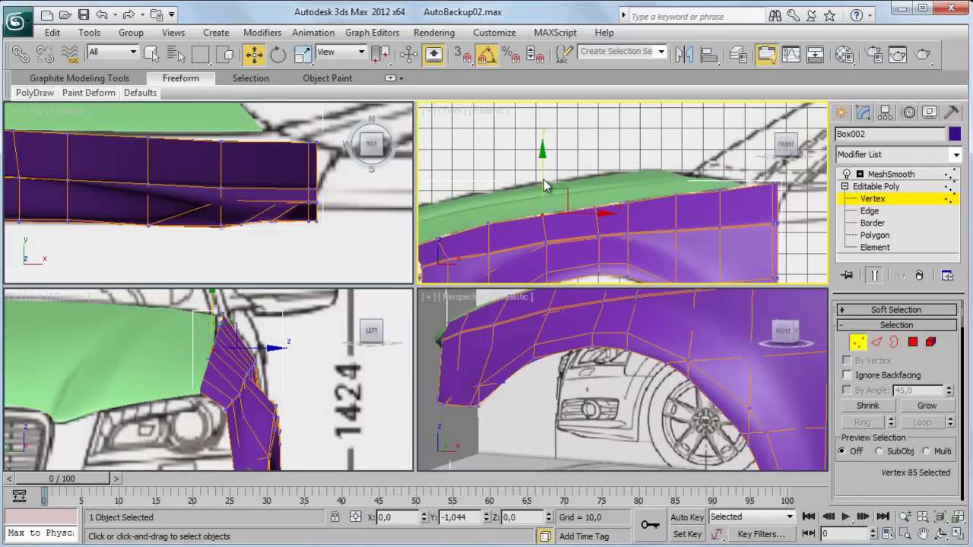
scroll(592, 194, "up", 1)
scroll(646, 201, "down", 1)
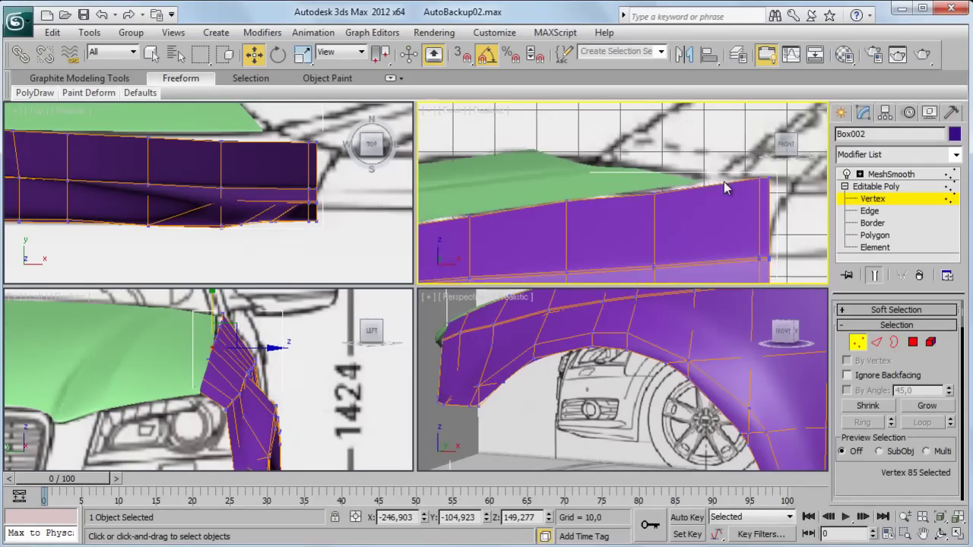
scroll(690, 211, "up", 1)
mouse_move(684, 200)
left_mouse_down()
mouse_move(709, 197)
mouse_move(672, 195)
left_mouse_up()
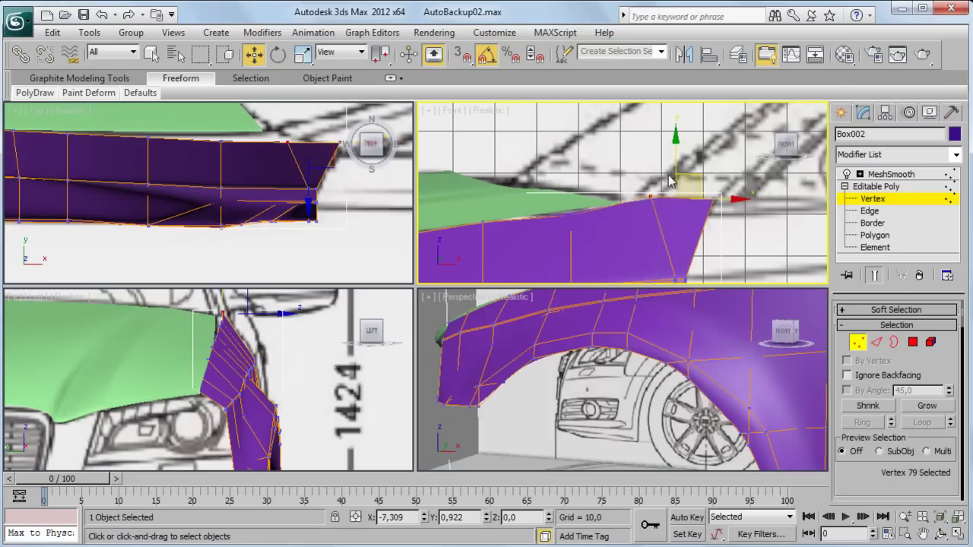
- In the Left view, pull the fender's tip vertices in to fit the hood outline
left_click_drag(559, 216, 592, 234)
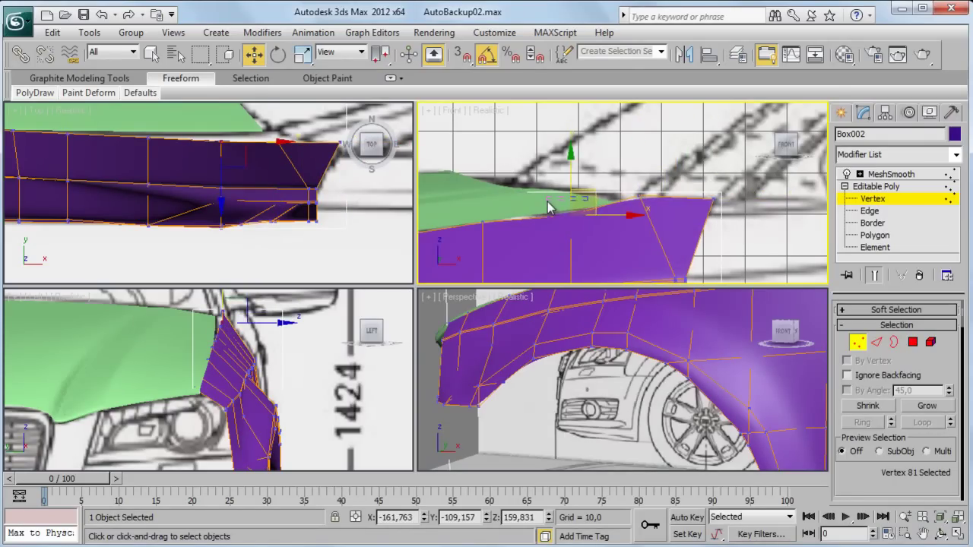
middle_click_drag(246, 314, 253, 338)
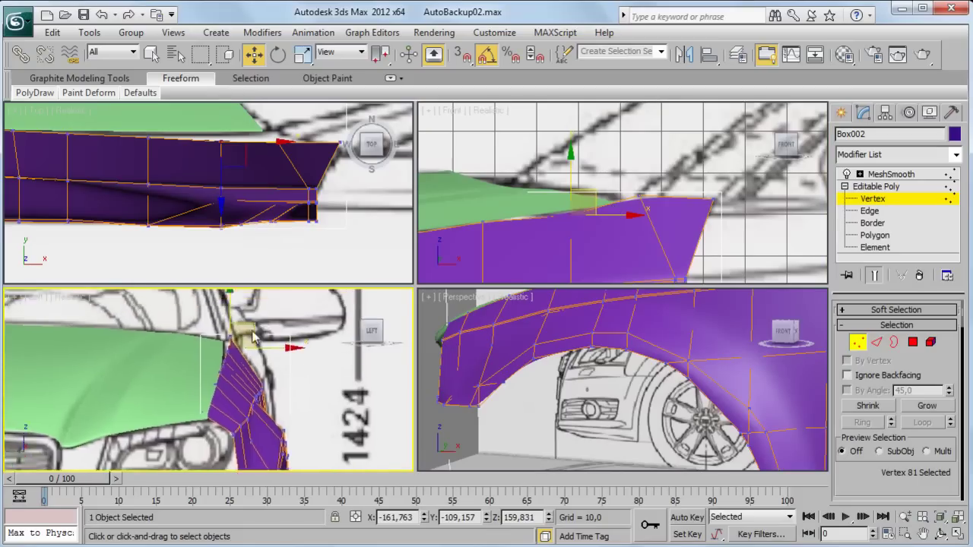
scroll(253, 338, "up", 2)
scroll(258, 341, "up", 2)
scroll(266, 350, "up", 1)
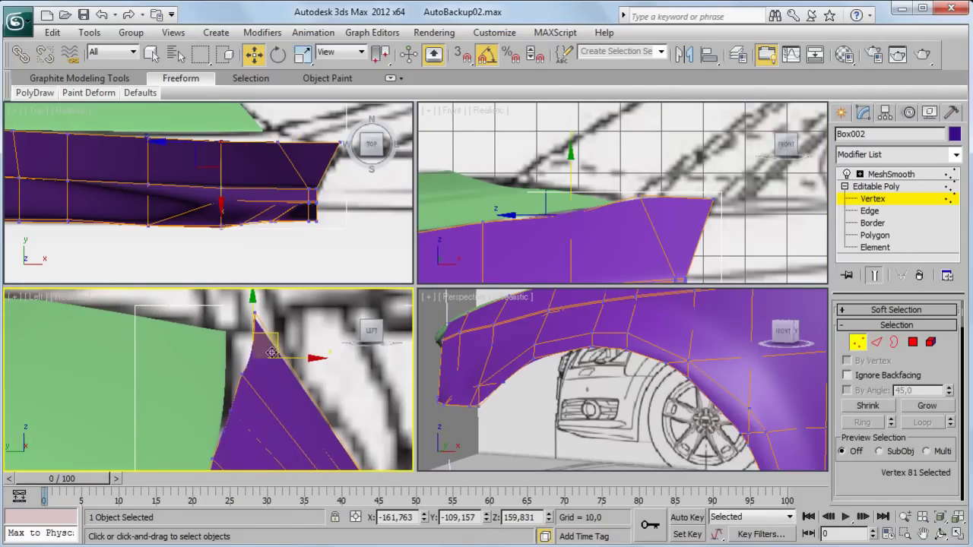
left_click_drag(271, 352, 265, 374)
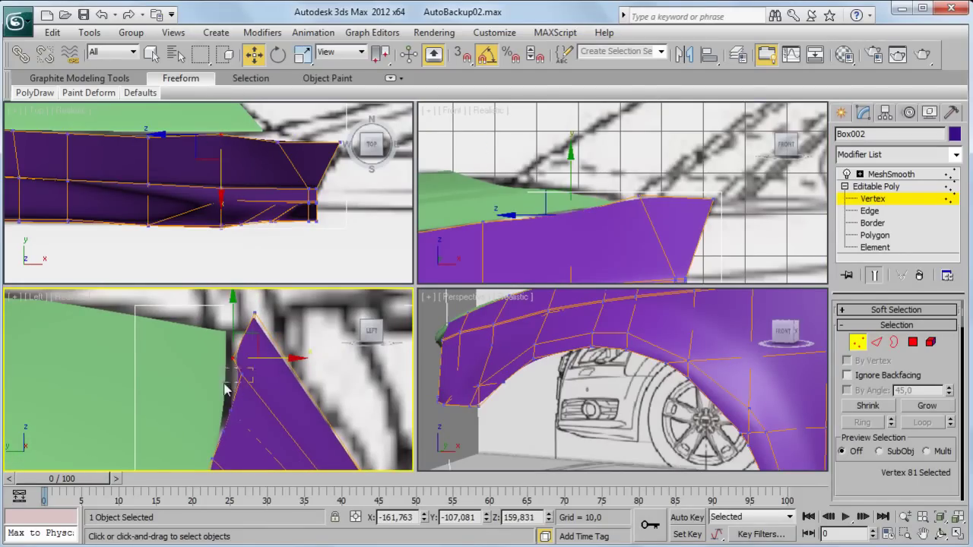
left_click(251, 371)
left_click_drag(279, 374, 275, 376)
left_click(230, 411)
mouse_move(252, 313)
left_mouse_down()
mouse_move(293, 335)
mouse_move(288, 319)
left_mouse_up()
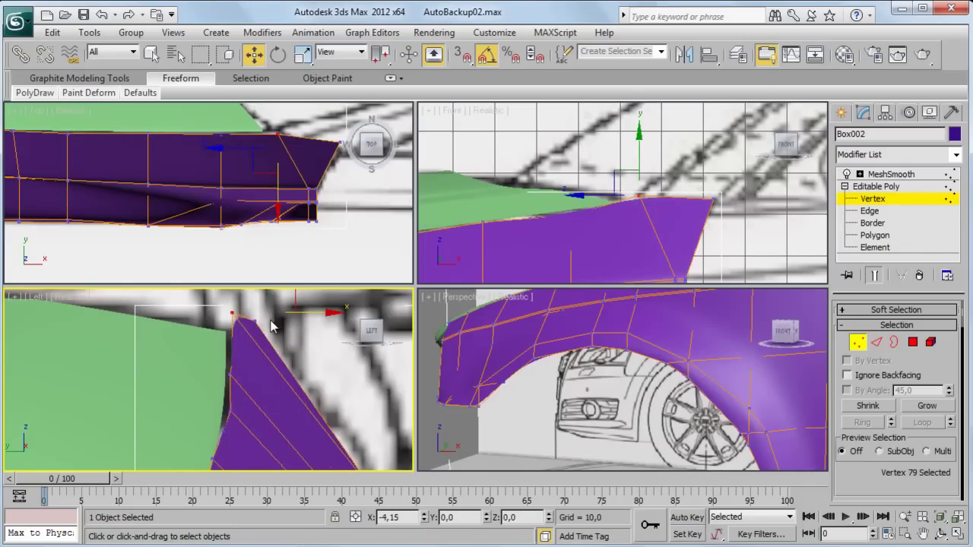
middle_click_drag(228, 311, 225, 344)
left_click_drag(224, 341, 228, 321)
- Select the fender's top edge loop and raise it slightly against the hood
key("2")
left_click(672, 205)
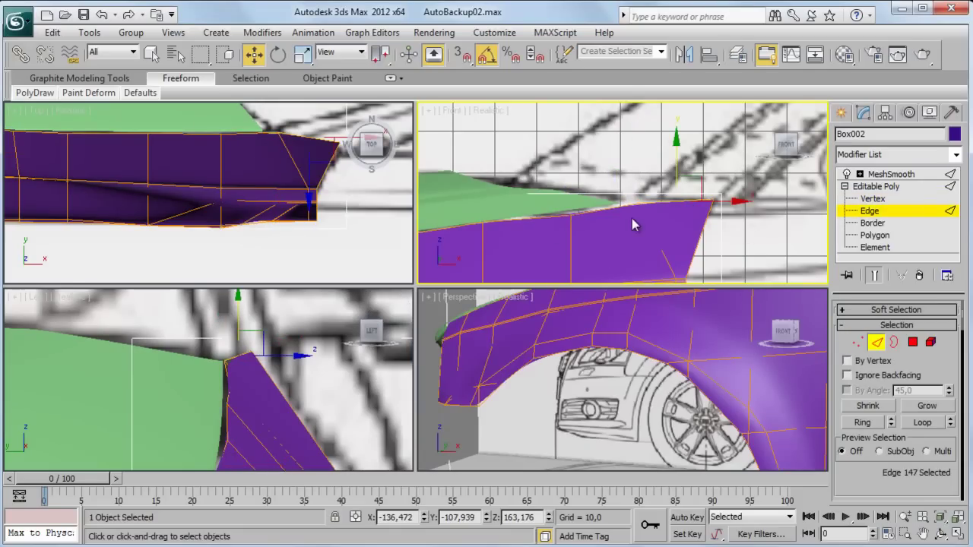
left_click(921, 423)
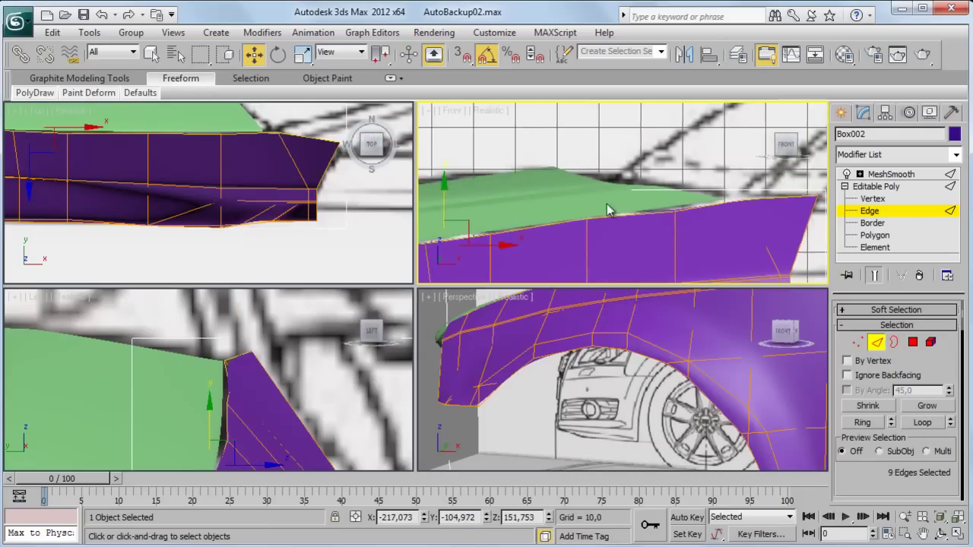
middle_click_drag(608, 211, 620, 199)
left_click_drag(620, 216, 620, 217)
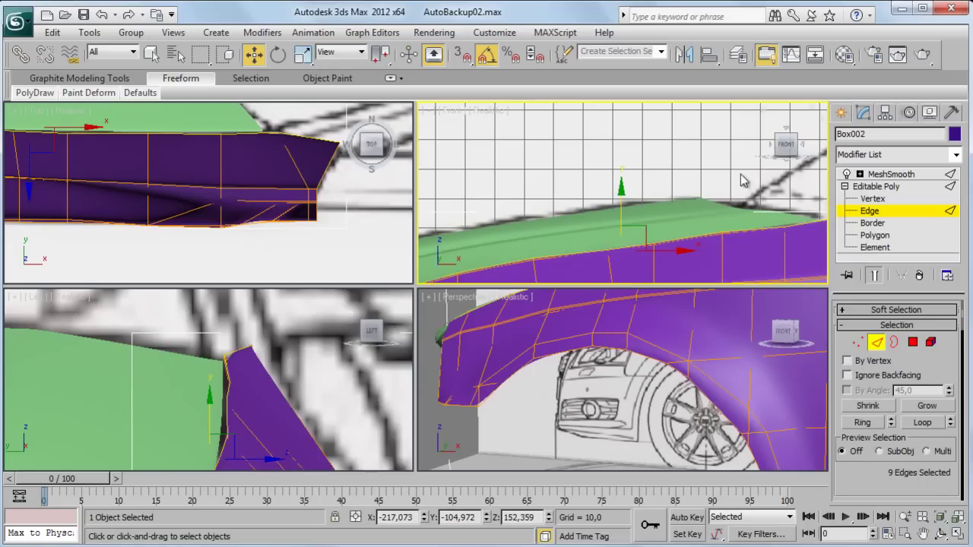
- Preview the MeshSmooth result in an orbited Perspective view, then return to Edge editing
left_click(886, 186)
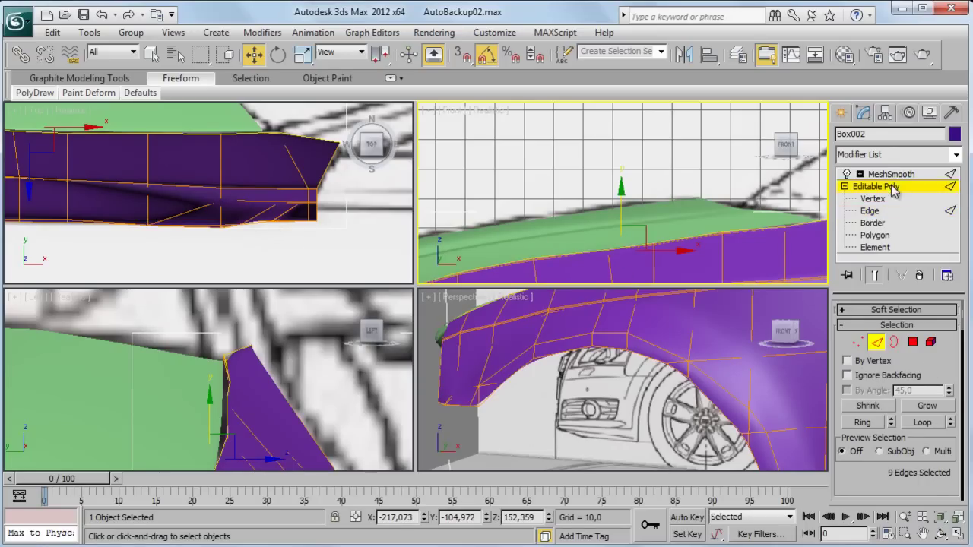
left_click(891, 174)
left_click(645, 358)
scroll(688, 380, "down", 2)
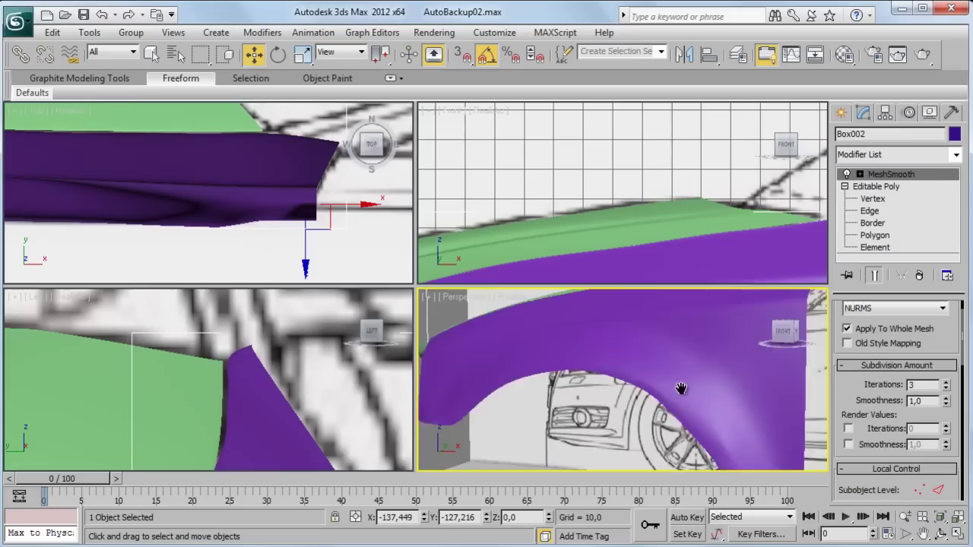
scroll(662, 390, "down", 2)
left_click(941, 535)
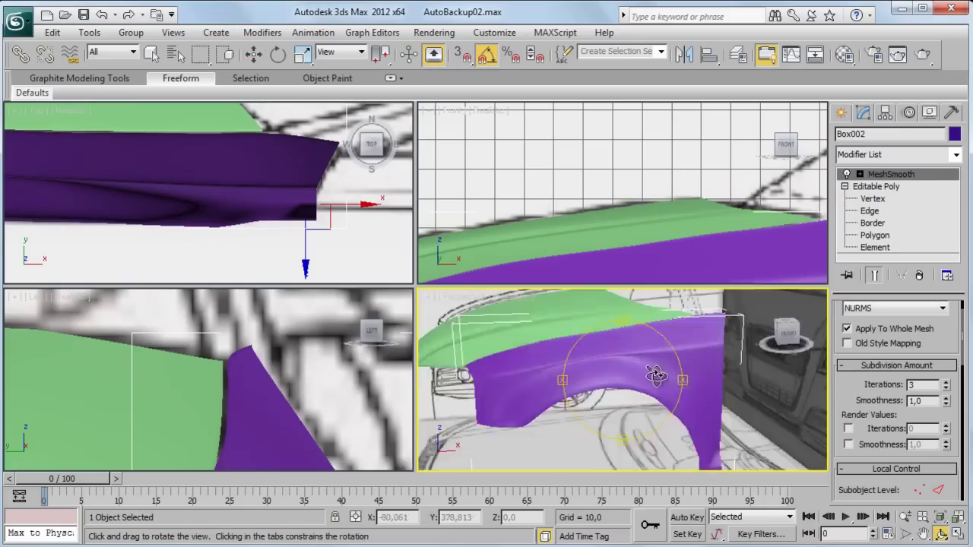
mouse_move(646, 365)
left_mouse_down()
mouse_move(612, 391)
mouse_move(656, 385)
mouse_move(758, 408)
mouse_move(946, 240)
left_mouse_up()
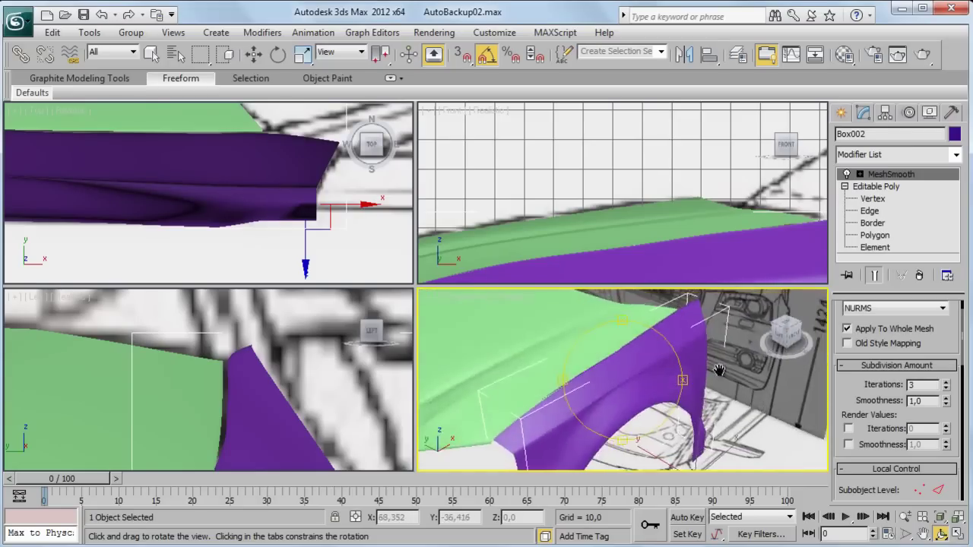
left_click(869, 210)
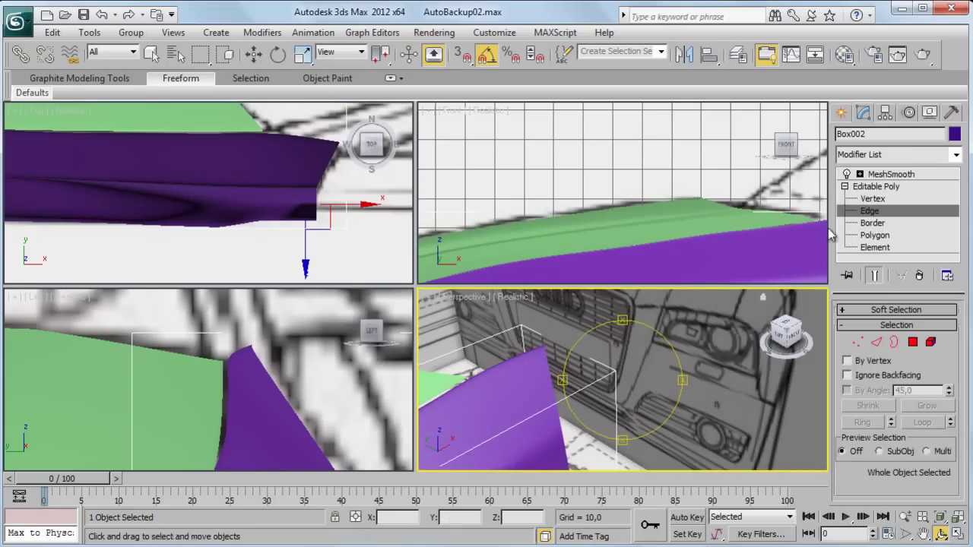
scroll(632, 241, "up", 3)
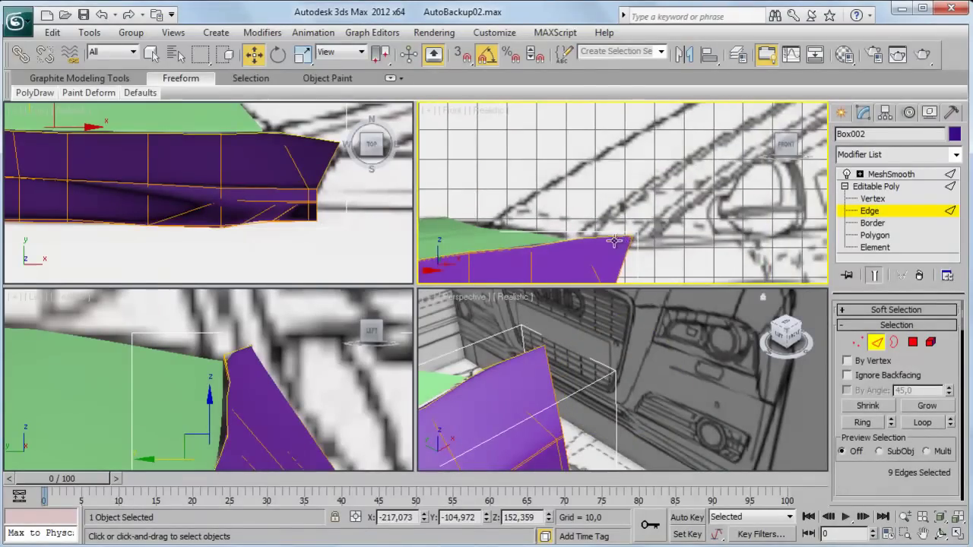
- Select the fender's front top edge and Shift-drag it to extrude a new polygon strip
left_click(632, 242)
middle_click_drag(633, 242, 616, 251)
left_click(611, 220)
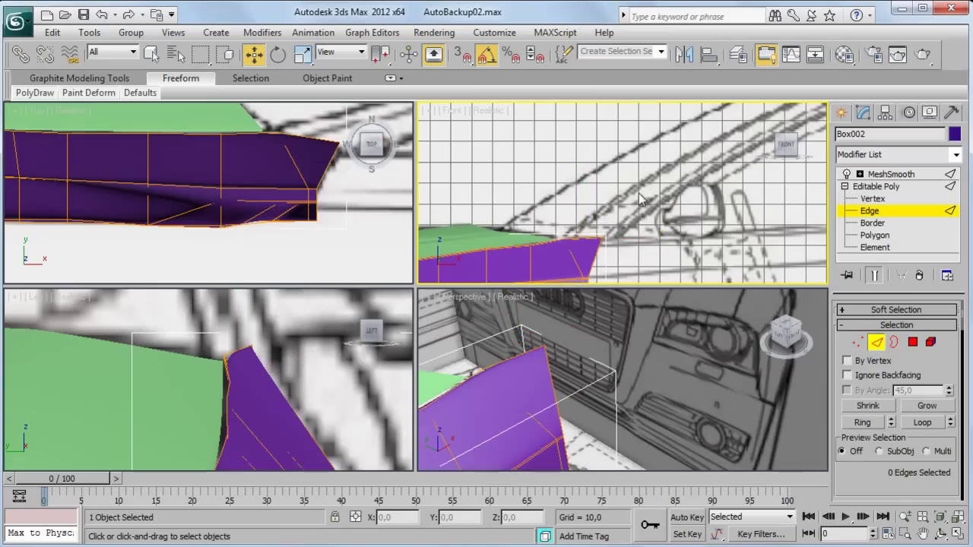
left_click(596, 235)
scroll(242, 175, "up", 3)
mouse_move(242, 175)
left_mouse_down("shift")
mouse_move(243, 155)
mouse_move(304, 254)
left_mouse_up("shift")
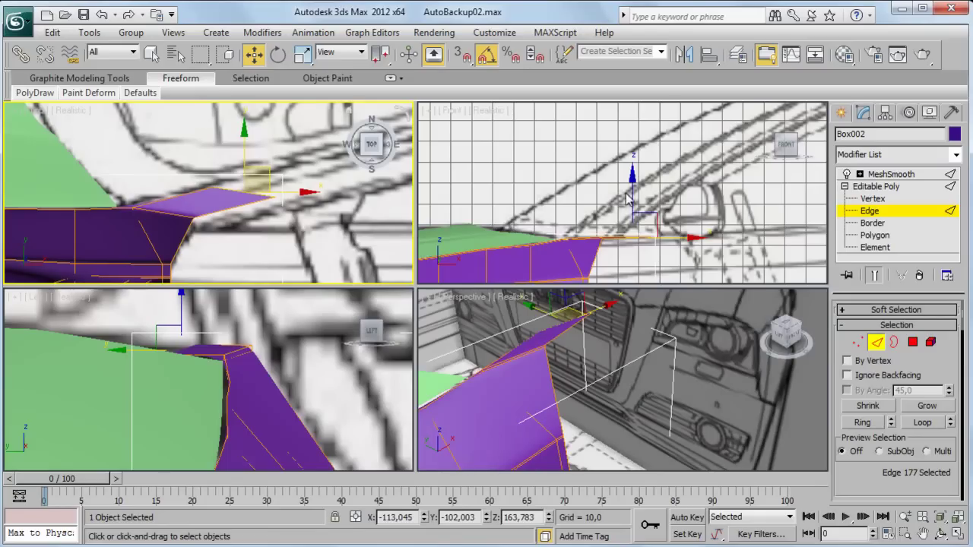
- Raise the new front-tip edge to Z 184.293 along the hood, checking it in Perspective
left_click_drag(627, 199, 630, 158)
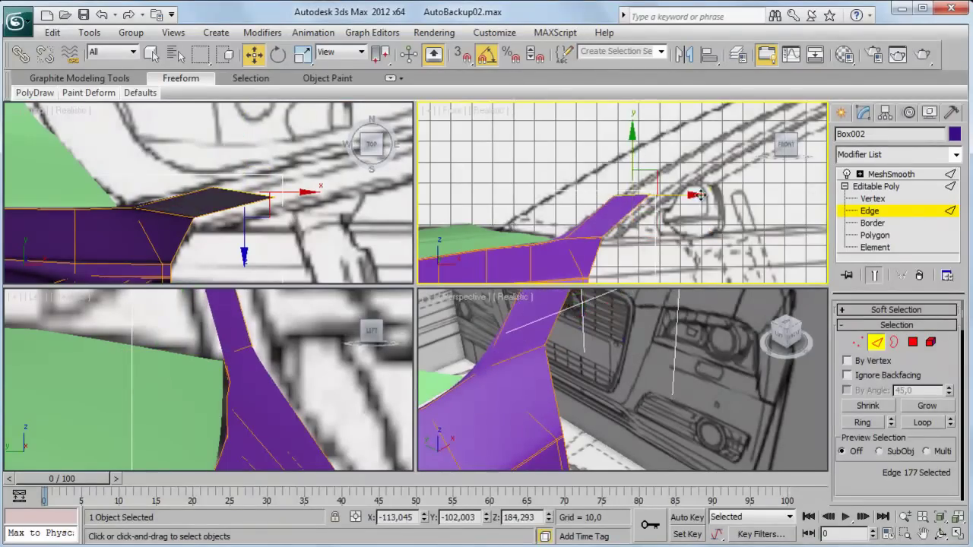
scroll(699, 195, "down", 1)
scroll(658, 377, "down", 4)
middle_click_drag(623, 380, 658, 376, "alt")
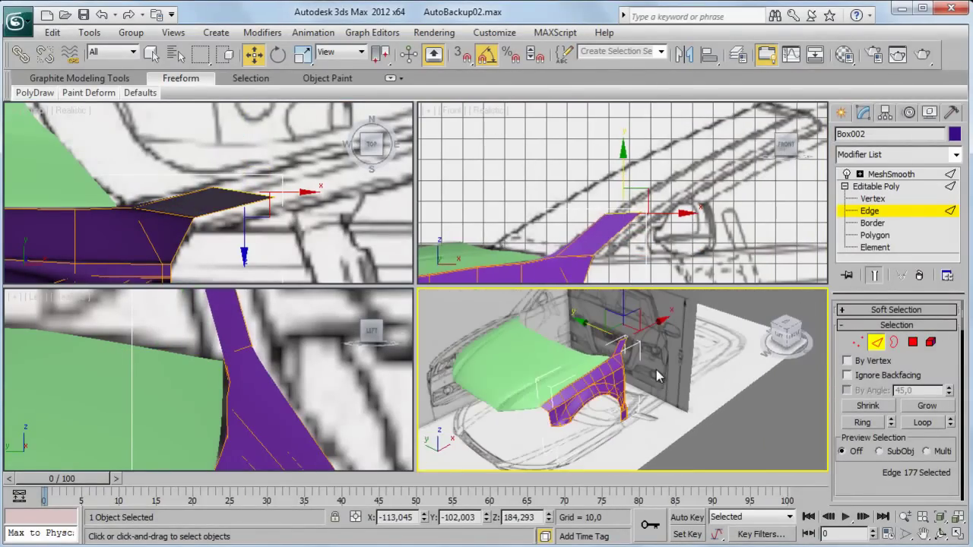
scroll(658, 376, "up", 4)
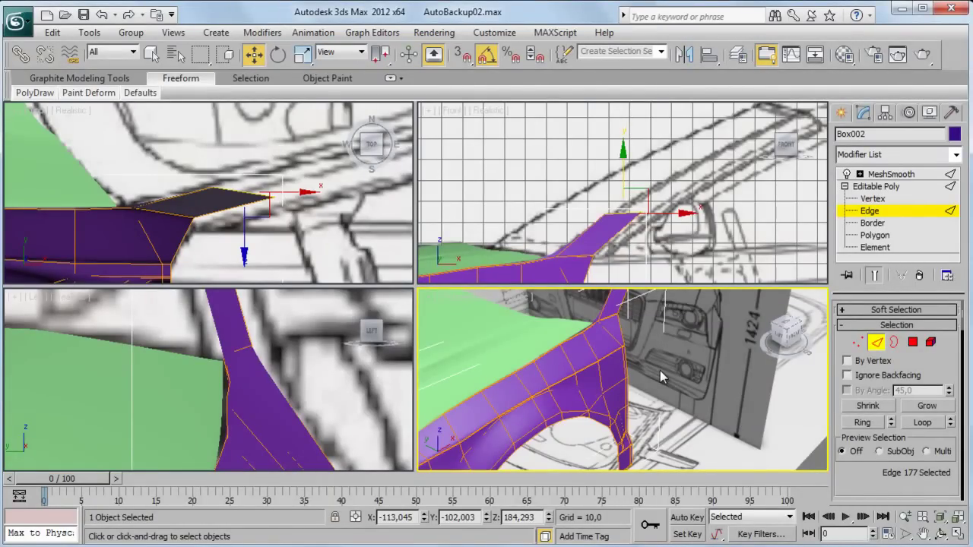
scroll(659, 371, "down", 2)
middle_click_drag(660, 370, 626, 302, "alt")
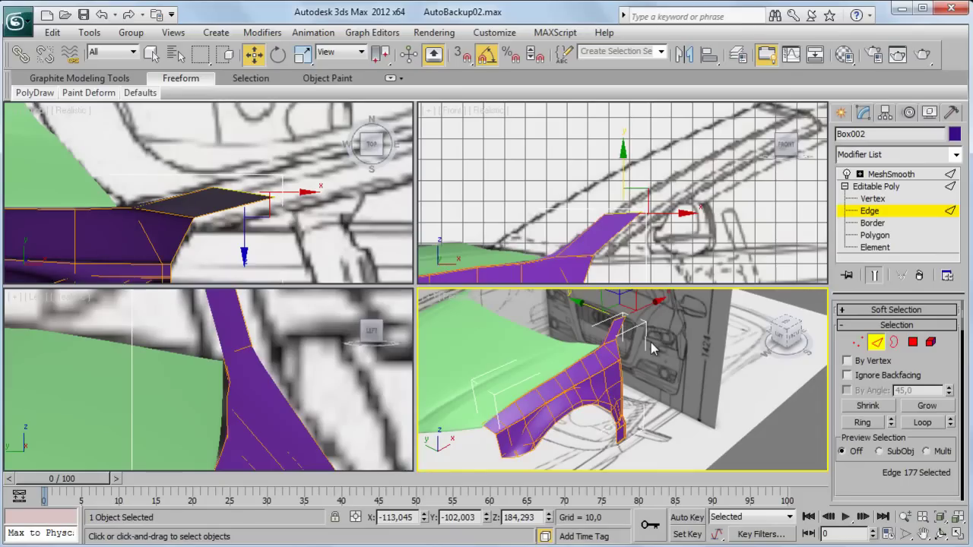